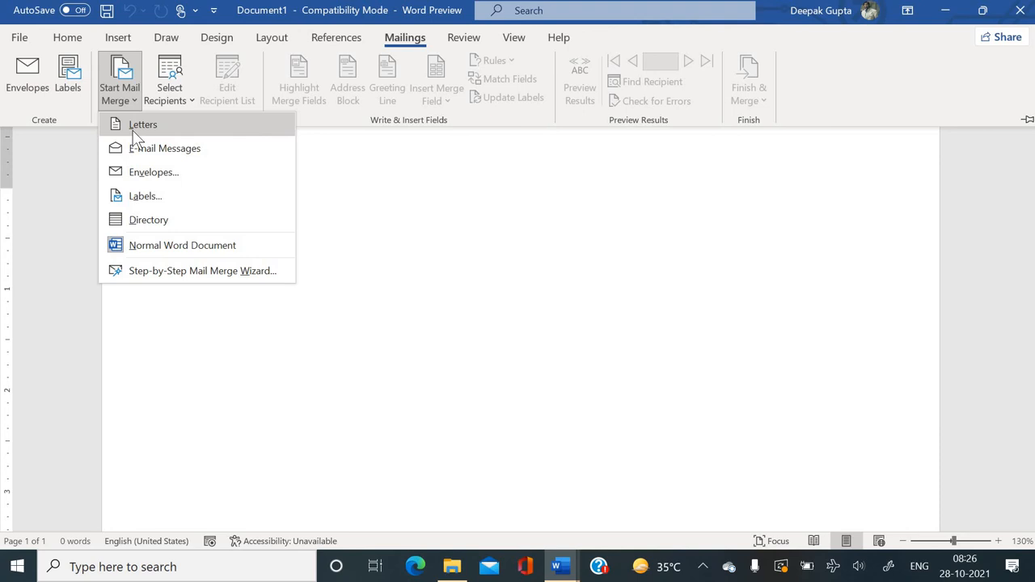
# Choose Letters as the mail merge type for the blank document.
pyautogui.click(134, 131)
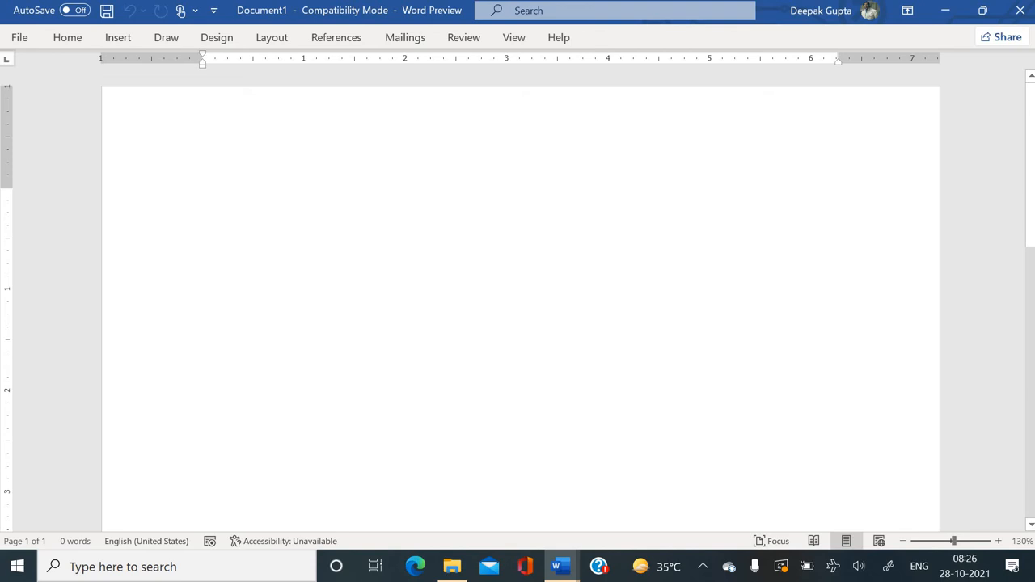
# Generate five sample paragraphs (239 words) with =rand() as the letter body.
pyautogui.write('=rand')
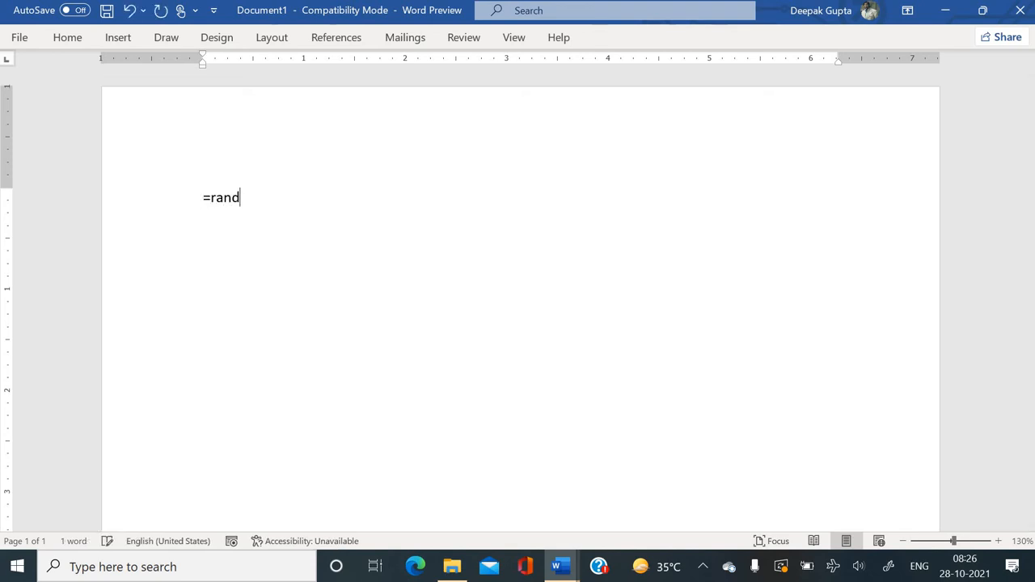
pyautogui.write('()')
pyautogui.press('Return')
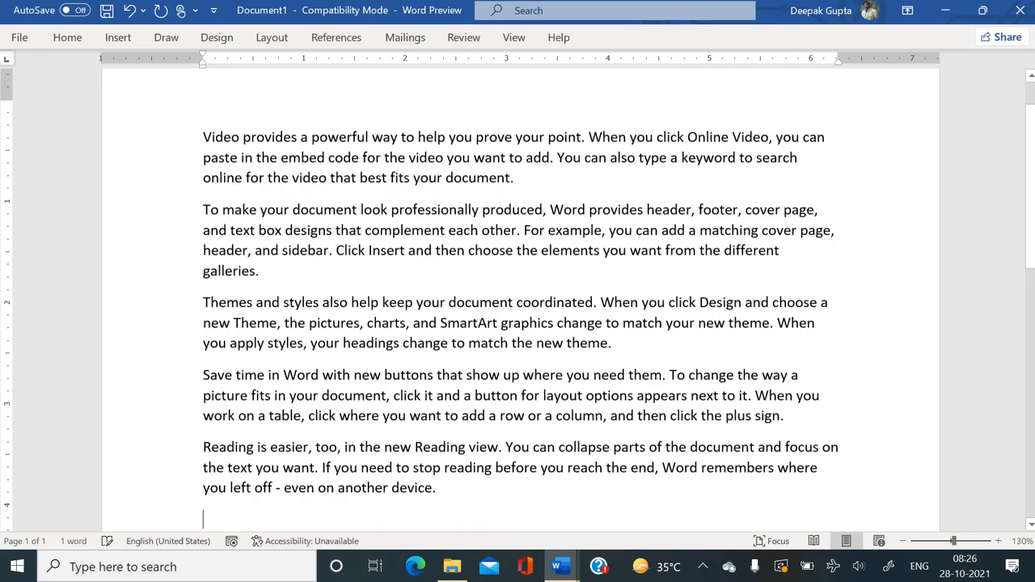
pyautogui.press('Up')
pyautogui.press('Up')
pyautogui.press('Up')
pyautogui.press('Up')
pyautogui.press('Up')
pyautogui.press('Up')
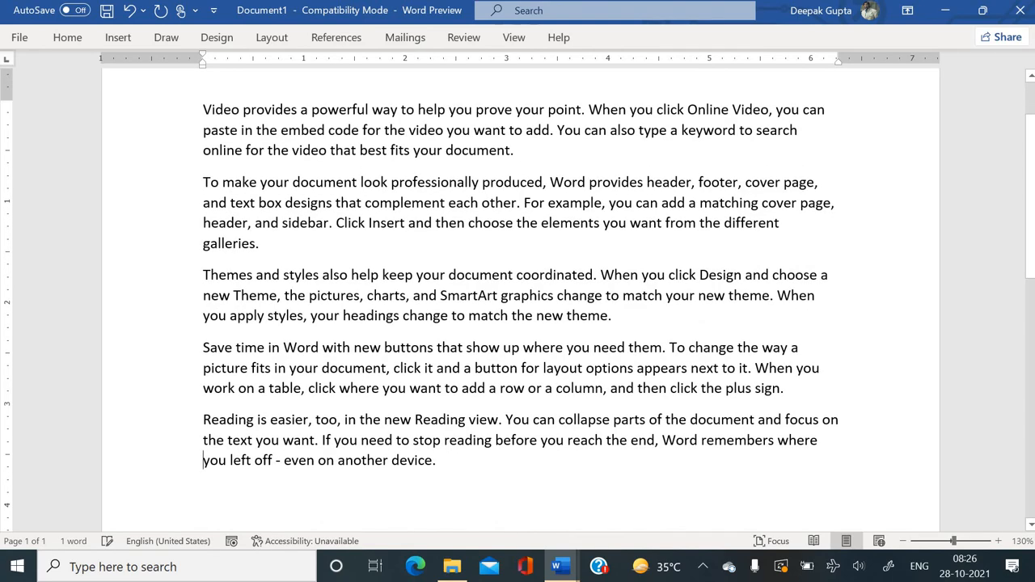
pyautogui.press('Up')
pyautogui.press('Up')
pyautogui.press('Up')
pyautogui.press('Up')
pyautogui.press('Up')
pyautogui.press('Up')
pyautogui.press('Up')
pyautogui.press('Up')
pyautogui.press('Up')
pyautogui.press('Up')
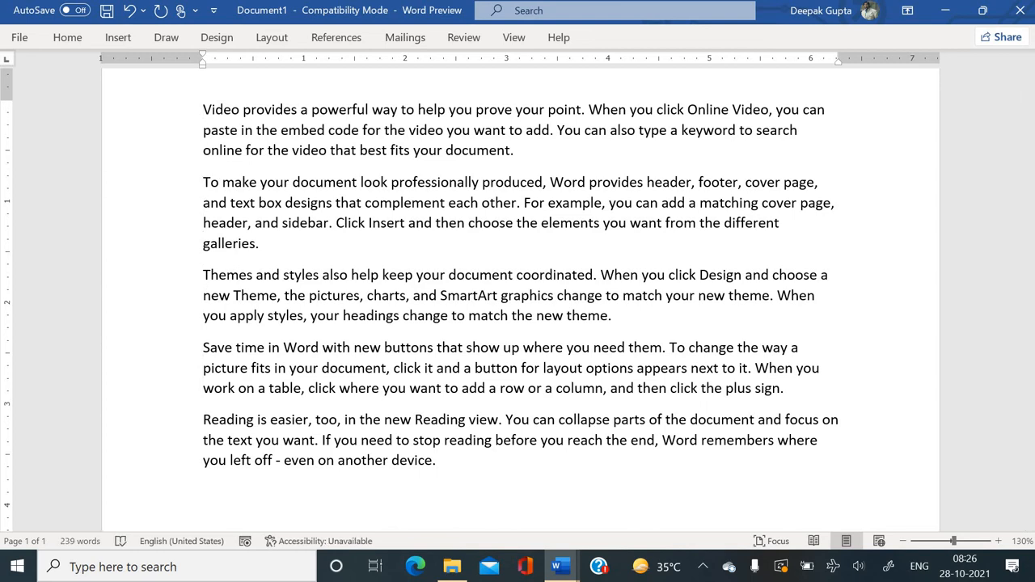
pyautogui.press('Return')
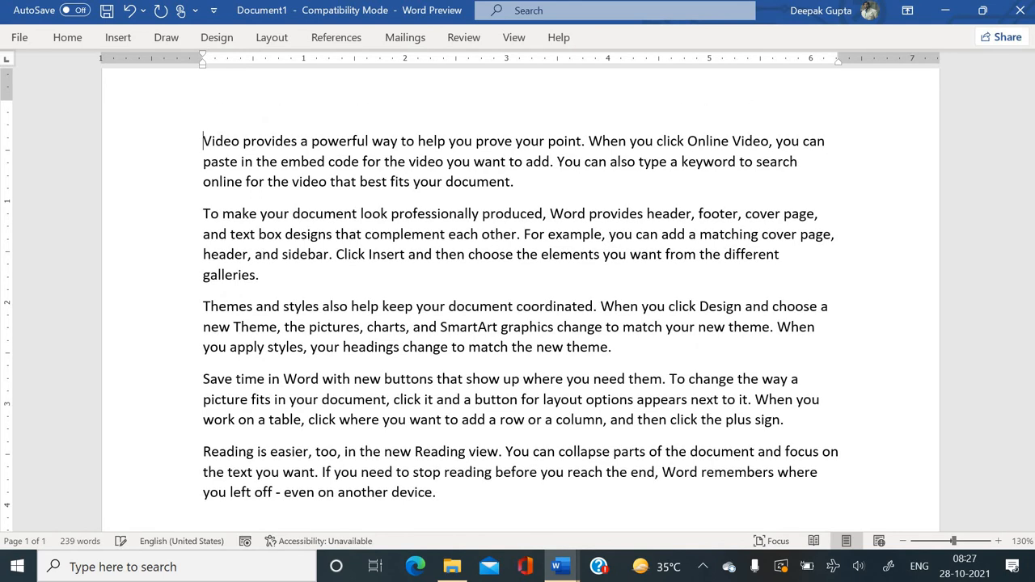
pyautogui.press('BackSpace')
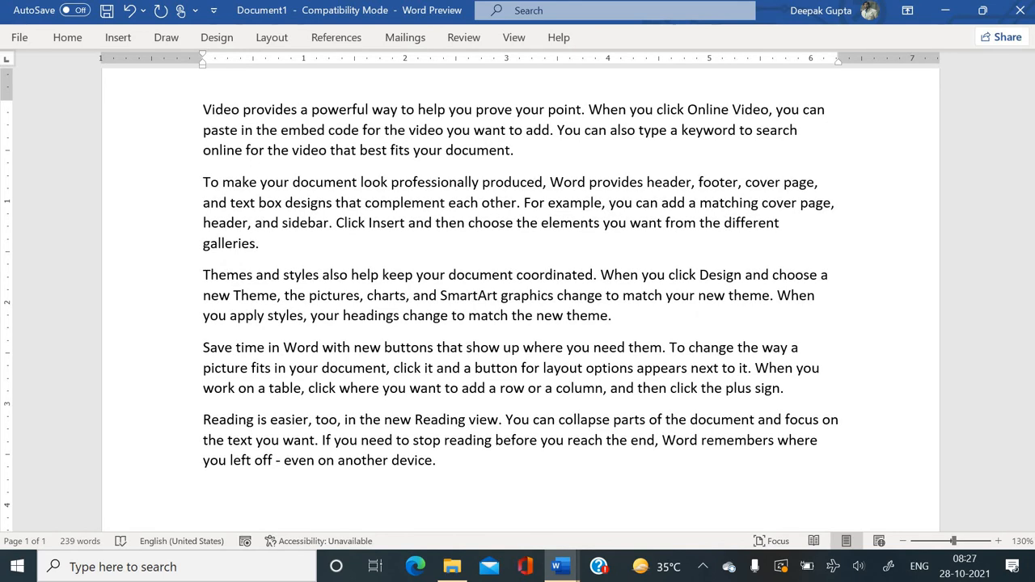
pyautogui.scroll(2, 355, 202)
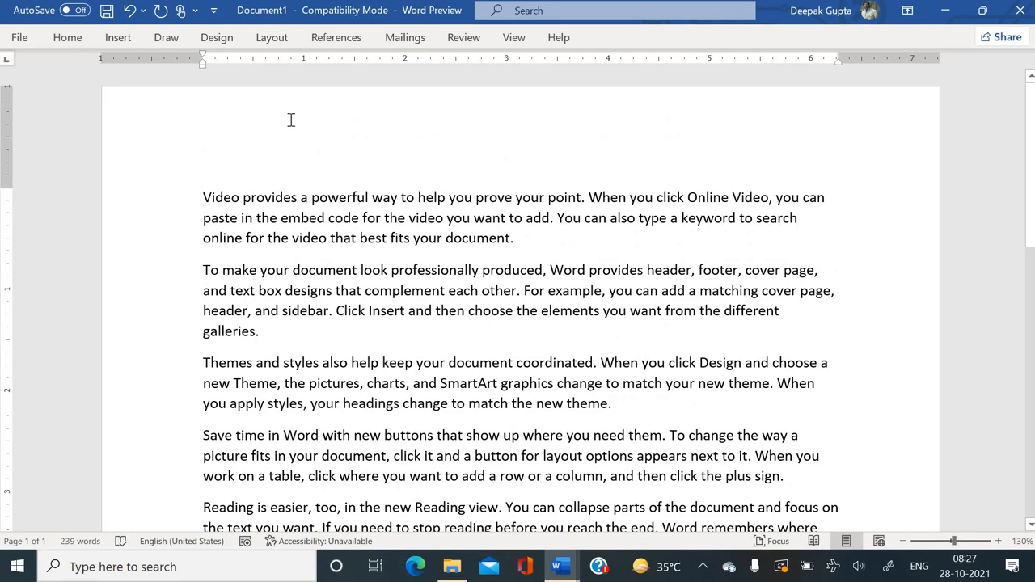
# Start a new recipient list from scratch in the New Address List dialog.
pyautogui.click(401, 38)
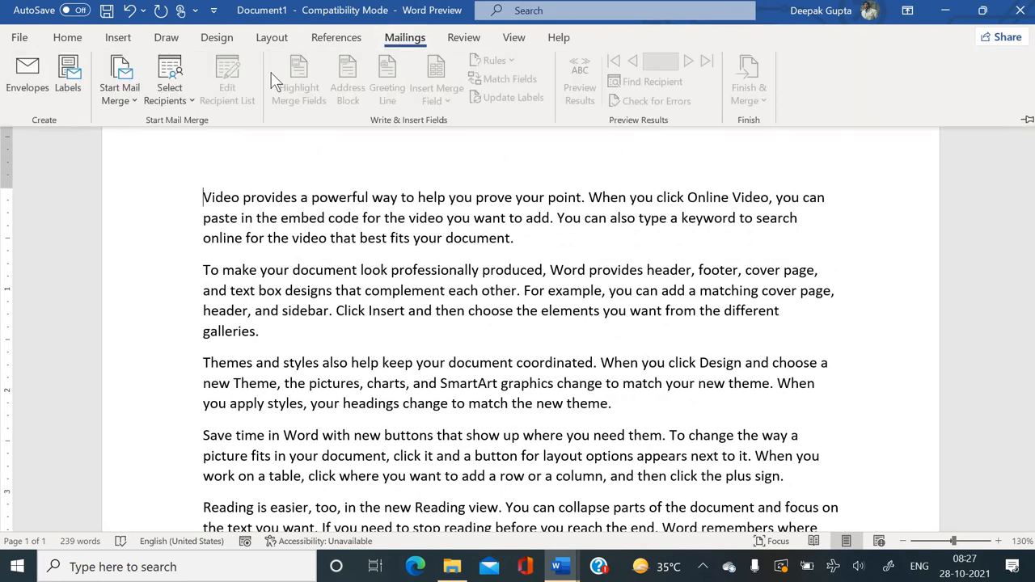
pyautogui.click(191, 99)
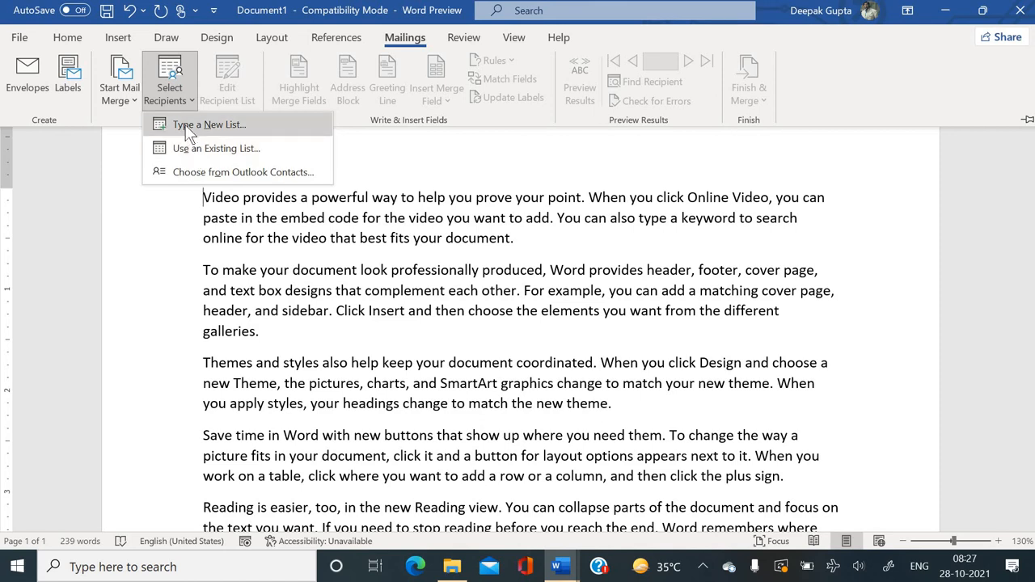
pyautogui.click(191, 127)
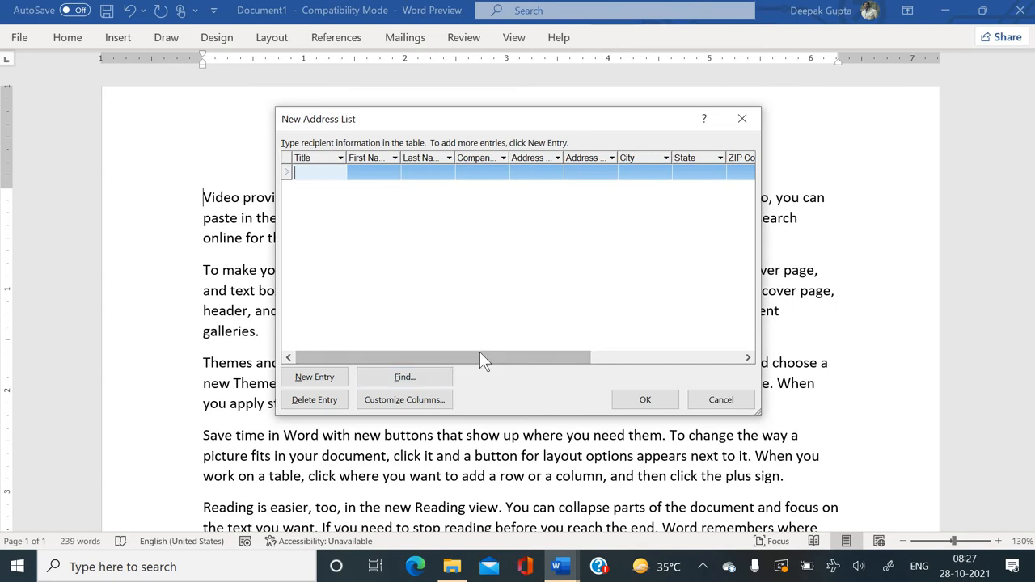
pyautogui.moveTo(479, 357); pyautogui.dragTo(647, 359)
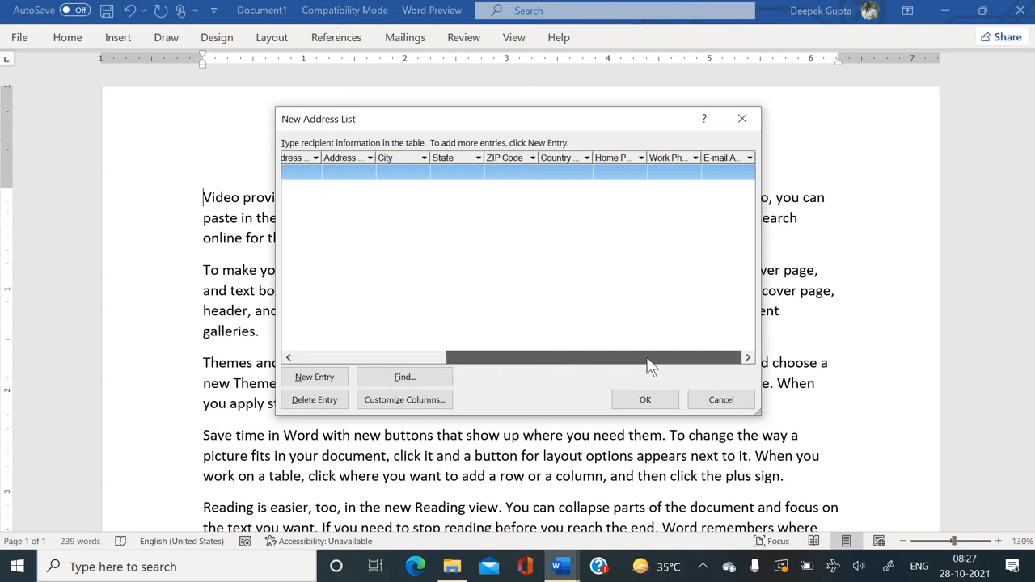
pyautogui.moveTo(528, 358); pyautogui.dragTo(370, 375)
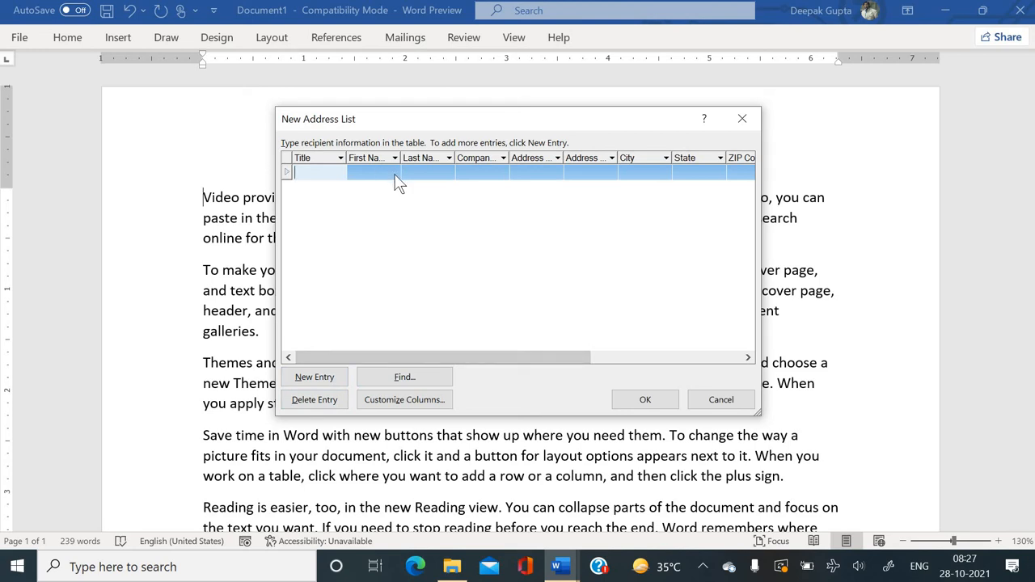
# Delete the ZIP Code and Work Phone columns from the recipient list.
pyautogui.click(406, 401)
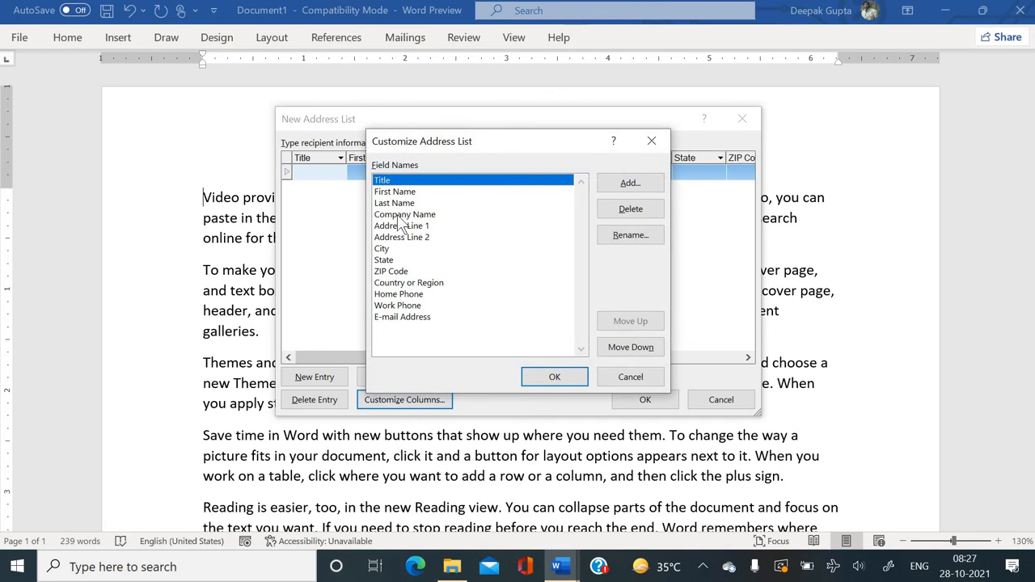
pyautogui.click(402, 215)
pyautogui.click(397, 250)
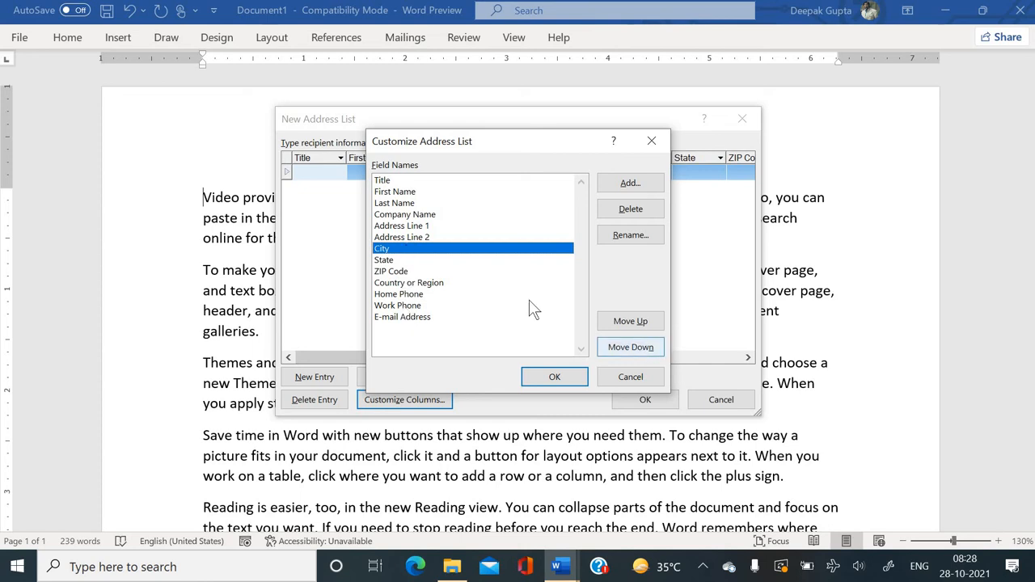
pyautogui.click(399, 274)
pyautogui.click(610, 214)
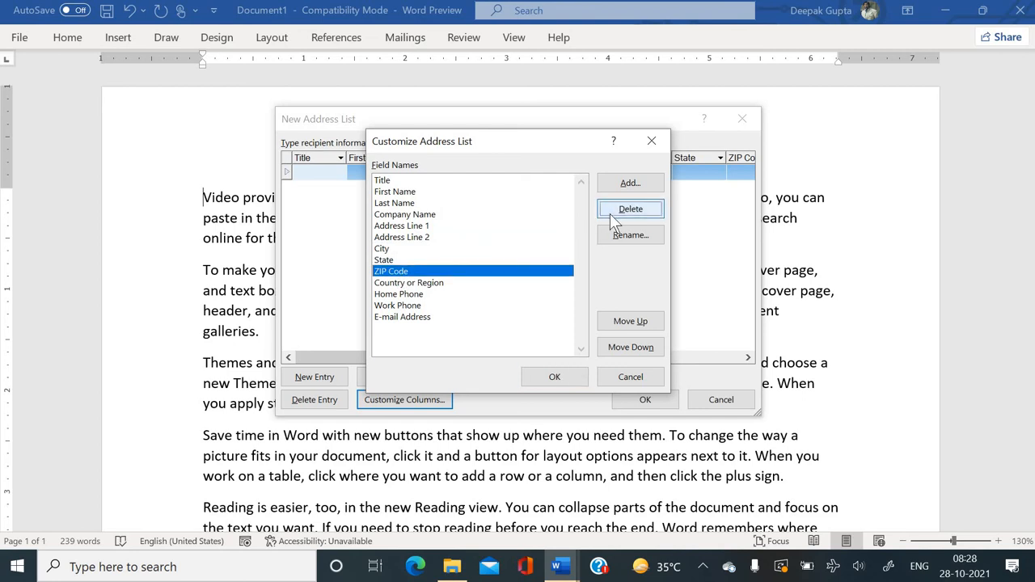
pyautogui.click(489, 325)
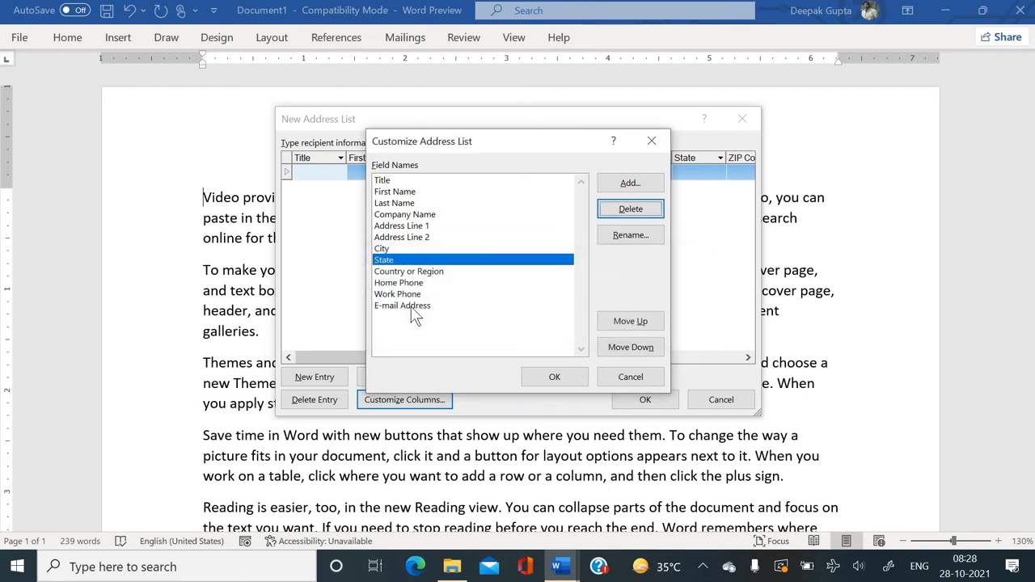
pyautogui.click(400, 295)
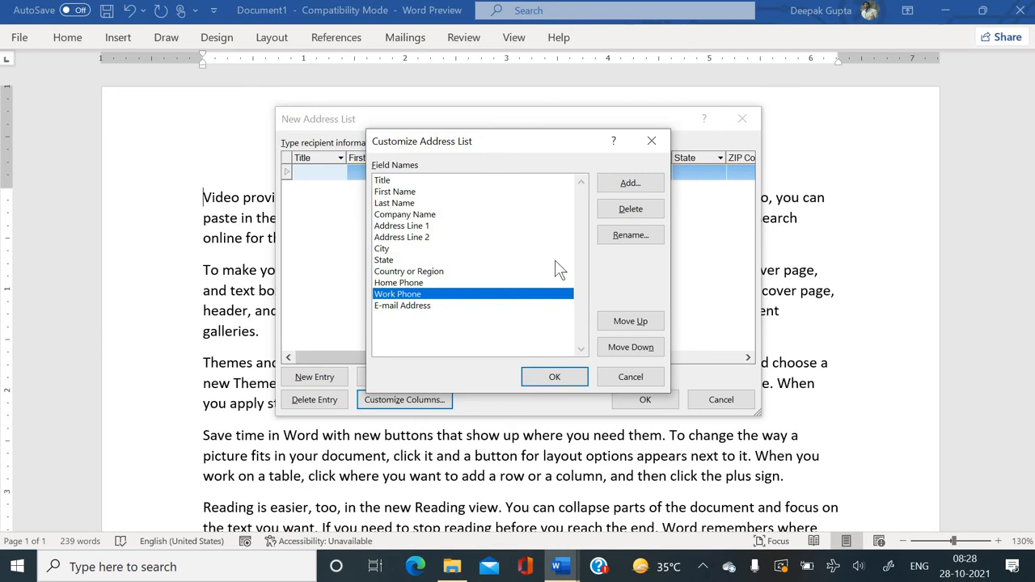
pyautogui.click(622, 214)
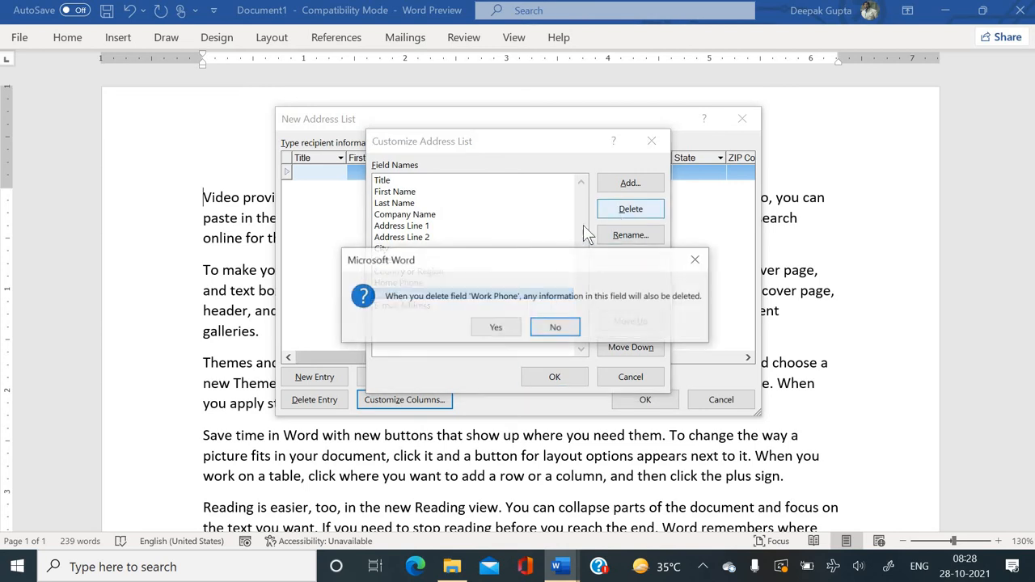
pyautogui.click(495, 329)
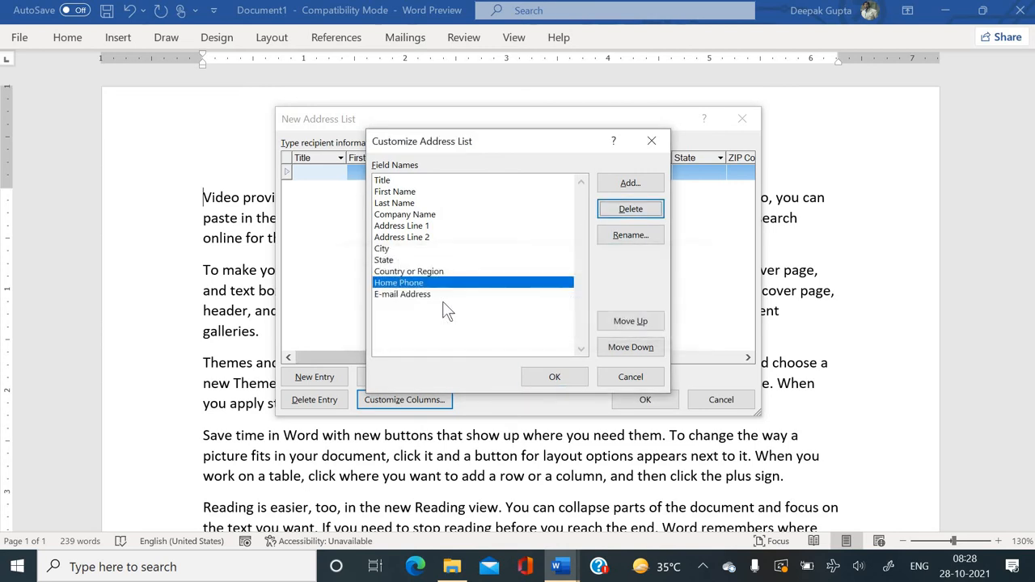
# Delete the Country or Region and Address Line 2 columns and apply the changes.
pyautogui.click(431, 272)
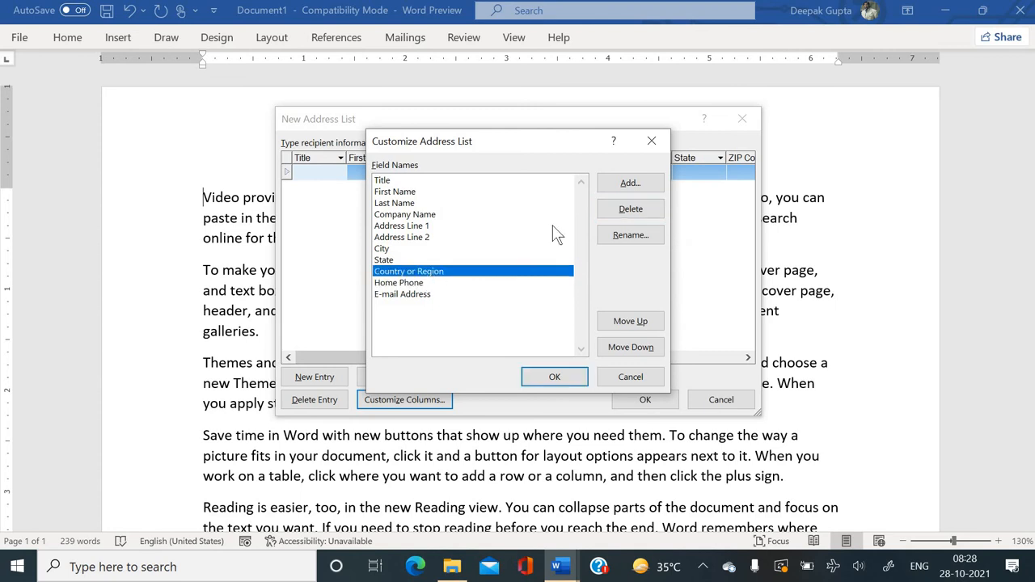
pyautogui.click(630, 213)
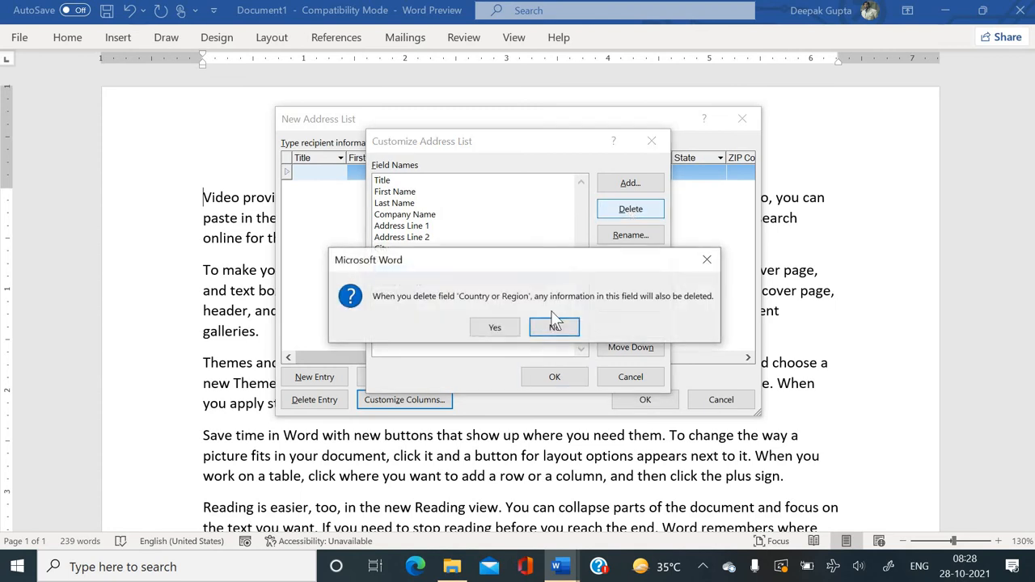
pyautogui.click(510, 328)
pyautogui.click(388, 259)
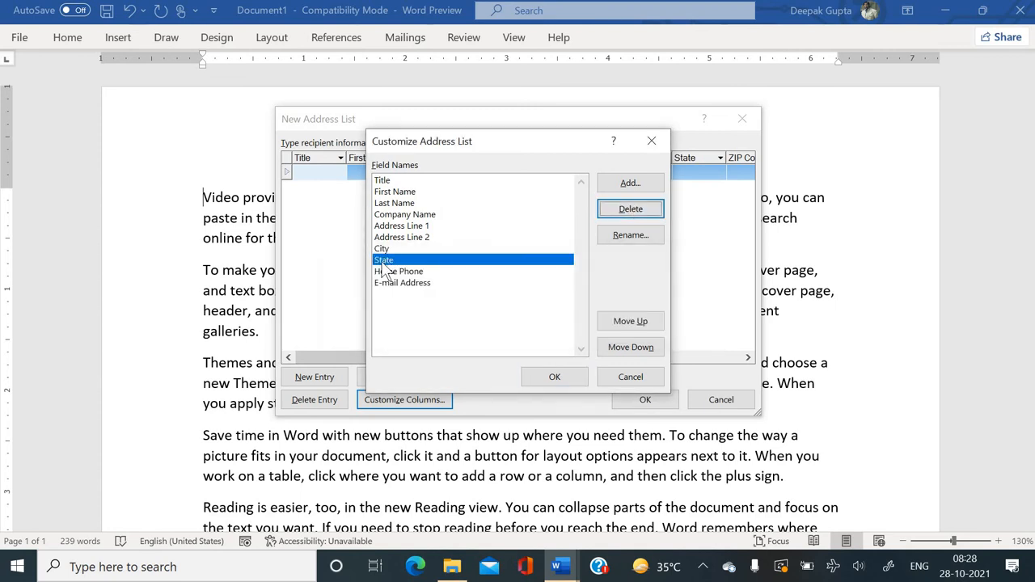
pyautogui.click(410, 237)
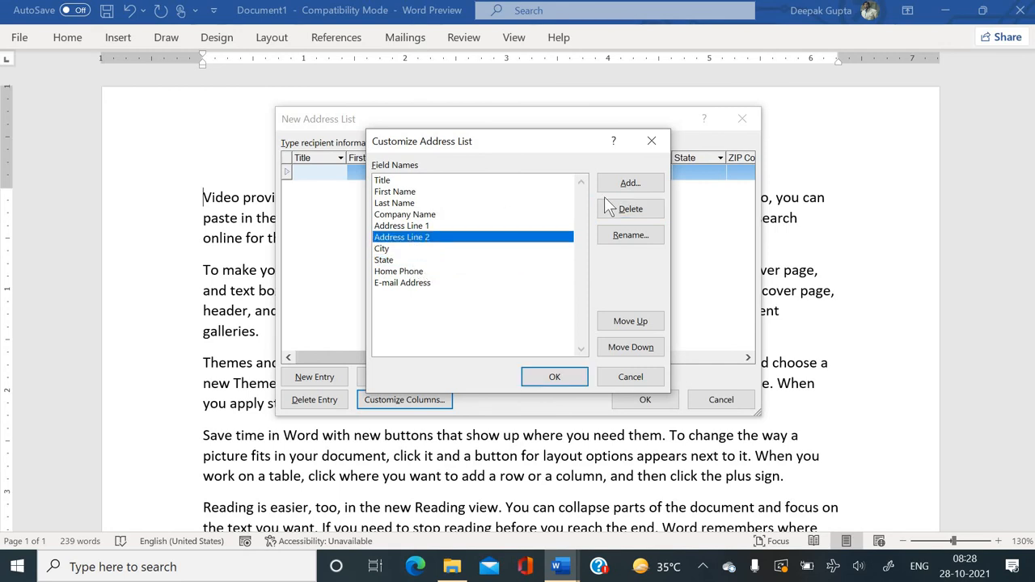
pyautogui.click(630, 208)
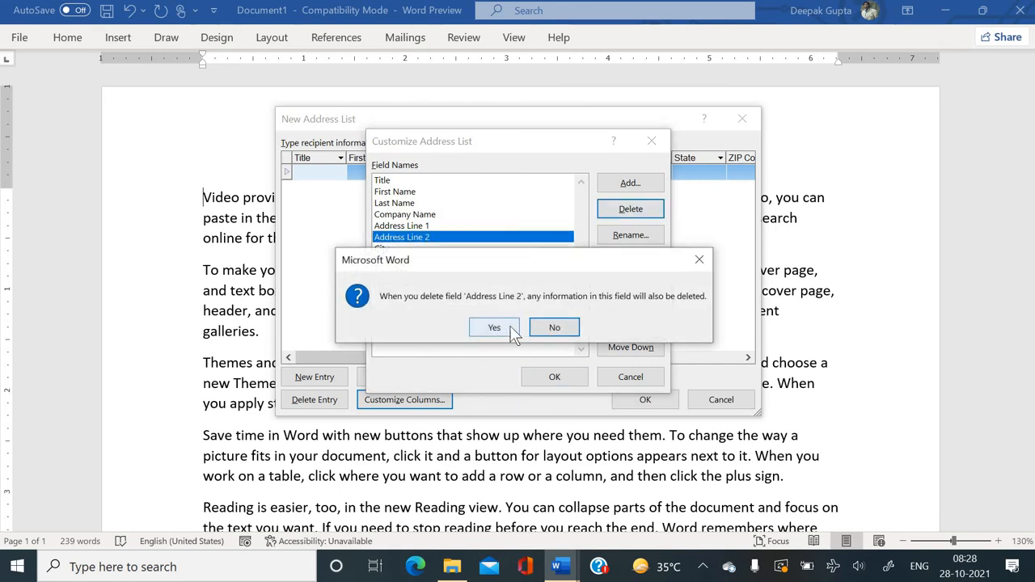
pyautogui.click(510, 327)
pyautogui.click(413, 214)
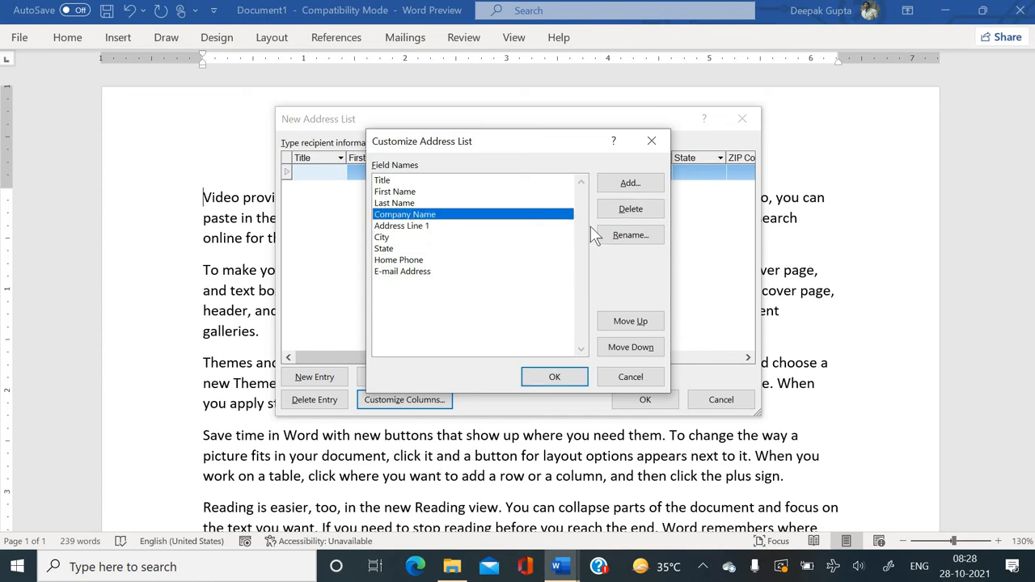
pyautogui.click(401, 202)
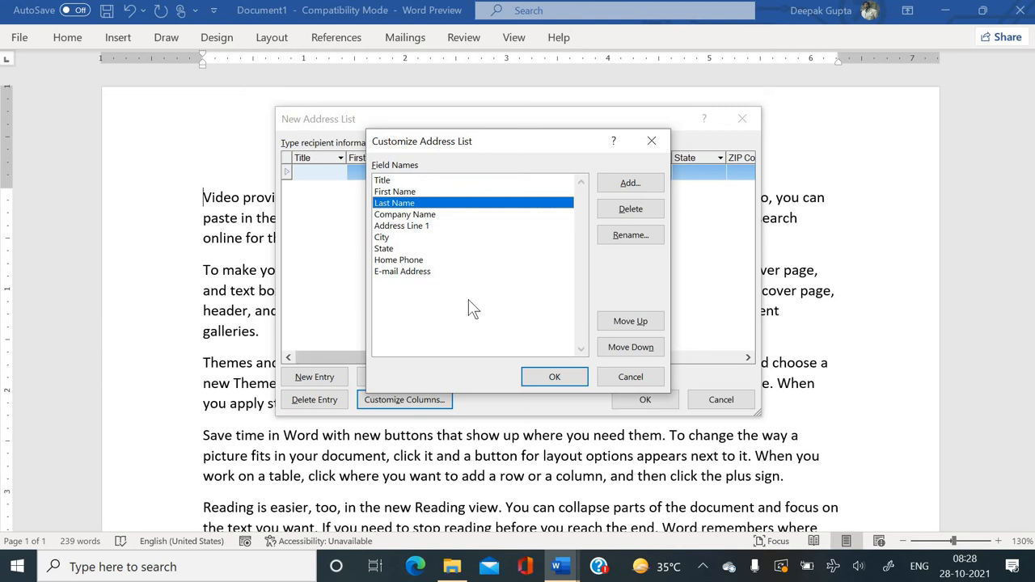
pyautogui.click(550, 379)
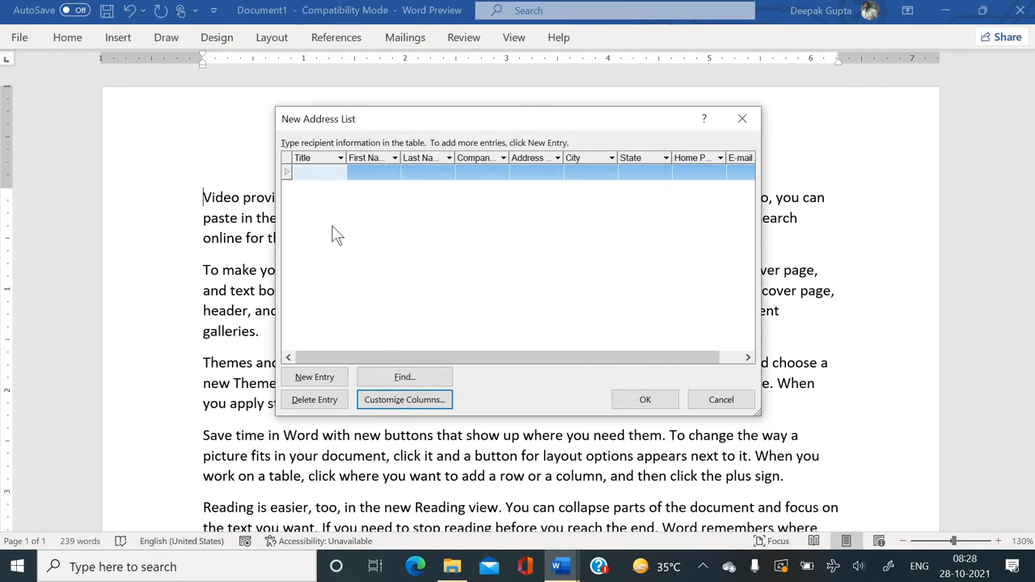
# Enter title Mr, the recipient's first and last name, company TATA and street address.
pyautogui.write('Mr')
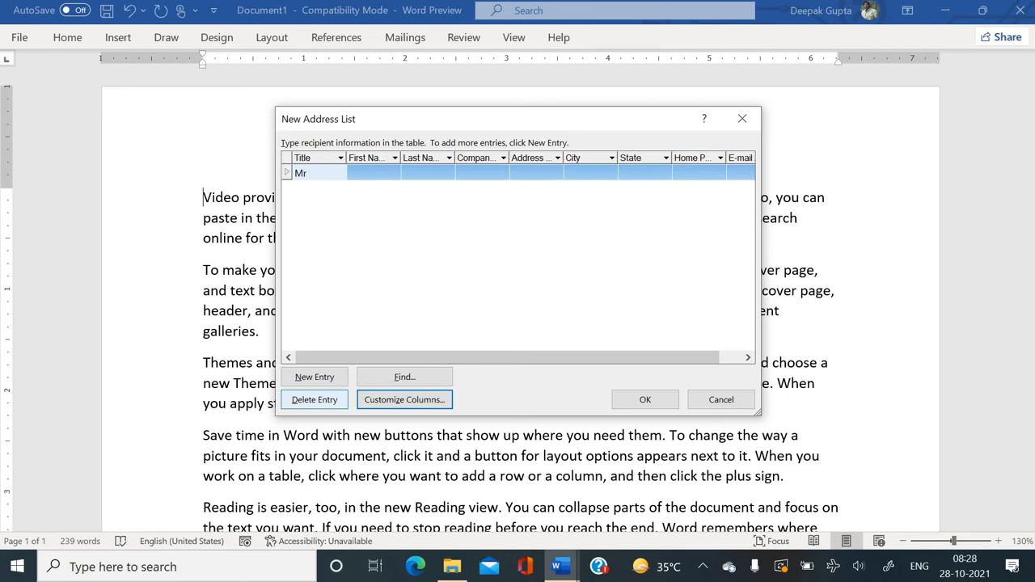
pyautogui.press('Tab')
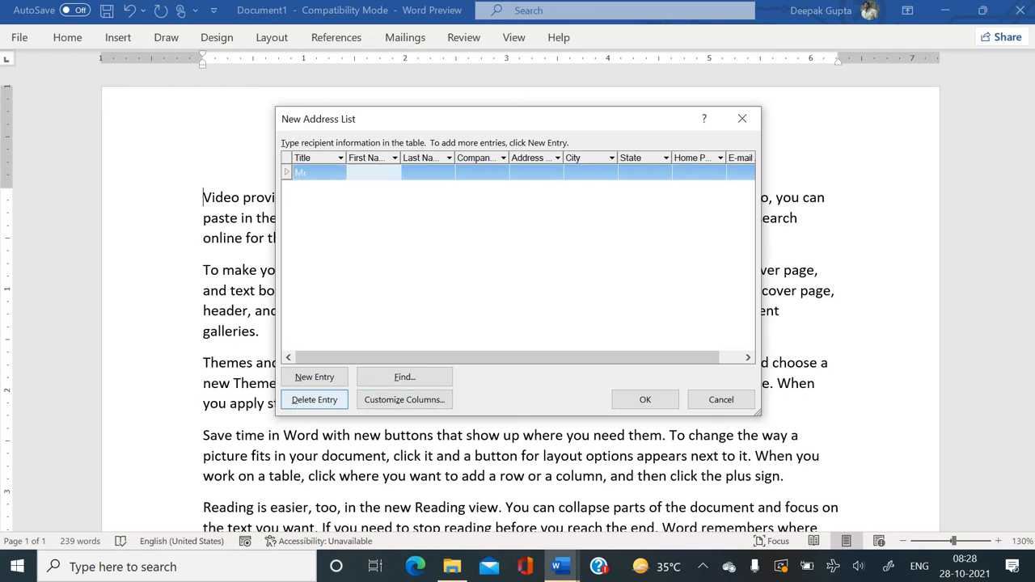
pyautogui.press('Tab')
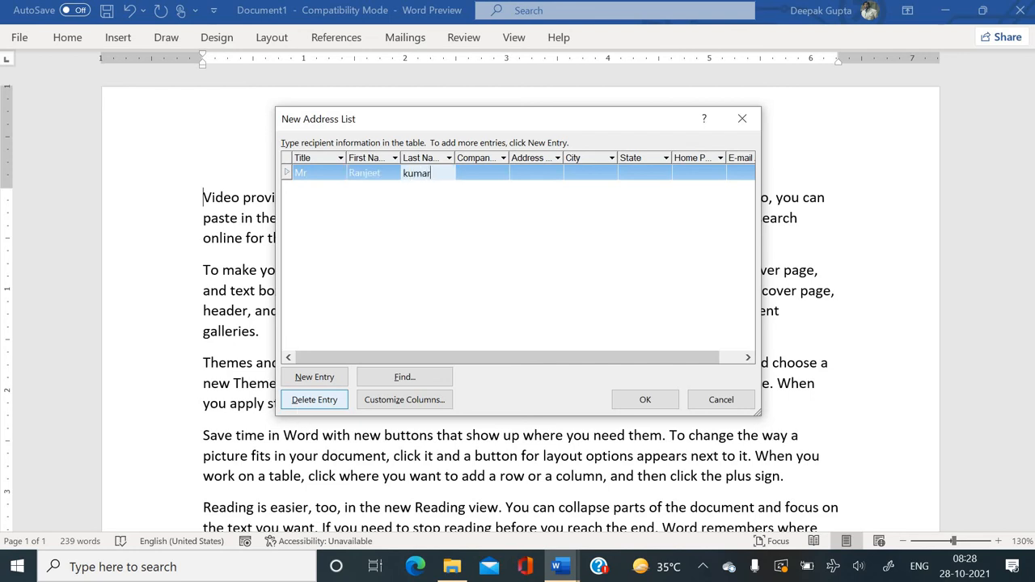
pyautogui.press('Tab')
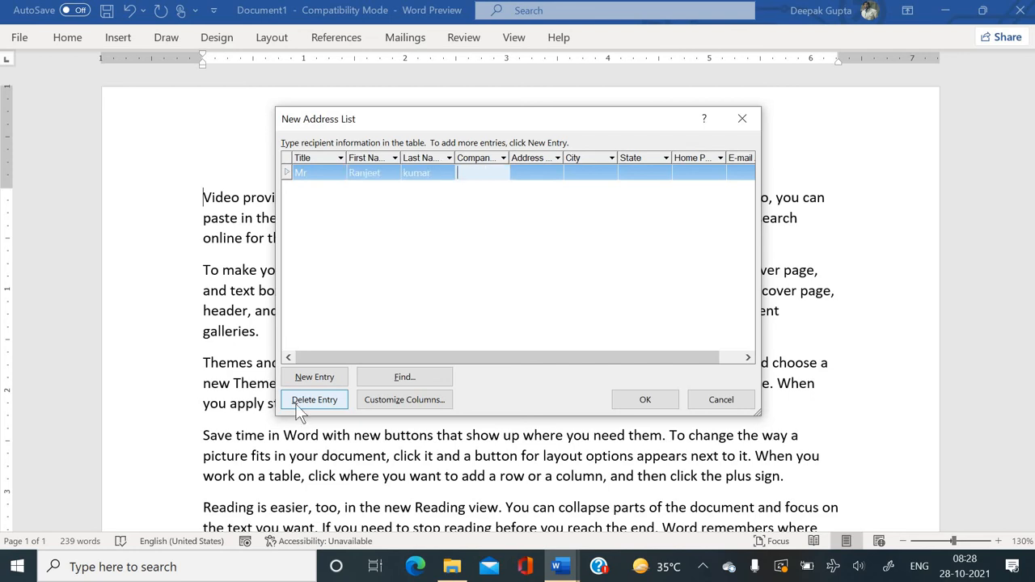
pyautogui.write('TATA')
pyautogui.press('Tab')
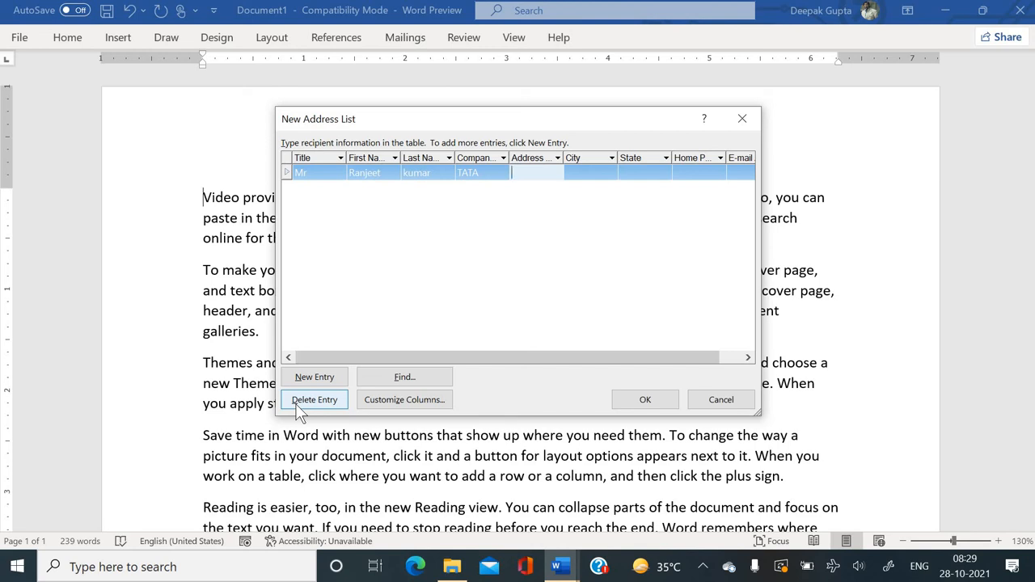
pyautogui.write('Raghar')
pyautogui.press('BackSpace')
pyautogui.write('vnagar')
pyautogui.press('Tab')
# Enter city Deoria, state UP, the home phone number and begin the e-mail address.
pyautogui.write('de')
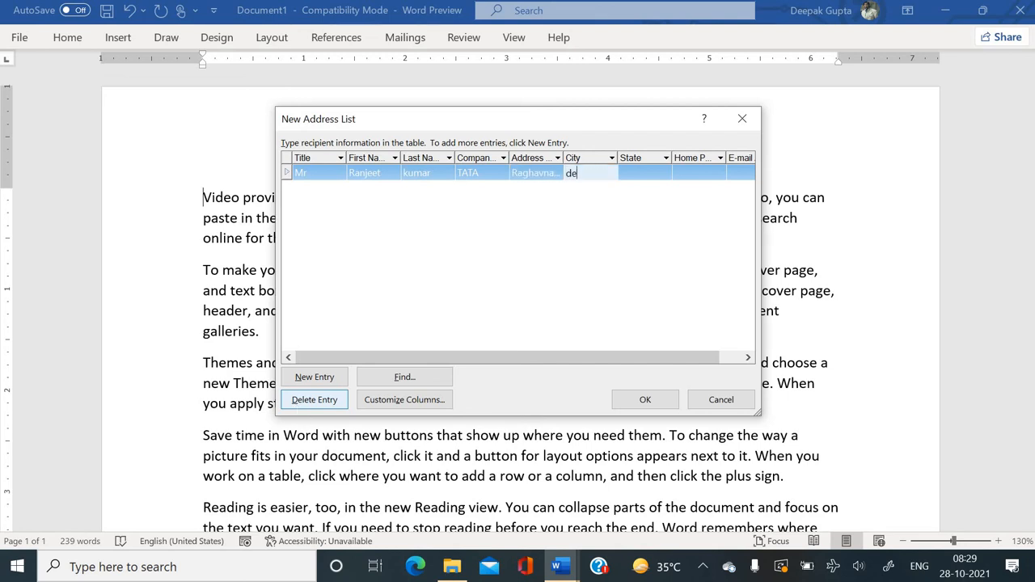
pyautogui.write('oria')
pyautogui.press('Tab')
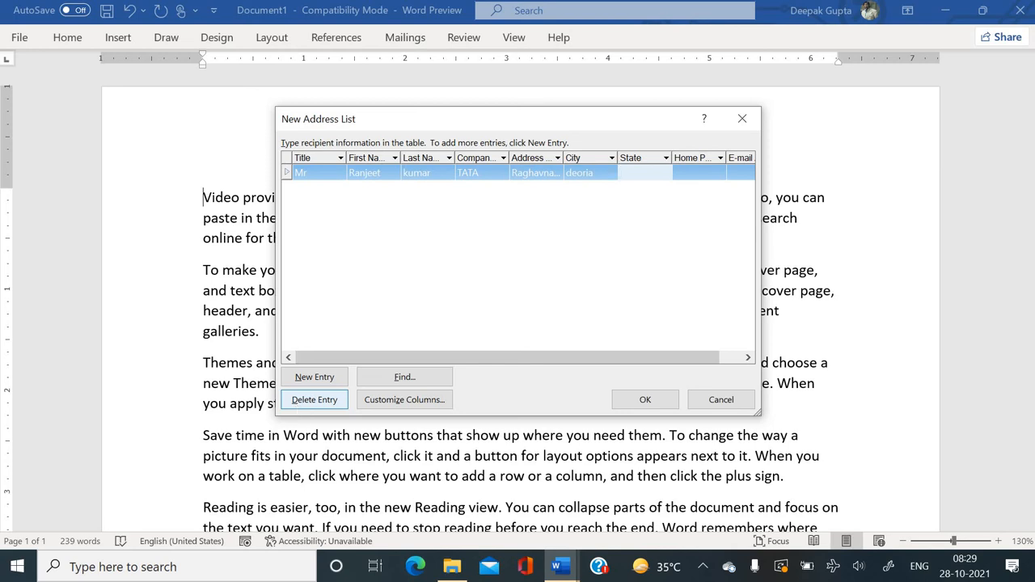
pyautogui.write('UP')
pyautogui.press('Tab')
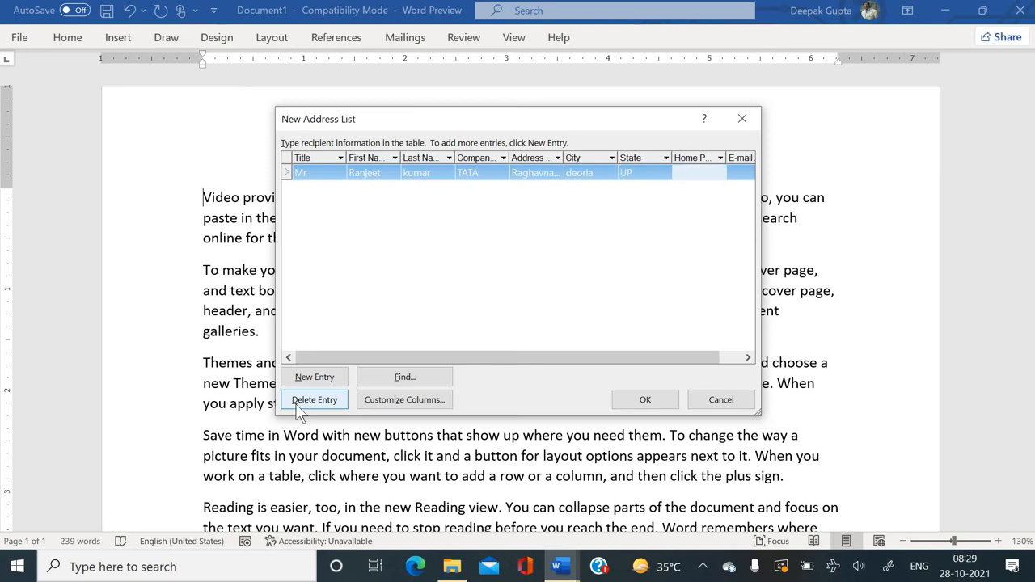
pyautogui.press('Tab')
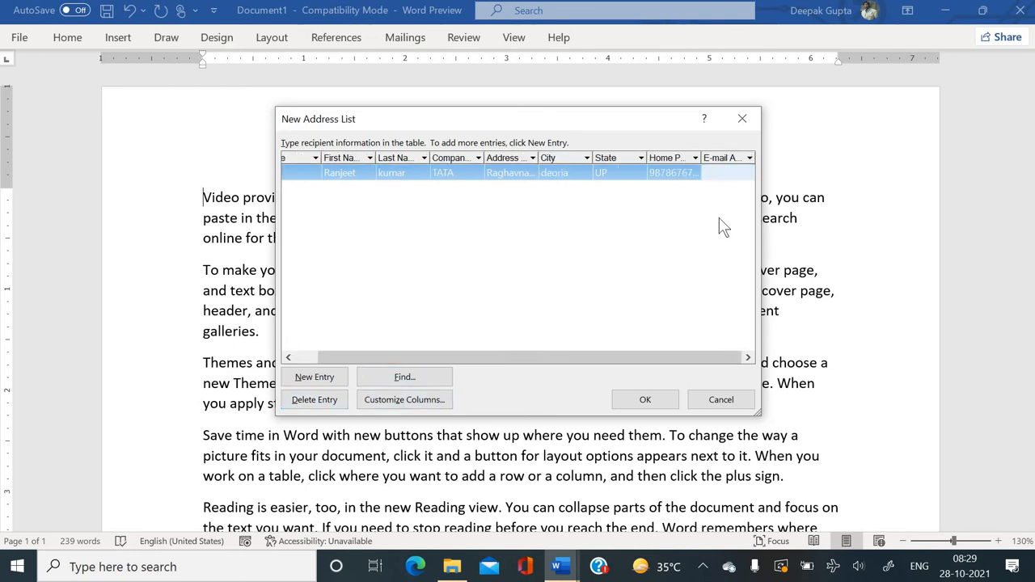
pyautogui.click(694, 173)
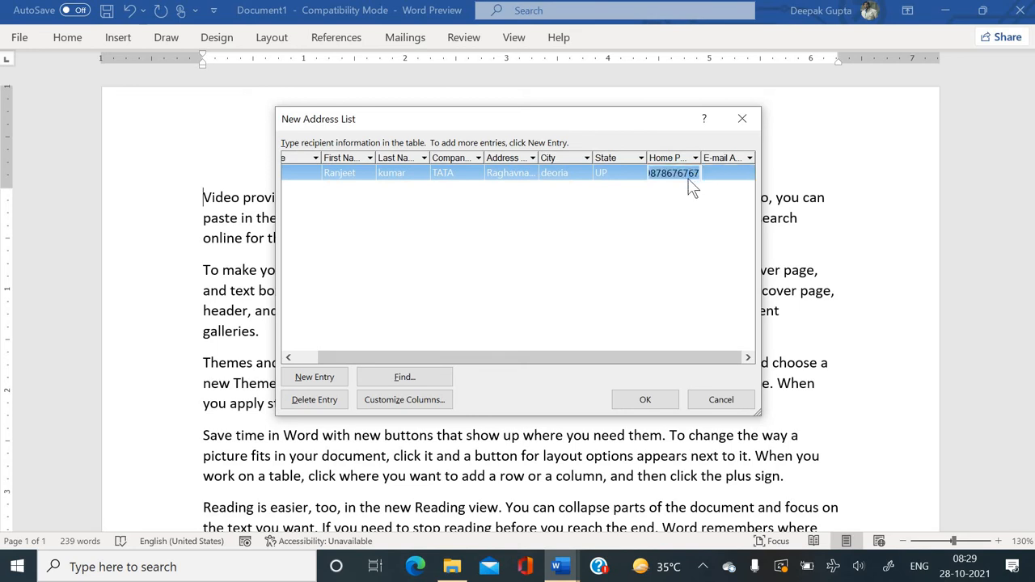
pyautogui.click(725, 167)
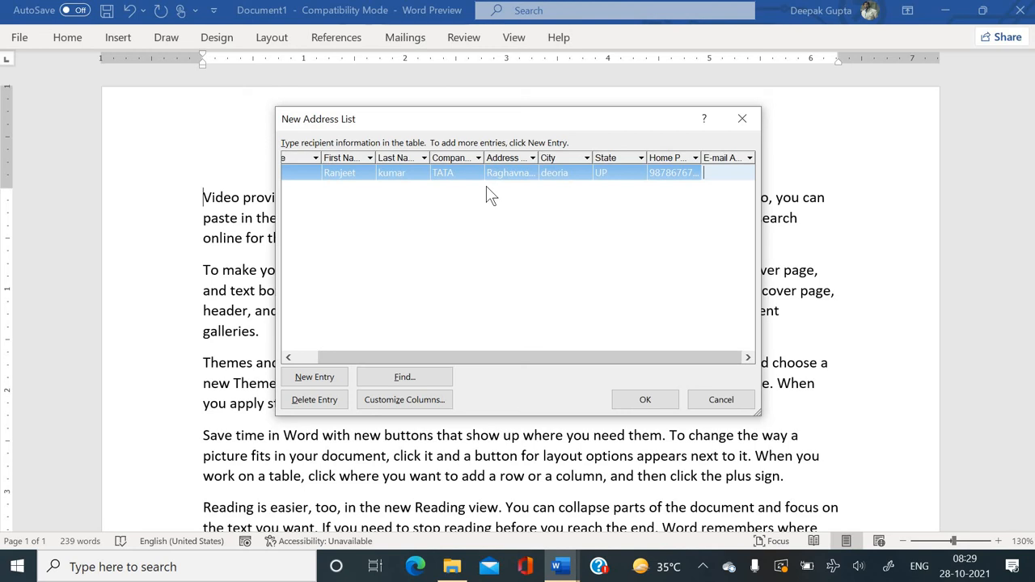
# Finish the first e-mail, add a second entry, and enter title Mr. with the recipient's name.
pyautogui.hotkey('alt', 'n')
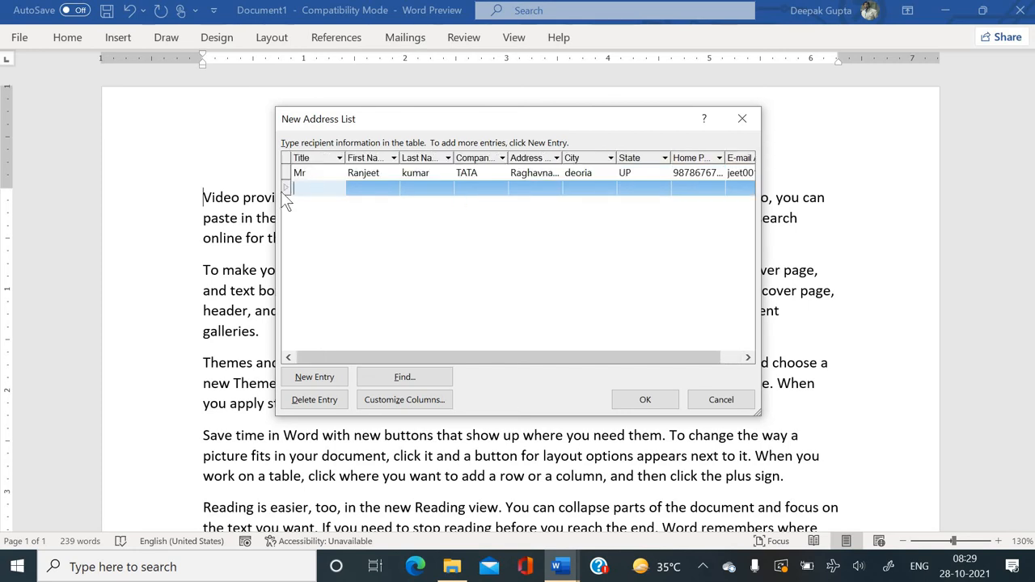
pyautogui.write('Mr.')
pyautogui.press('Tab')
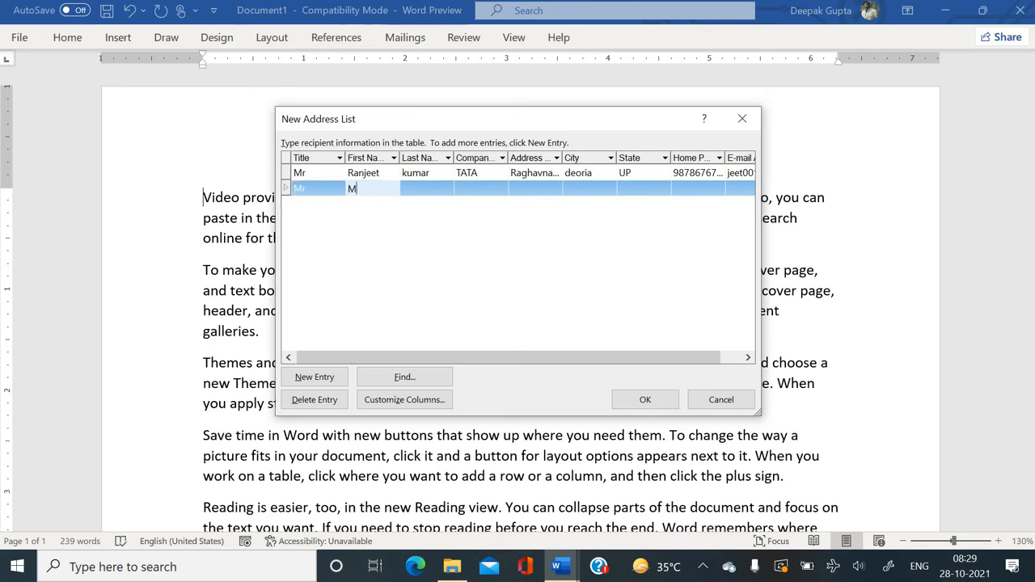
pyautogui.press('Tab')
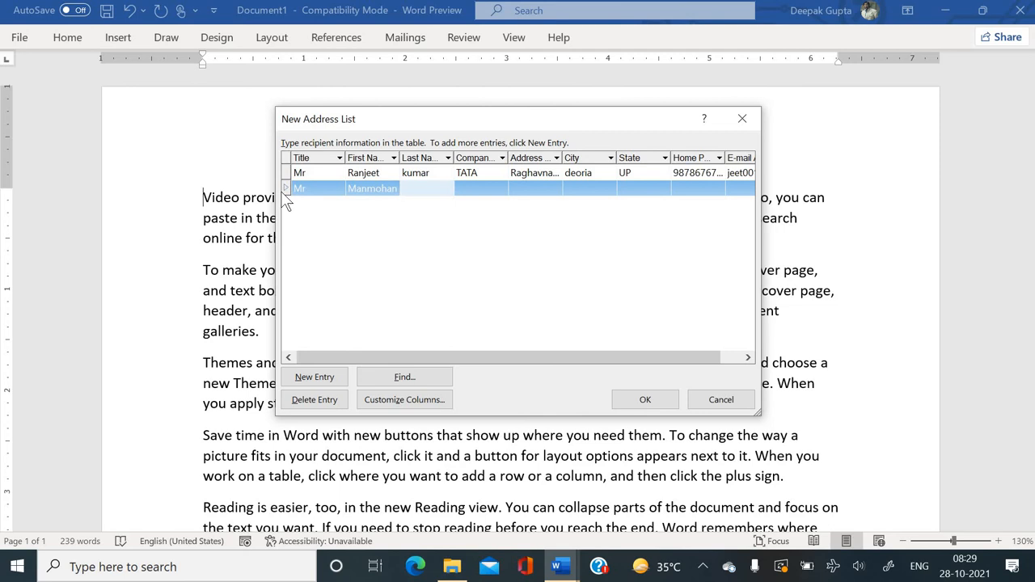
pyautogui.write('Rai')
pyautogui.press('Tab')
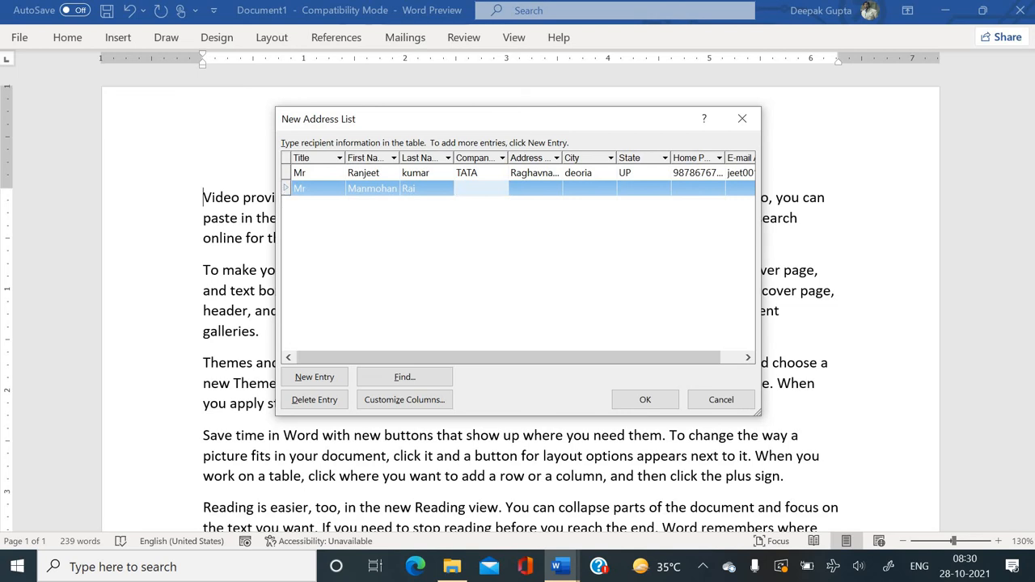
# Enter company Raj Construction, the street address and city Gorakhpur, fixing its spelling.
pyautogui.write('Raj Co')
pyautogui.write('nstructio')
pyautogui.write('n')
pyautogui.press('Tab')
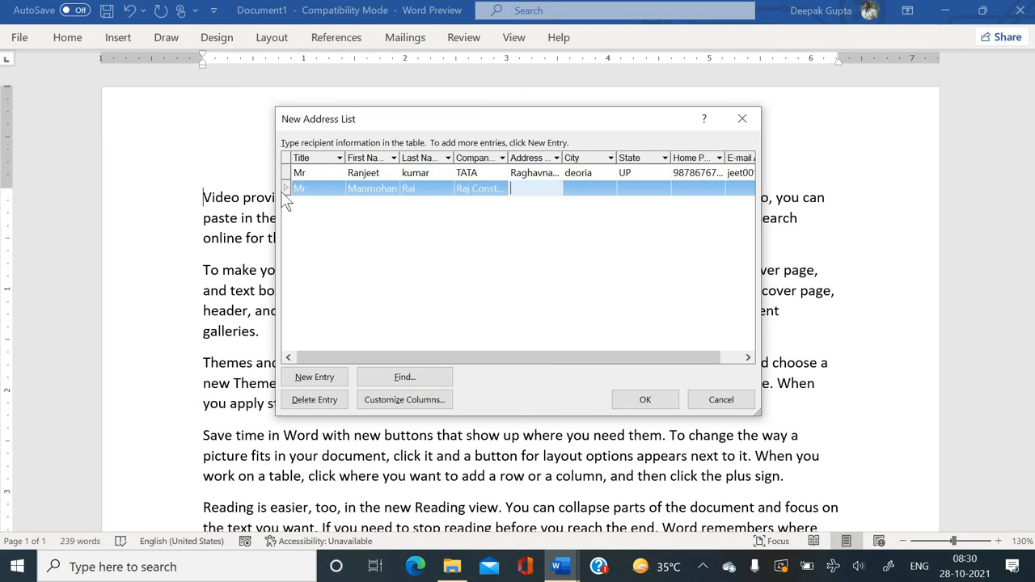
pyautogui.write('Taramandal')
pyautogui.press('Tab')
pyautogui.write('Gorakhp')
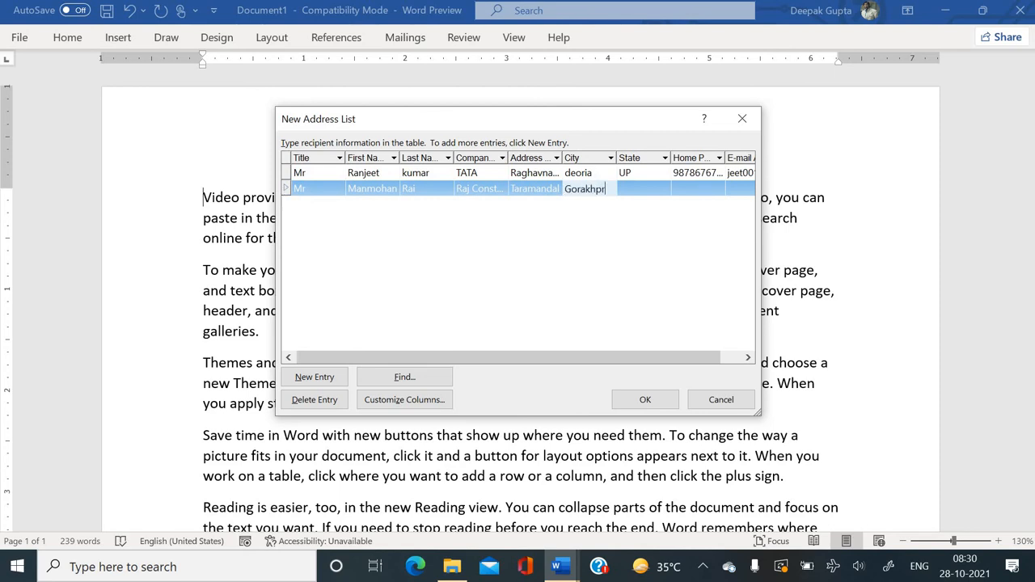
pyautogui.write('pur')
pyautogui.press('Tab')
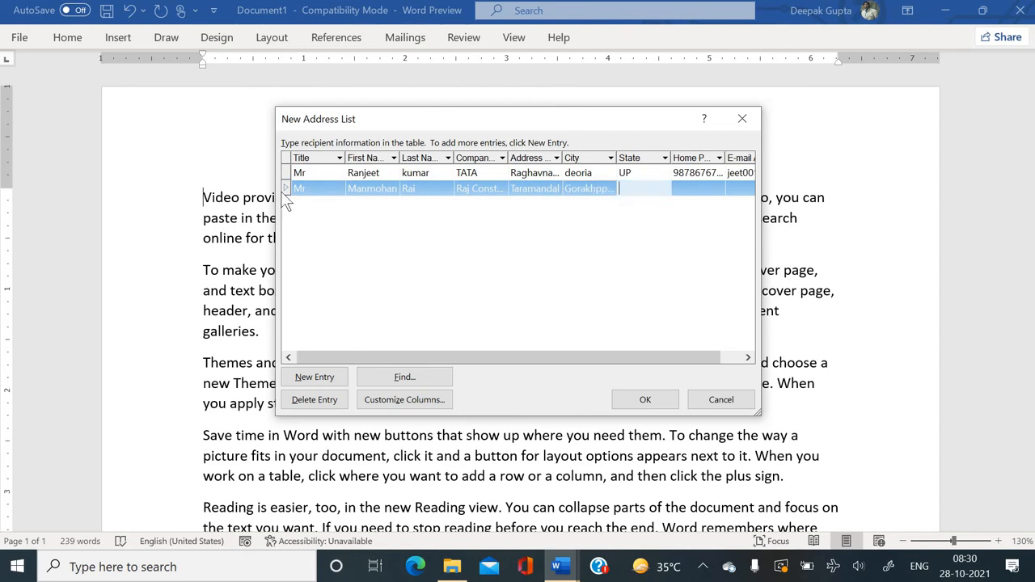
pyautogui.click(612, 189)
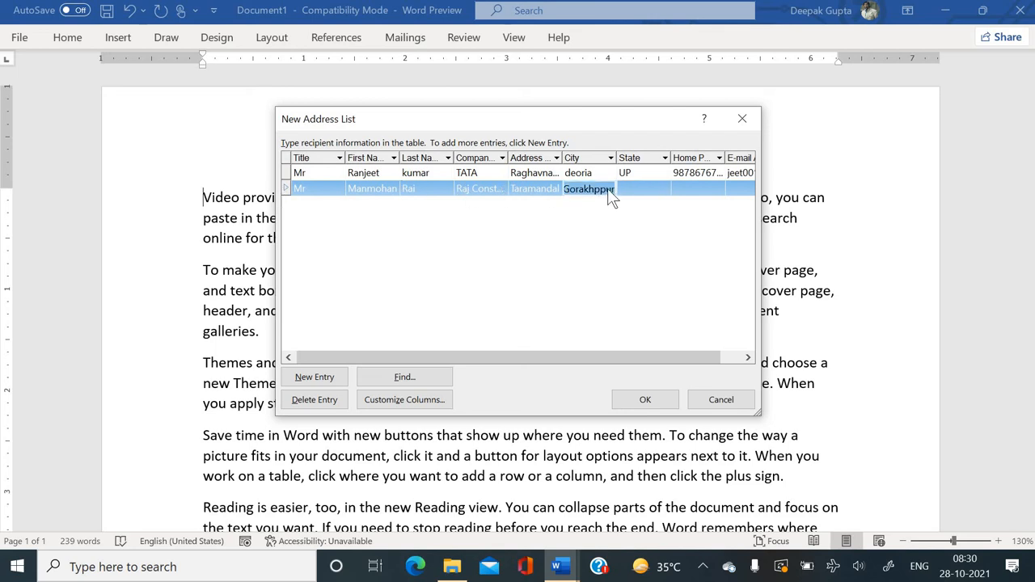
pyautogui.click(601, 189)
pyautogui.press('BackSpace')
pyautogui.press('Tab')
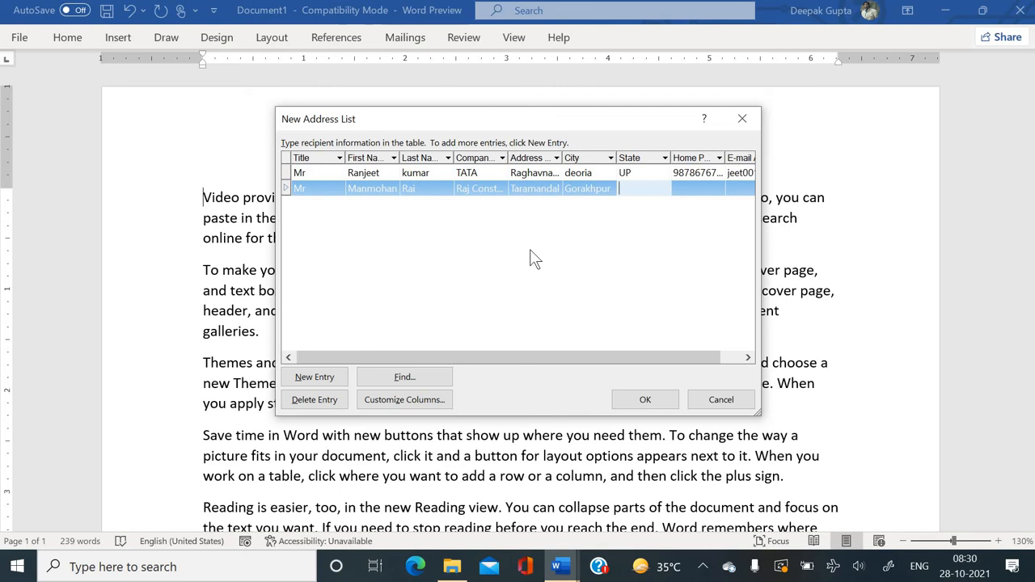
# Enter state UP, the home phone and e-mail, then add a third entry.
pyautogui.write('UP')
pyautogui.press('Tab')
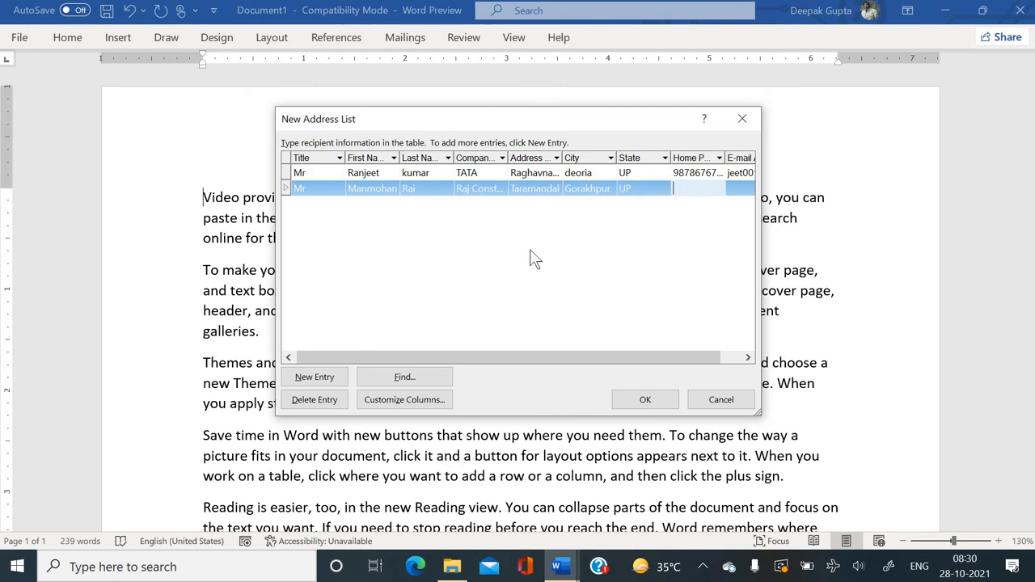
pyautogui.press('Tab')
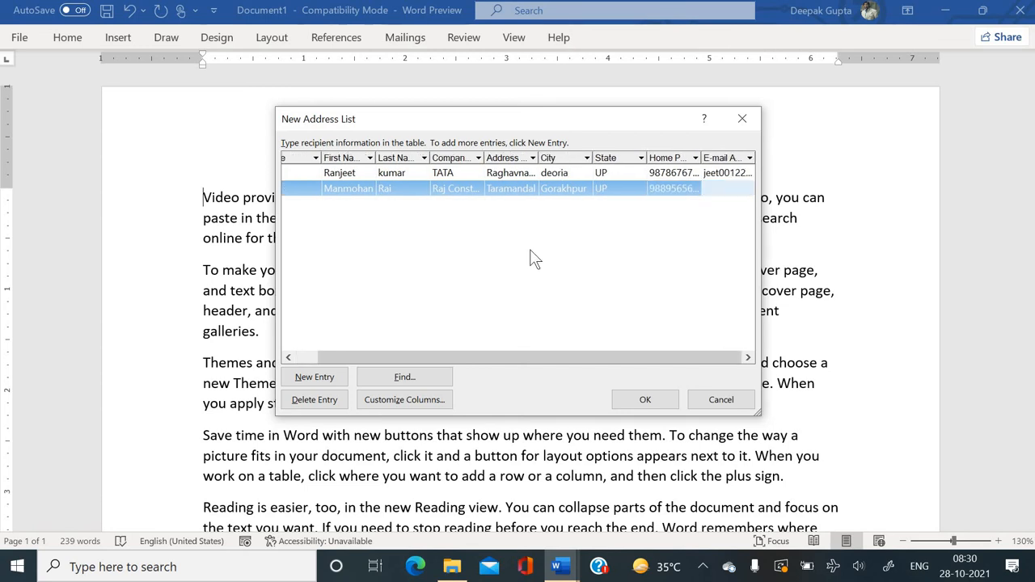
pyautogui.hotkey('alt', 'n')
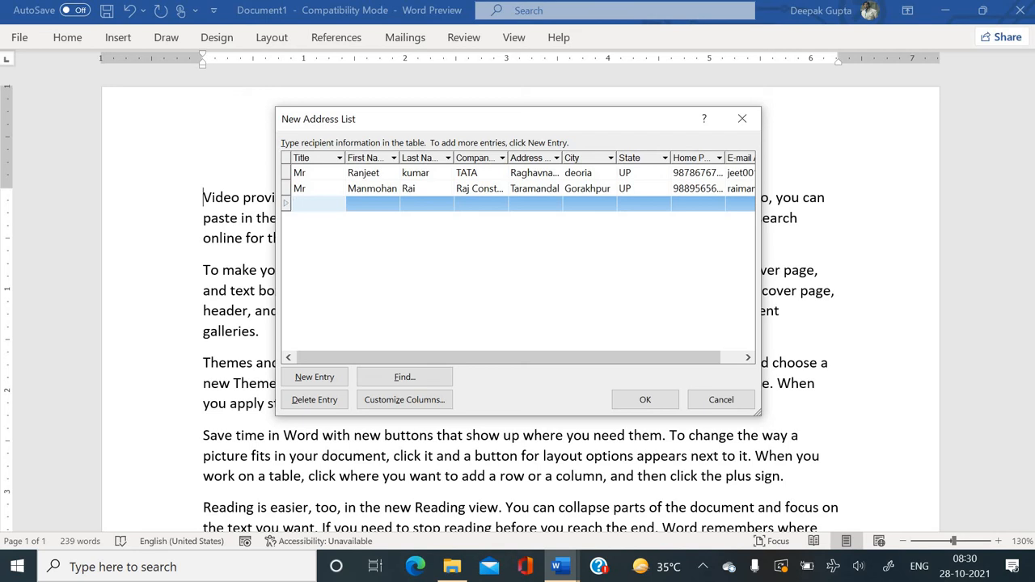
# Enter title Miss, the recipient's first and last name, and company Aishpra.
pyautogui.write('Miss')
pyautogui.press('Tab')
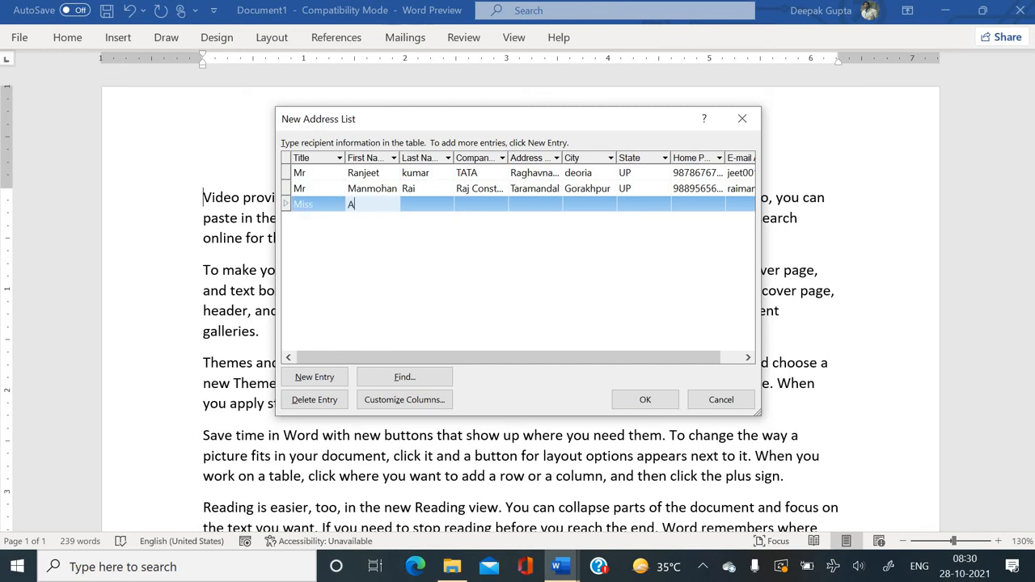
pyautogui.press('Tab')
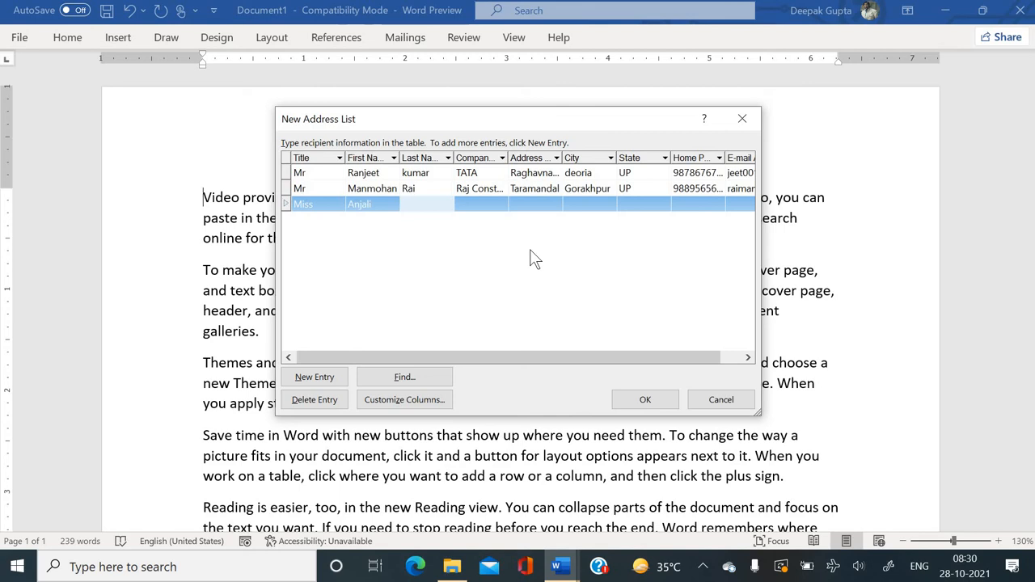
pyautogui.press('Tab')
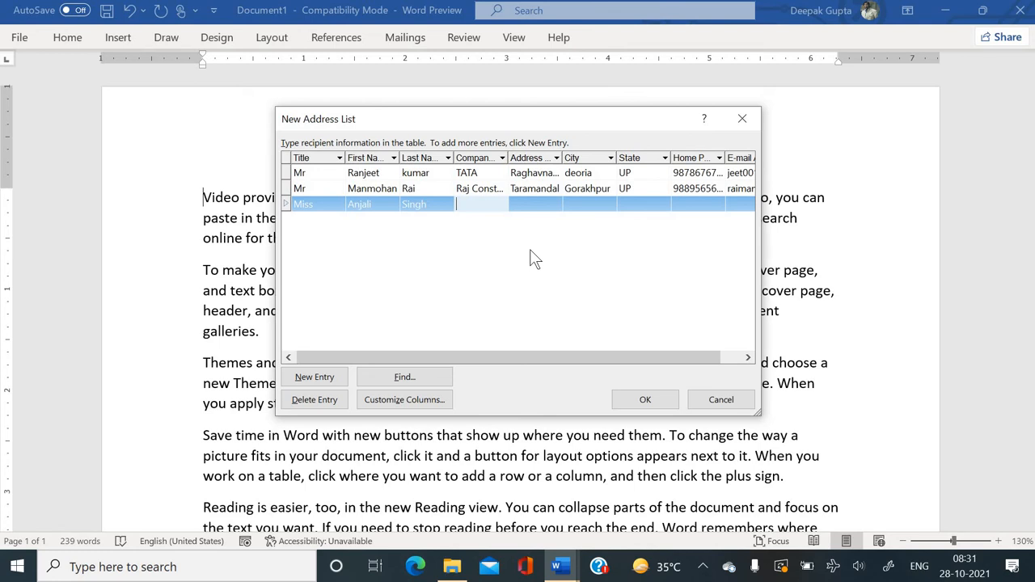
pyautogui.write('Aishpra')
pyautogui.press('Tab')
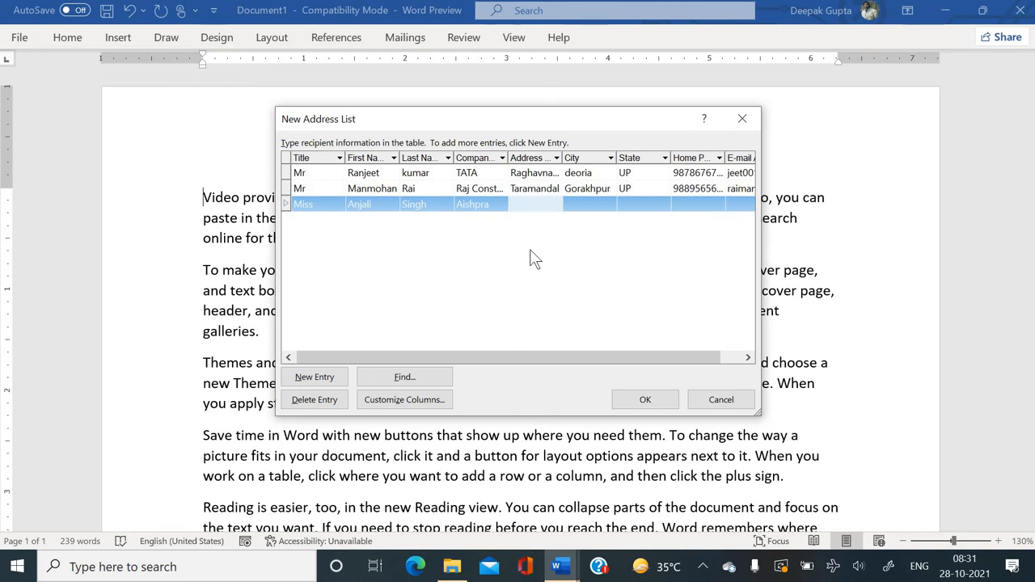
# Enter the street address, city gorakhpur, state UP, phone and e-mail, opening a fourth row.
pyautogui.write('Gorakhp')
pyautogui.press('BackSpace')
pyautogui.write('nath')
pyautogui.press('Tab')
pyautogui.write('gor')
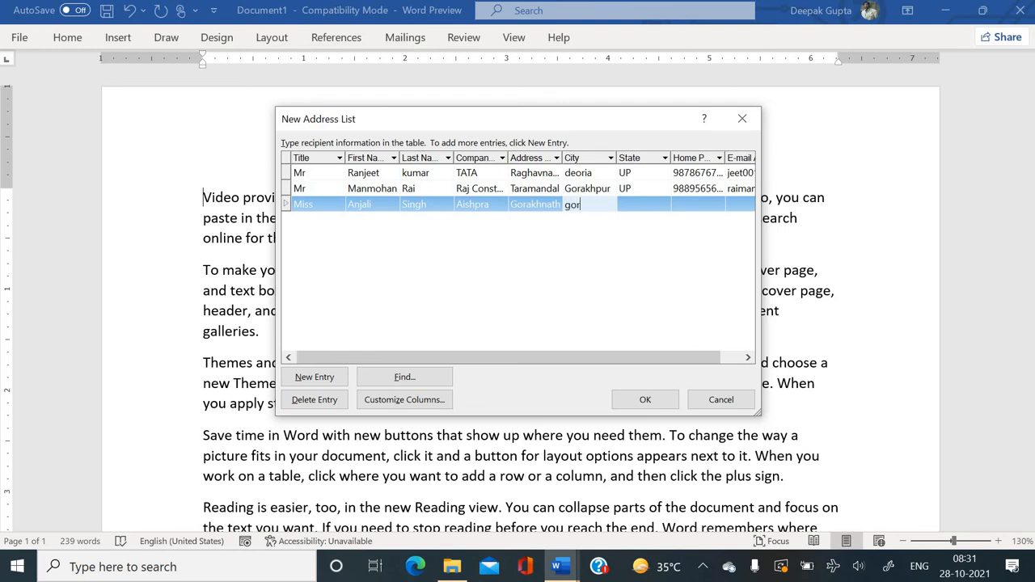
pyautogui.write('akhpur')
pyautogui.press('Tab')
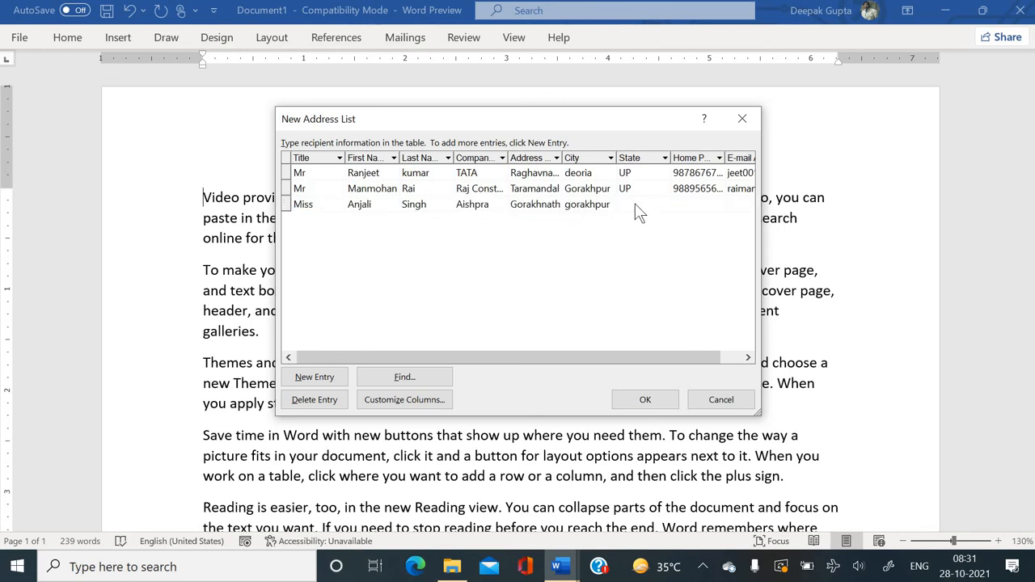
pyautogui.write('UP')
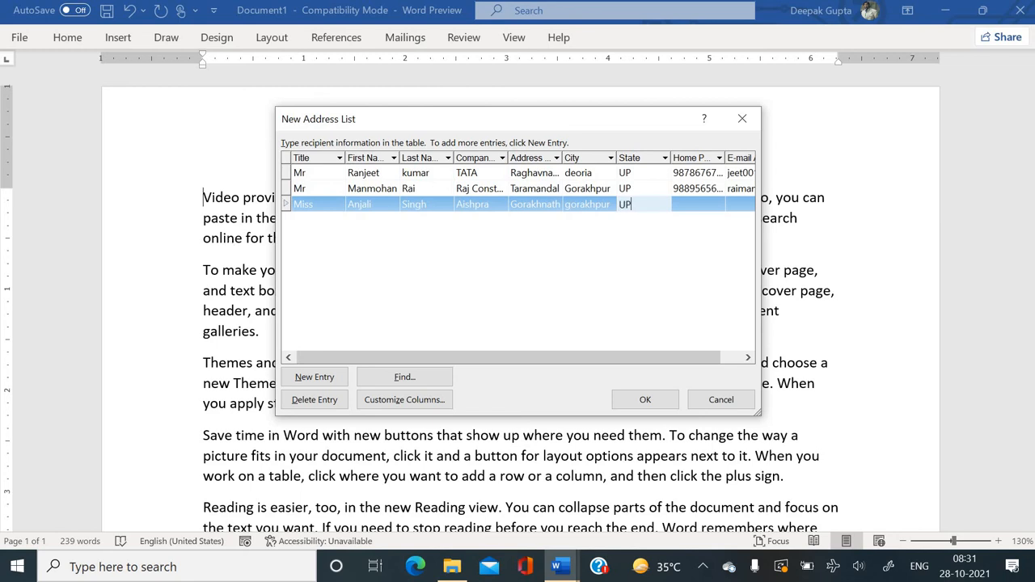
pyautogui.press('Tab')
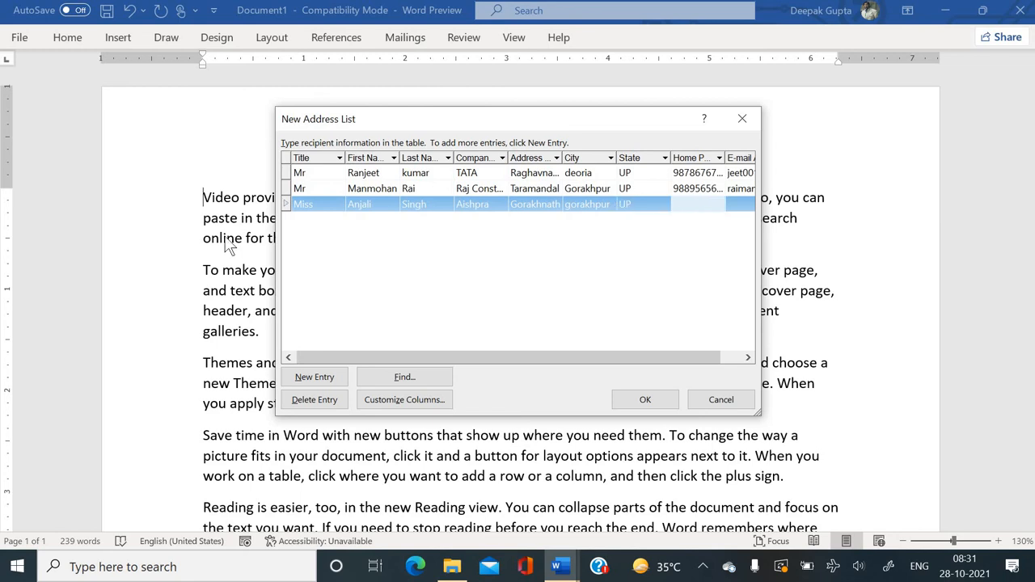
pyautogui.press('Tab')
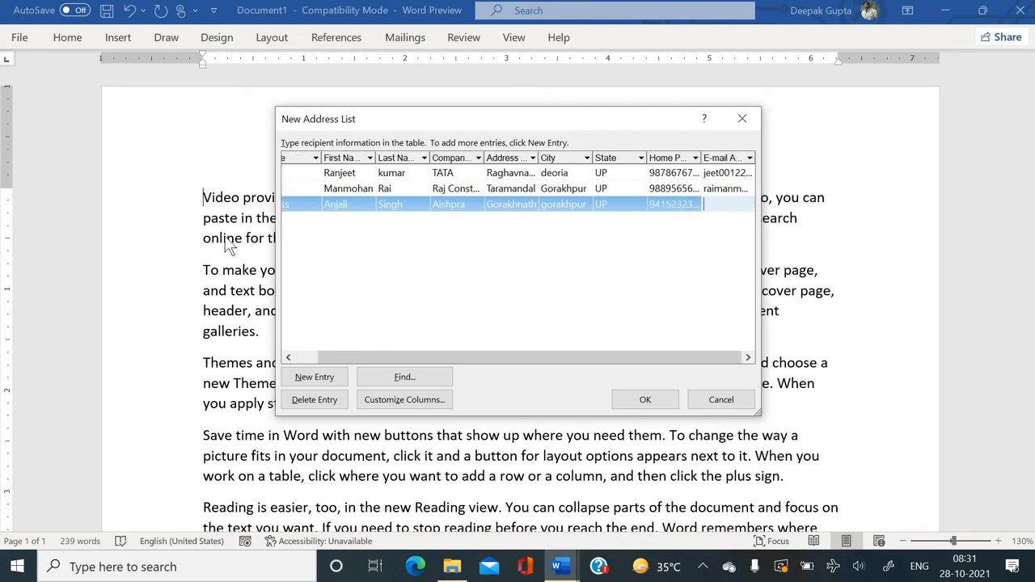
pyautogui.press('Tab')
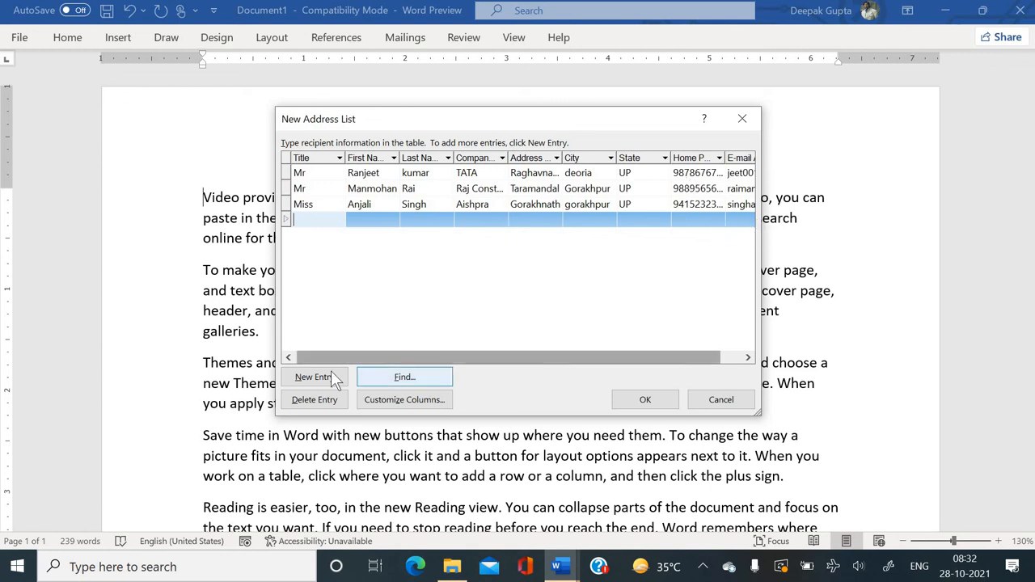
# Close the address list and review the My Data Sources save location.
pyautogui.click(625, 399)
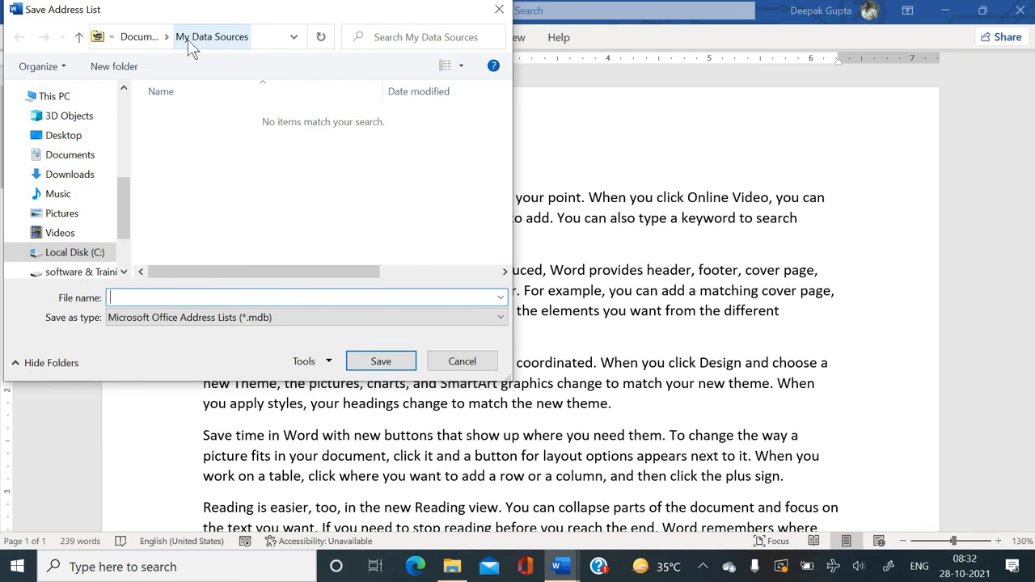
pyautogui.click(260, 41)
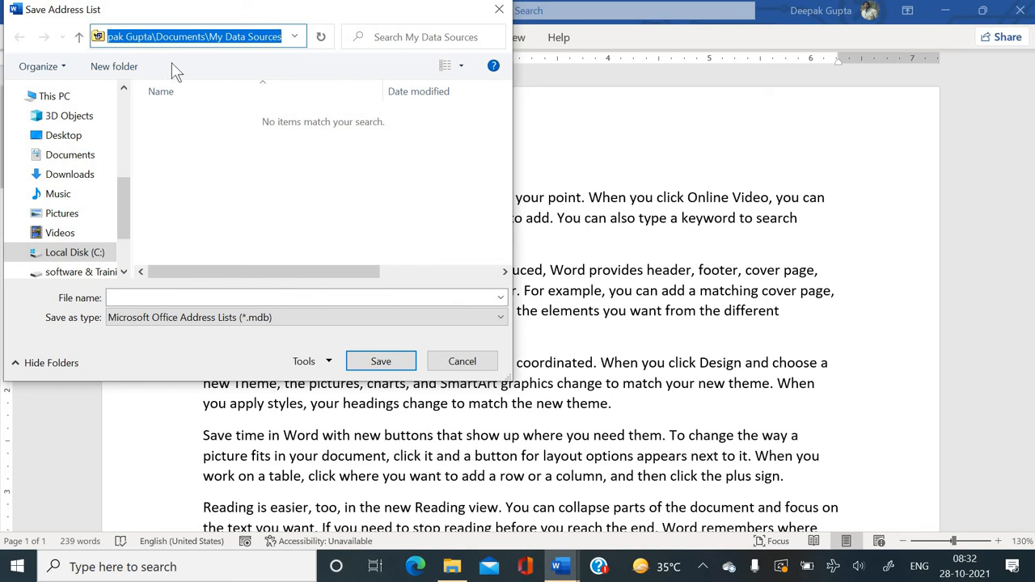
pyautogui.press('Home')
pyautogui.press('Right')
pyautogui.press('Right')
pyautogui.press('Right')
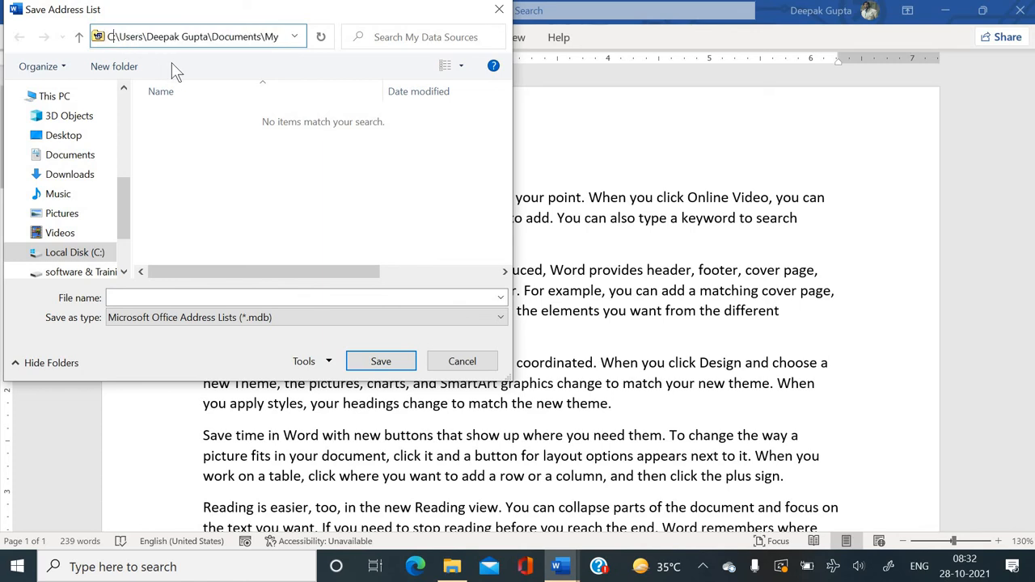
pyautogui.press('Right')
pyautogui.press('Right')
pyautogui.press('Right')
pyautogui.press('Right')
pyautogui.press('Right')
pyautogui.press('Right')
pyautogui.press('Right')
pyautogui.press('Right')
pyautogui.press('Right')
pyautogui.press('Right')
pyautogui.press('Right')
pyautogui.press('Right')
pyautogui.press('Right')
pyautogui.press('Right')
pyautogui.press('Right')
pyautogui.press('Right')
pyautogui.press('Right')
pyautogui.press('Right')
pyautogui.press('Right')
pyautogui.press('Right')
pyautogui.press('Right')
pyautogui.press('Right')
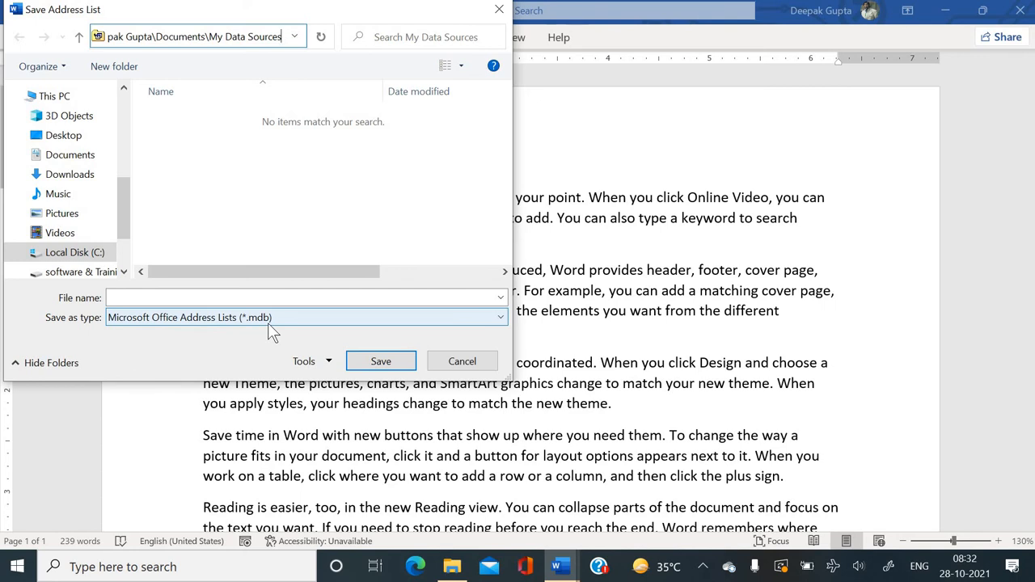
# Type Employee list as the address list's file name.
pyautogui.click(247, 299)
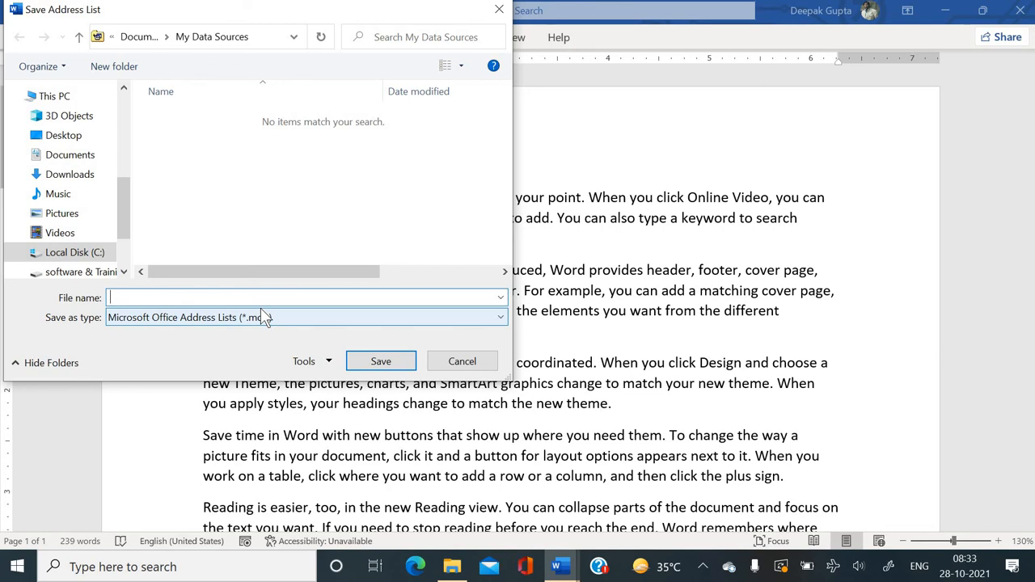
pyautogui.write('EMployee')
pyautogui.press('BackSpace')
pyautogui.press('BackSpace')
pyautogui.press('BackSpace')
pyautogui.press('BackSpace')
pyautogui.press('BackSpace')
pyautogui.press('BackSpace')
pyautogui.write('mplu')
pyautogui.press('BackSpace')
pyautogui.write('yee list')
pyautogui.click(132, 298)
# Save the Employee list file and place the cursor at the start of the letter.
pyautogui.write('o')
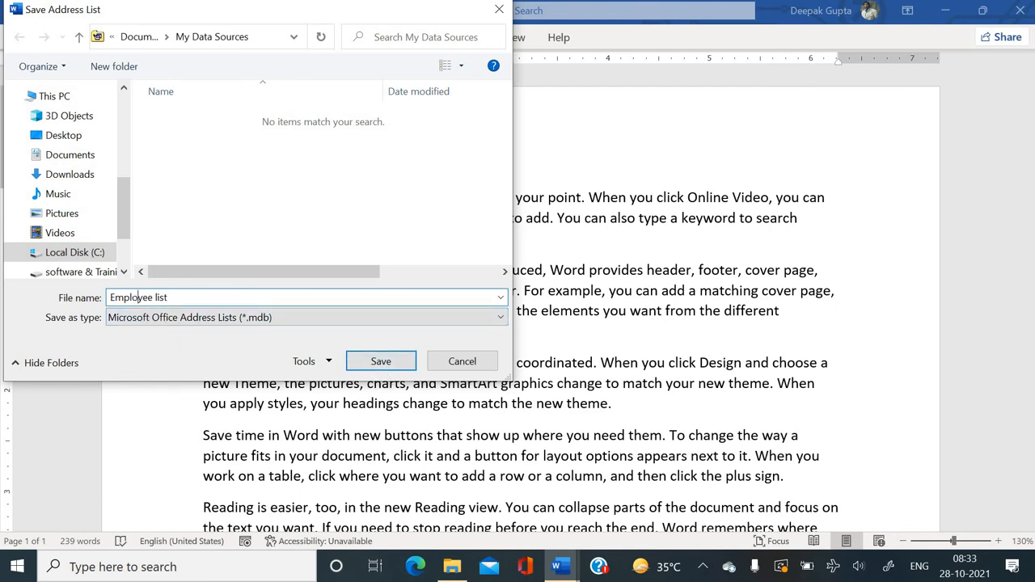
pyautogui.click(363, 361)
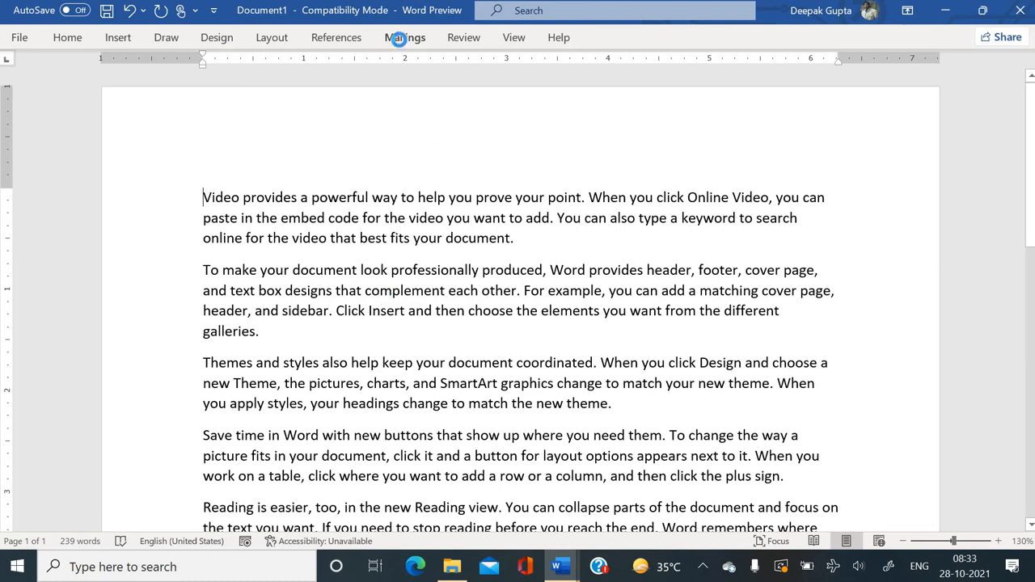
pyautogui.click(405, 42)
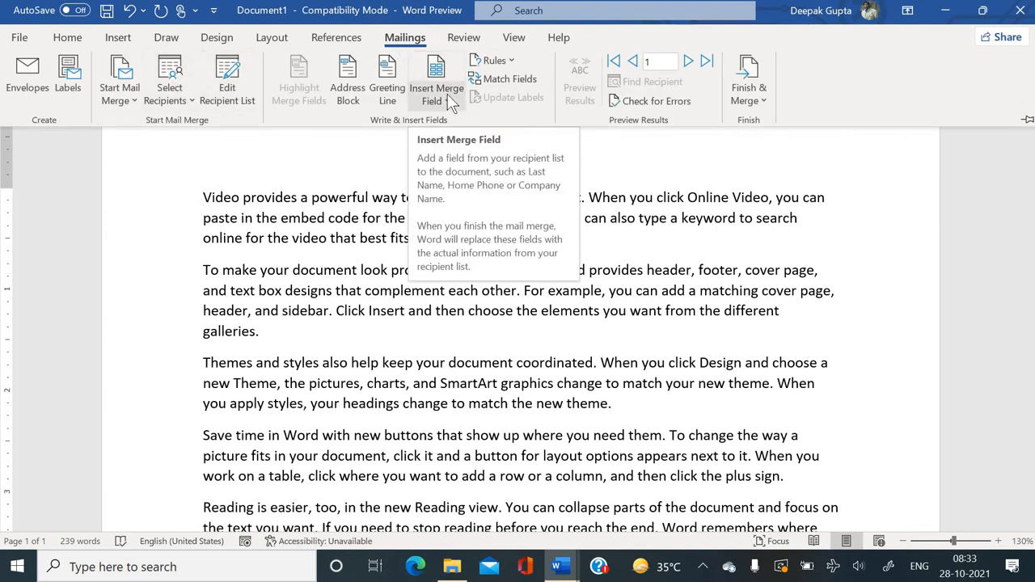
pyautogui.click(207, 207)
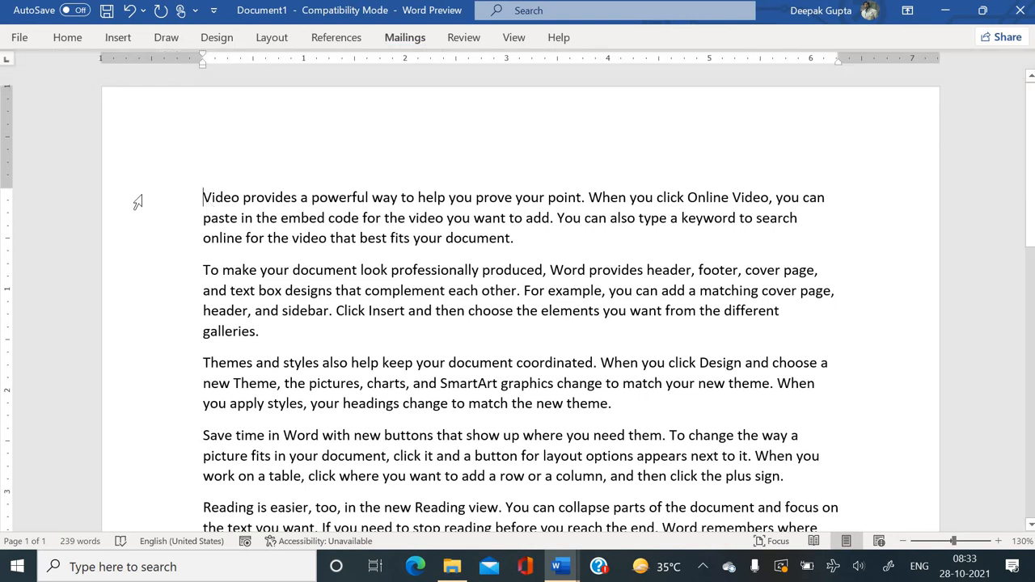
# Add a blank line above the letter text and type Dear on it.
pyautogui.press('Return')
pyautogui.press('Up')
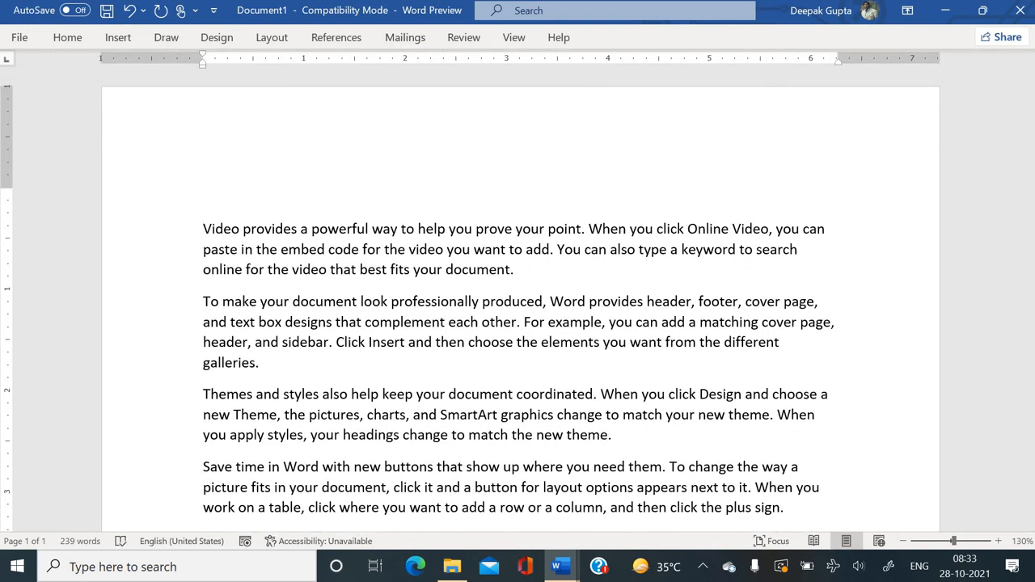
pyautogui.write('Dear')
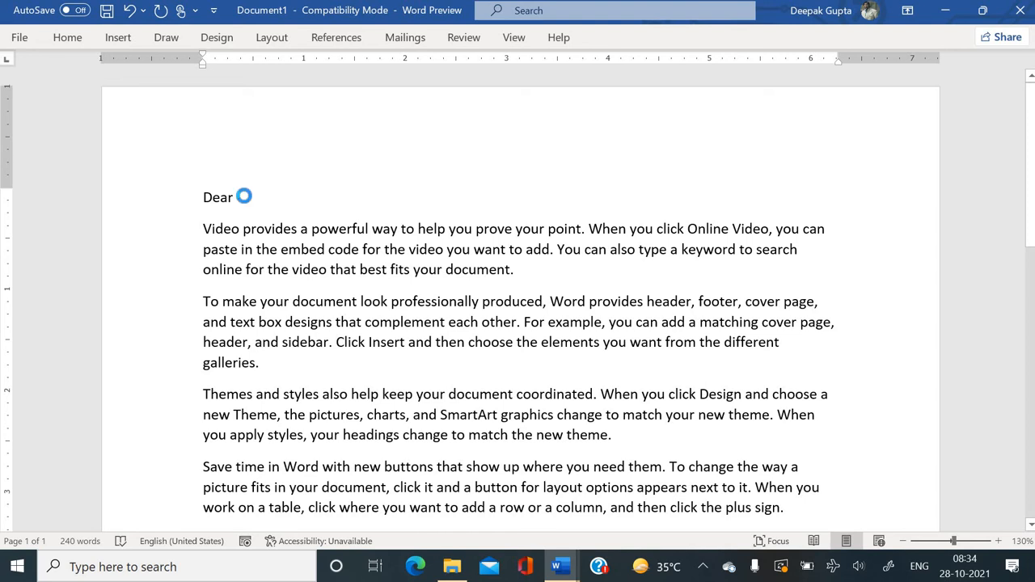
pyautogui.press('F12')
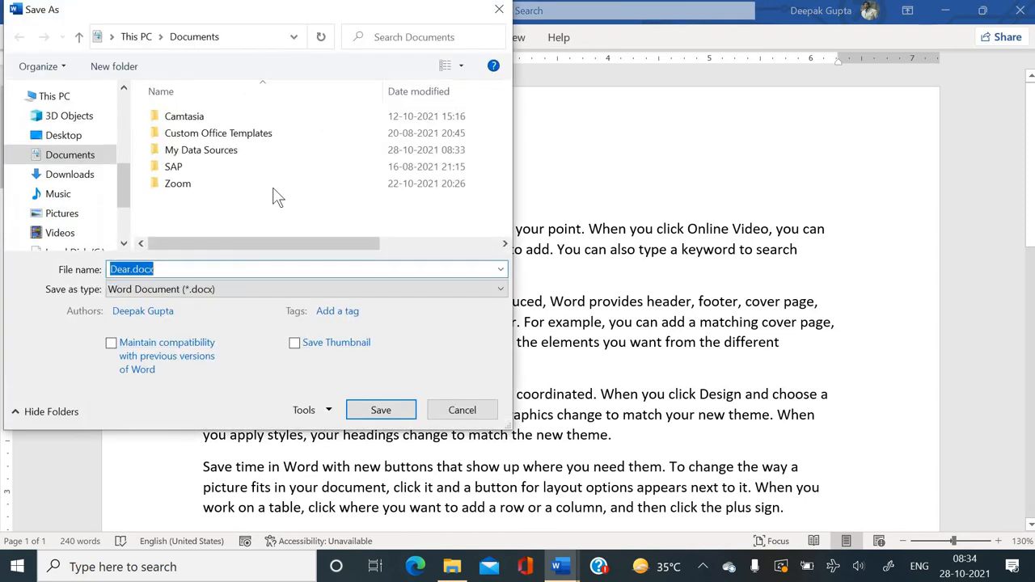
pyautogui.click(462, 410)
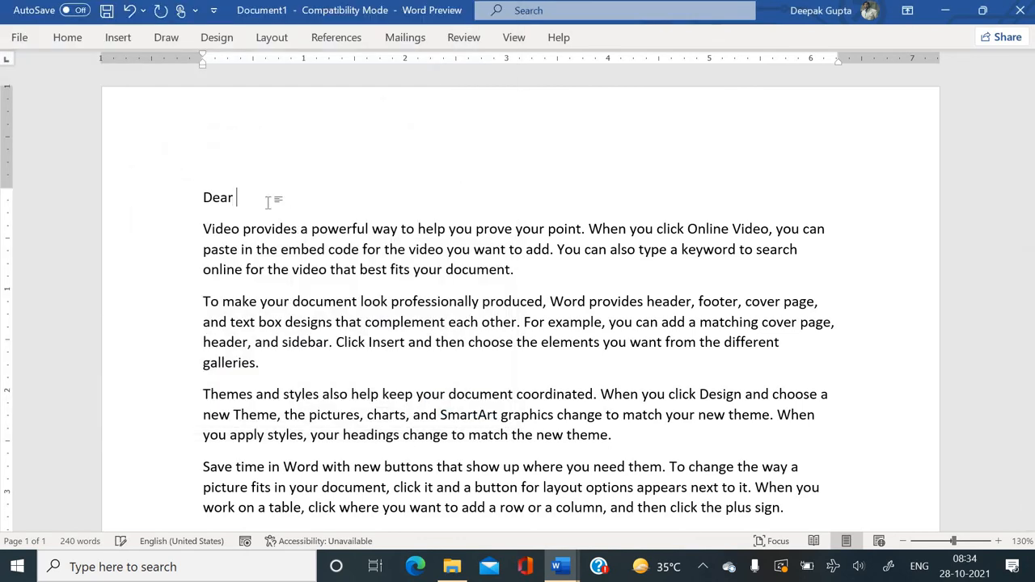
# Insert the Title, First_Name and Last_Name merge fields after Dear, separated by spaces.
pyautogui.click(405, 37)
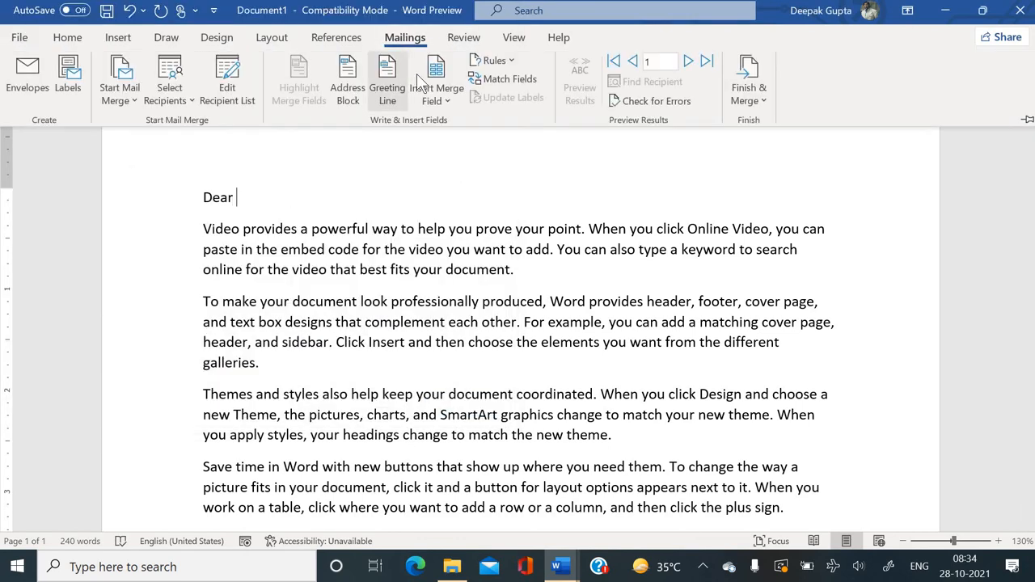
pyautogui.click(440, 101)
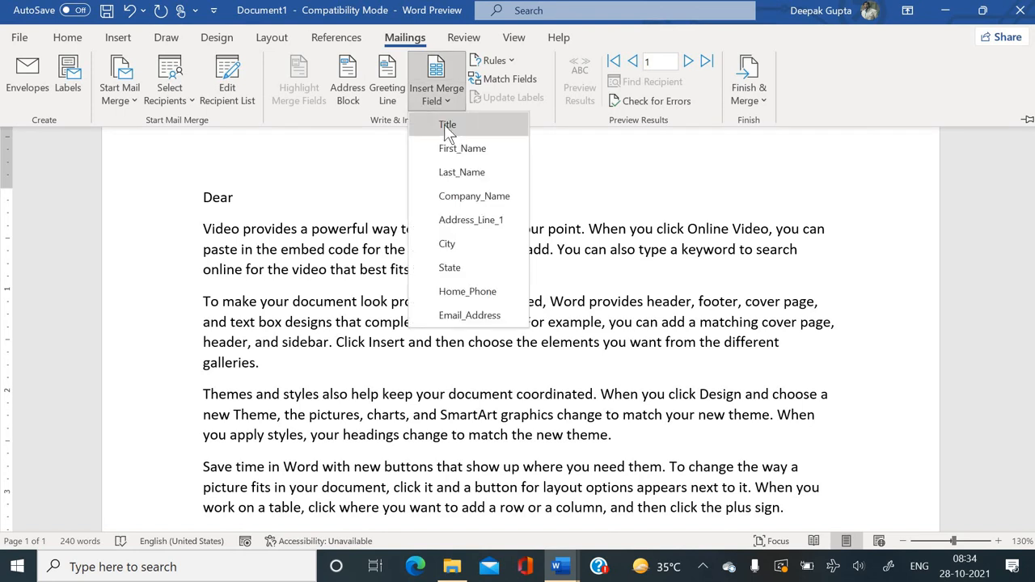
pyautogui.click(447, 128)
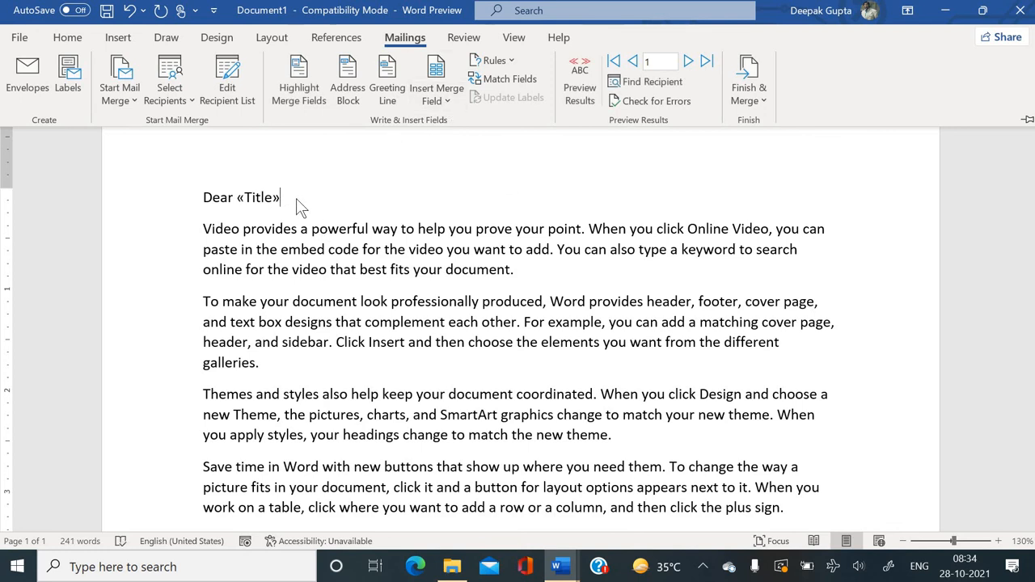
pyautogui.hotkey('ctrl', 'F1')
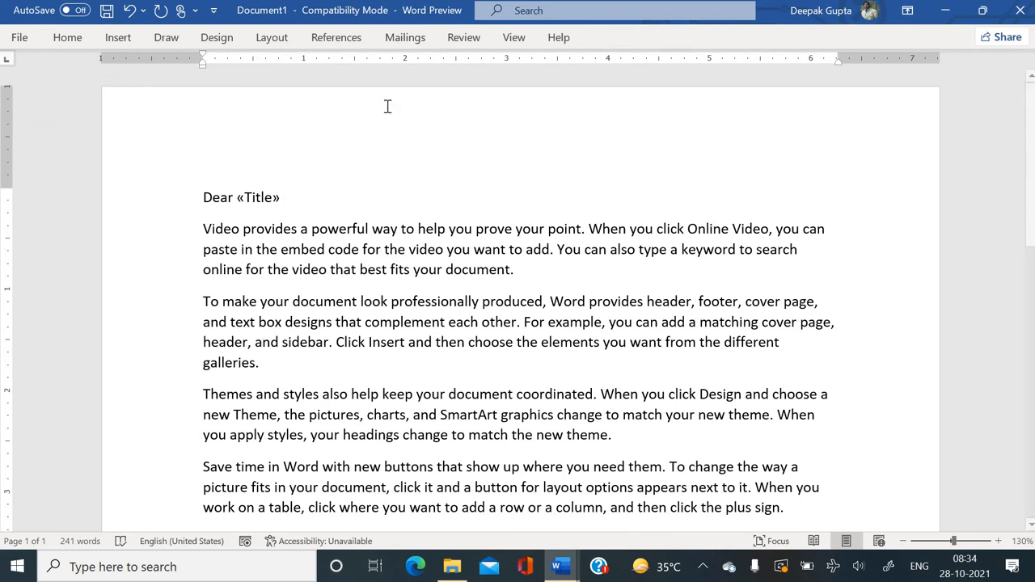
pyautogui.click(404, 38)
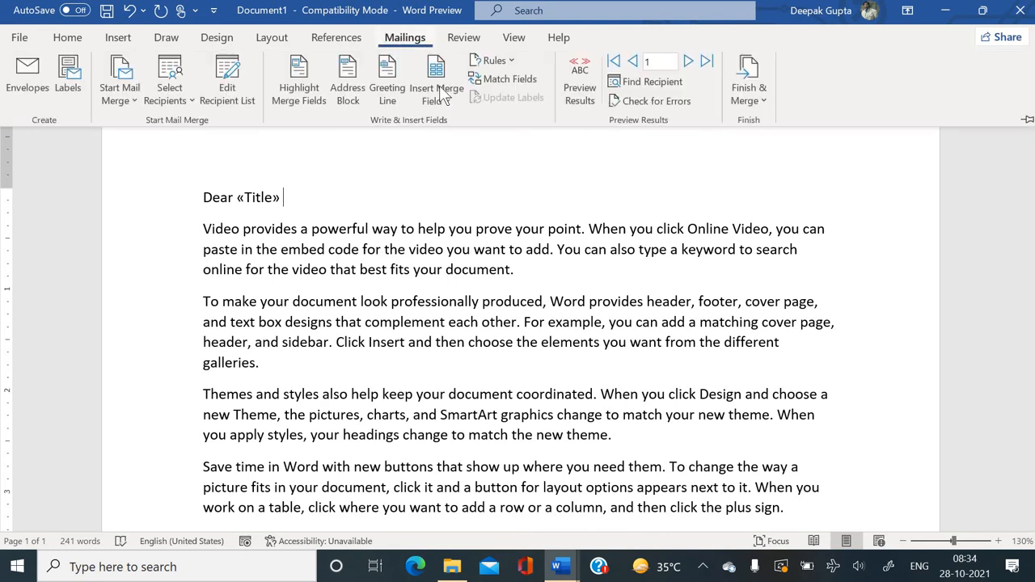
pyautogui.click(445, 93)
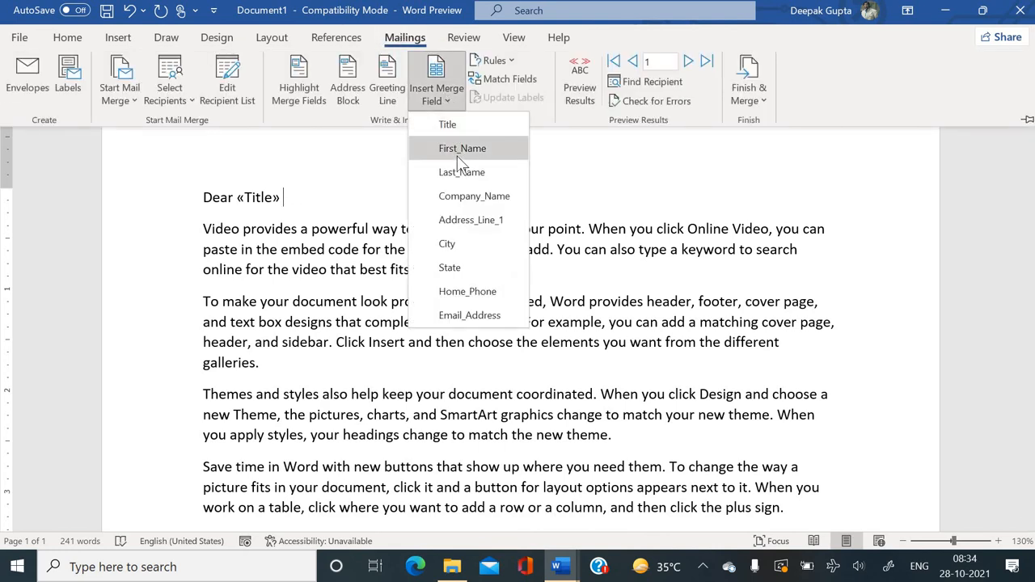
pyautogui.click(454, 148)
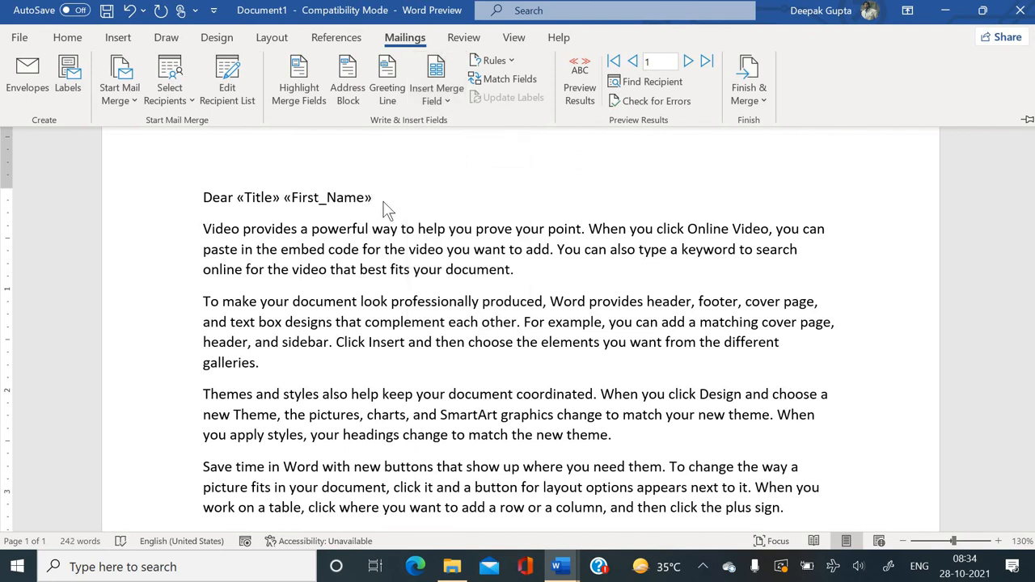
pyautogui.hotkey('ctrl', 'F1')
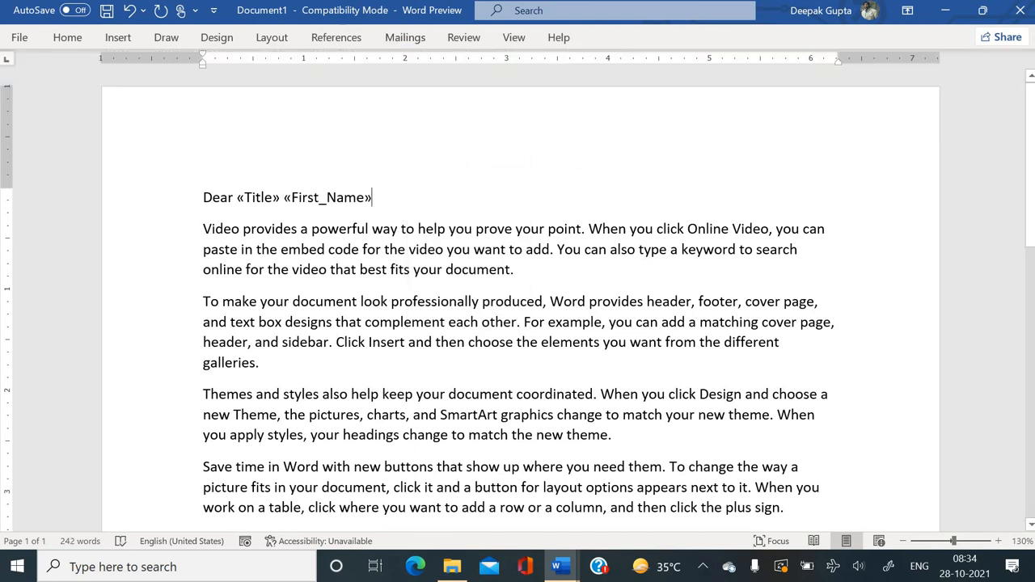
pyautogui.click(410, 38)
pyautogui.click(447, 101)
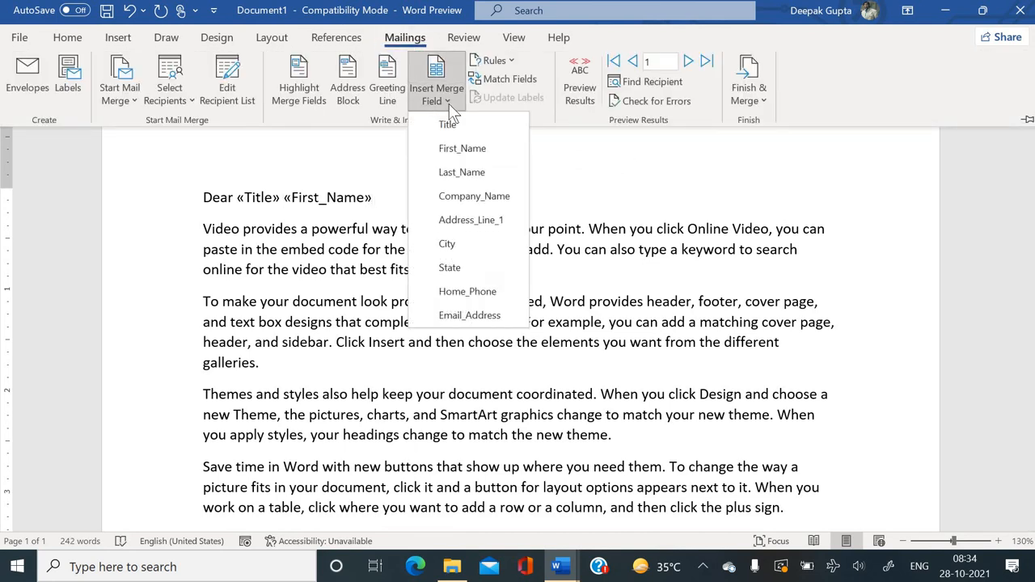
pyautogui.click(459, 172)
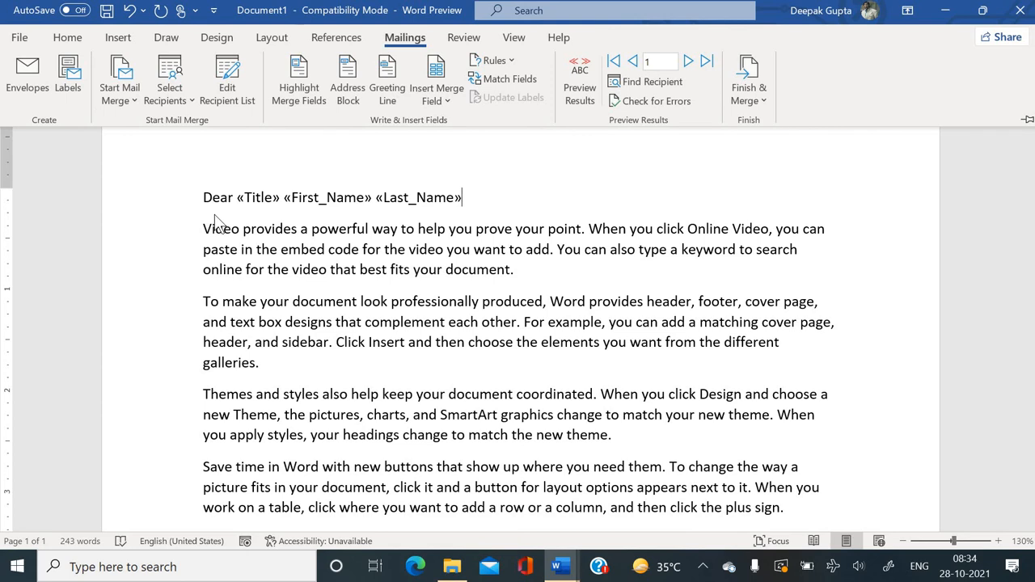
# Insert the «Company_Name» merge field on a new line below the greeting.
pyautogui.hotkey('ctrl', 'F1')
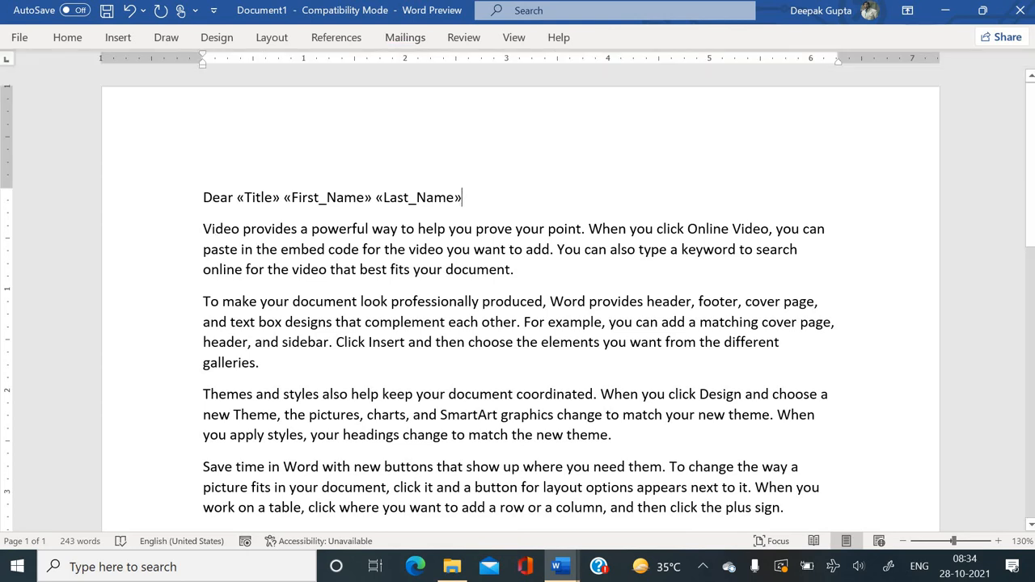
pyautogui.press('Return')
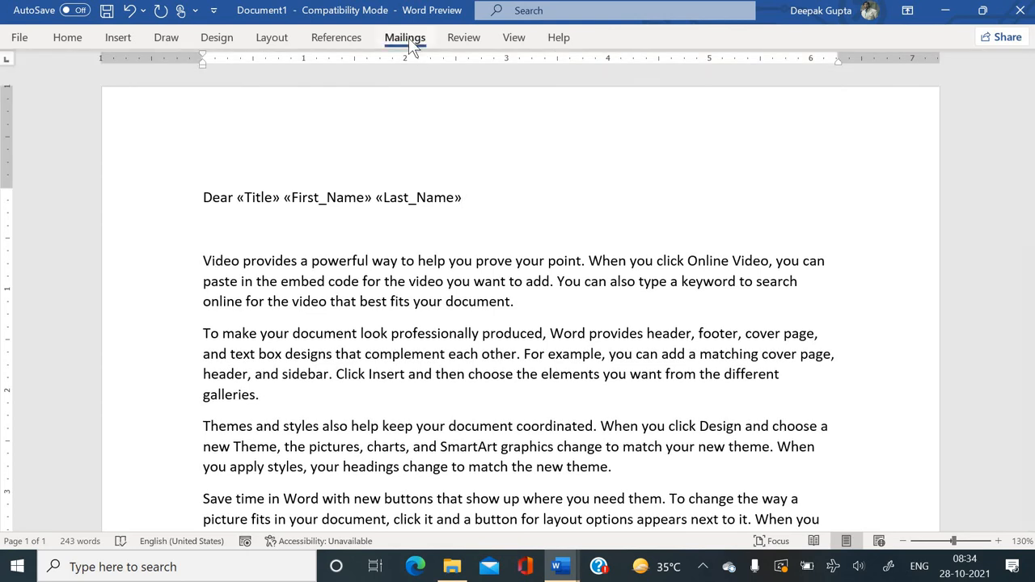
pyautogui.click(408, 40)
pyautogui.click(436, 91)
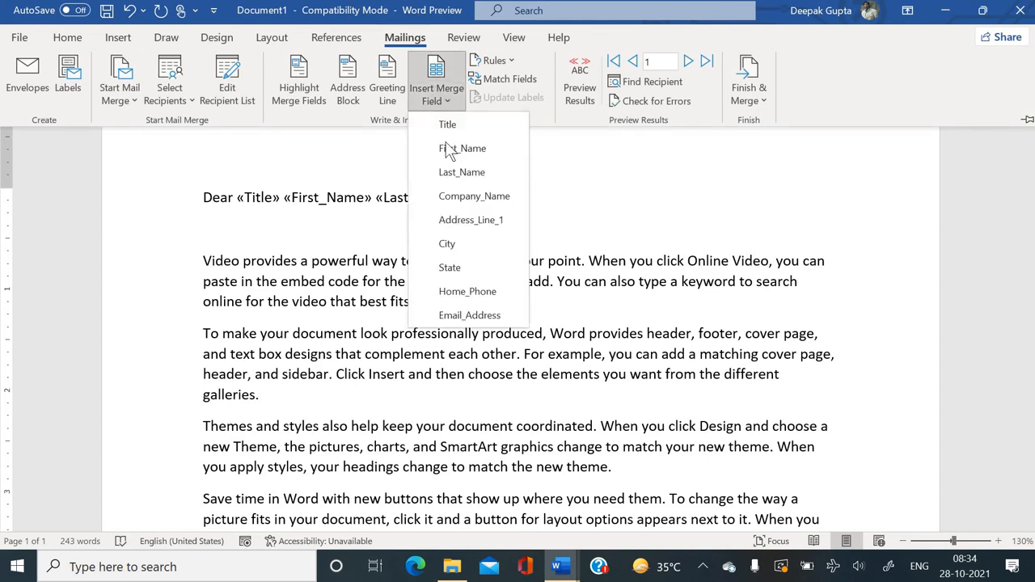
pyautogui.click(450, 199)
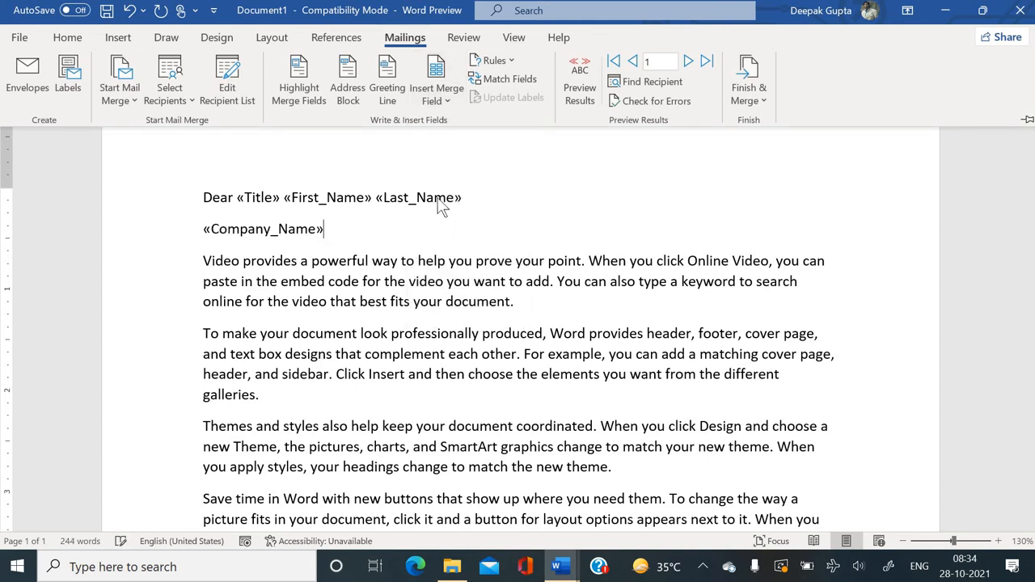
# Add a line of «Address_Line_1», «City», «State» merge fields separated by commas.
pyautogui.press('Return')
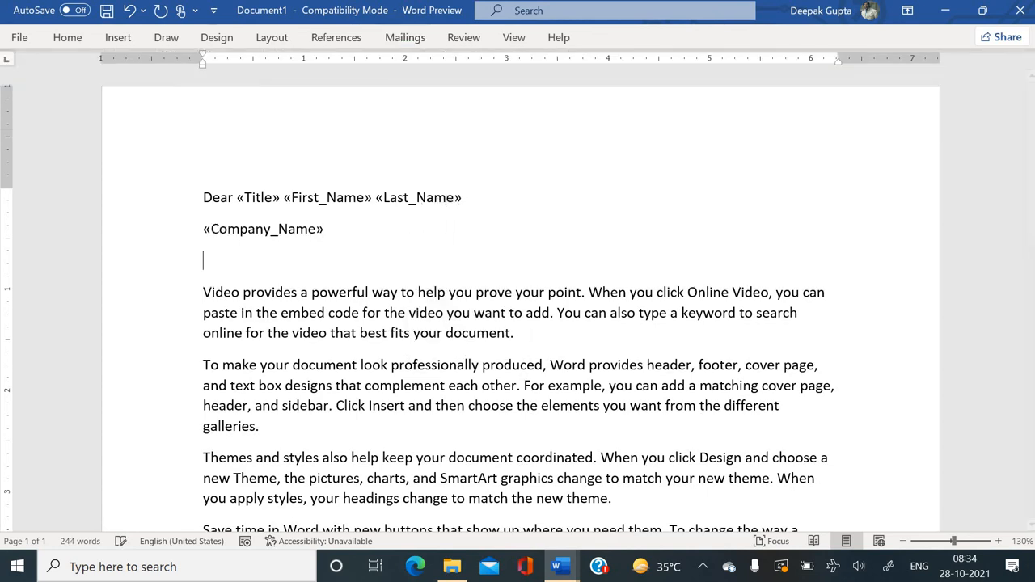
pyautogui.click(407, 38)
pyautogui.click(442, 91)
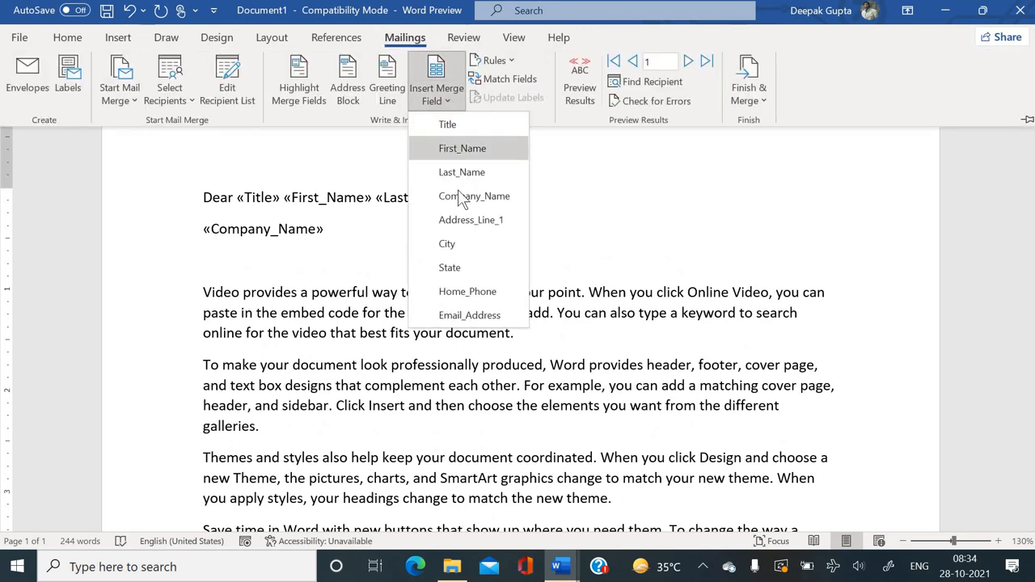
pyautogui.click(463, 232)
pyautogui.write(',')
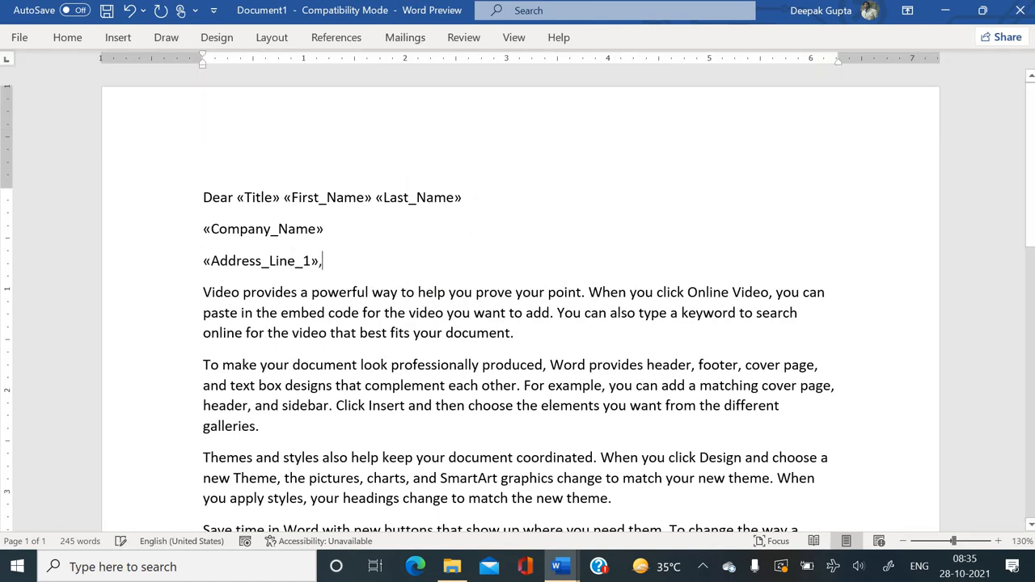
pyautogui.click(413, 41)
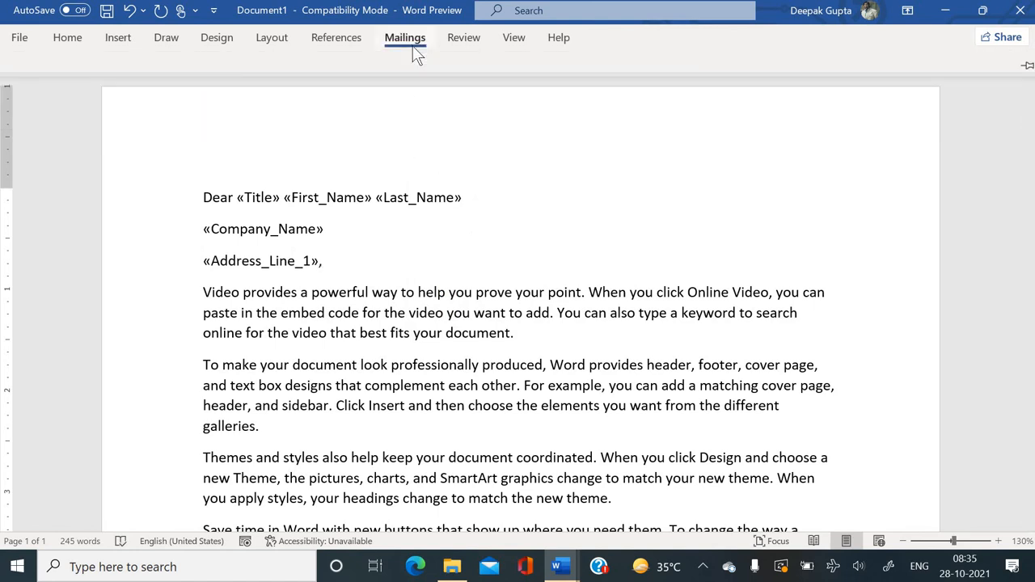
pyautogui.click(441, 95)
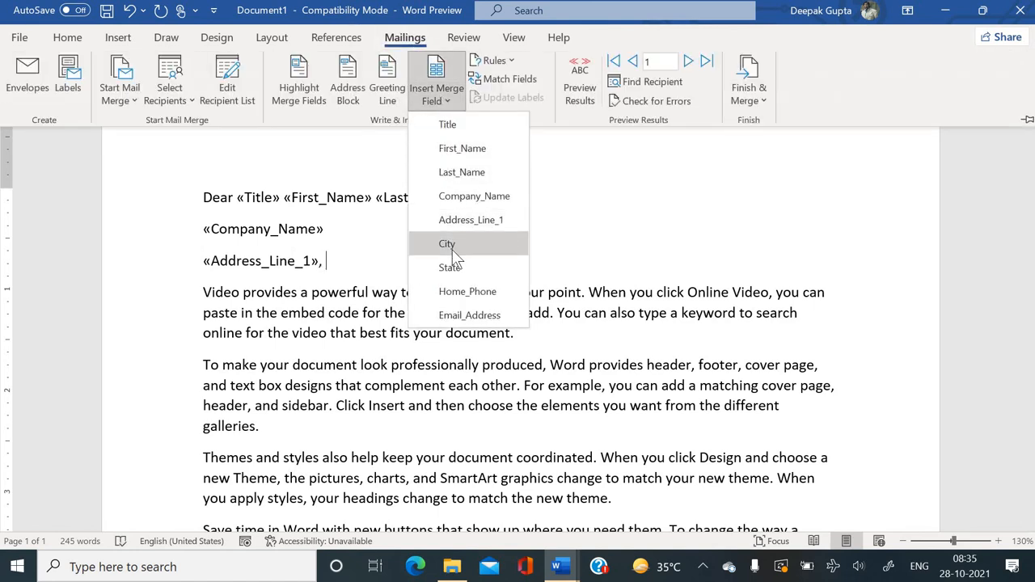
pyautogui.click(452, 249)
pyautogui.write(',')
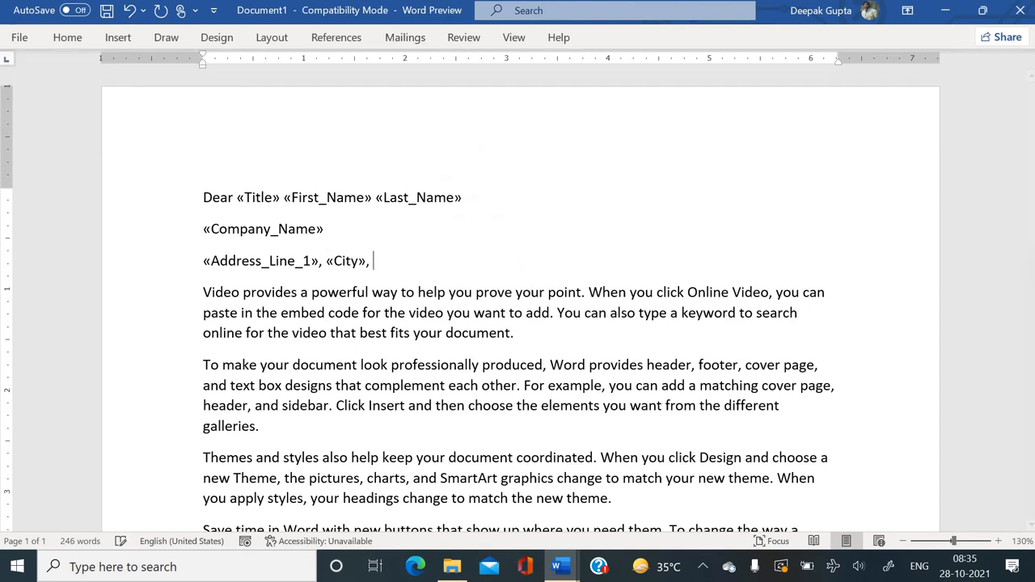
pyautogui.click(405, 39)
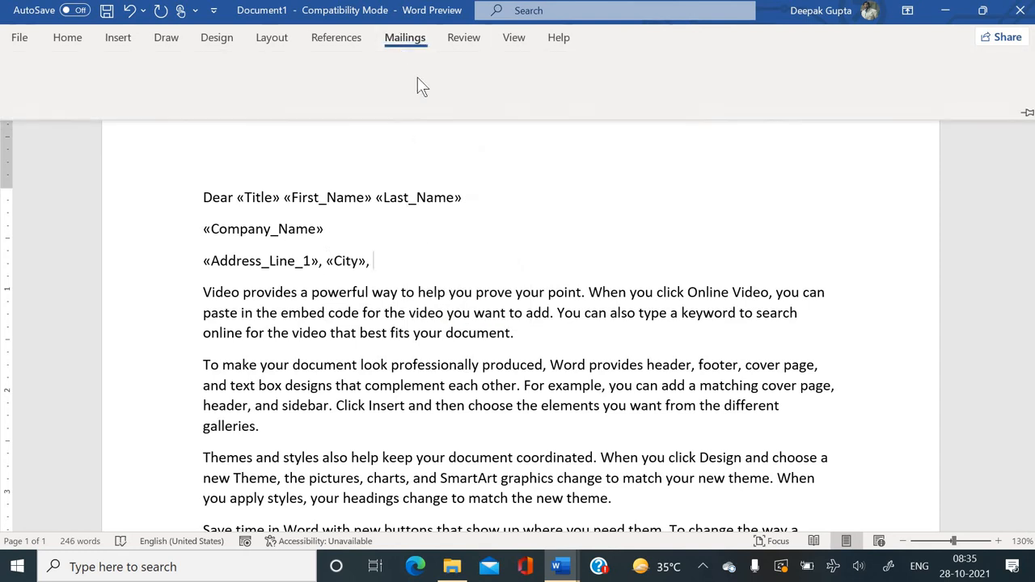
pyautogui.click(427, 97)
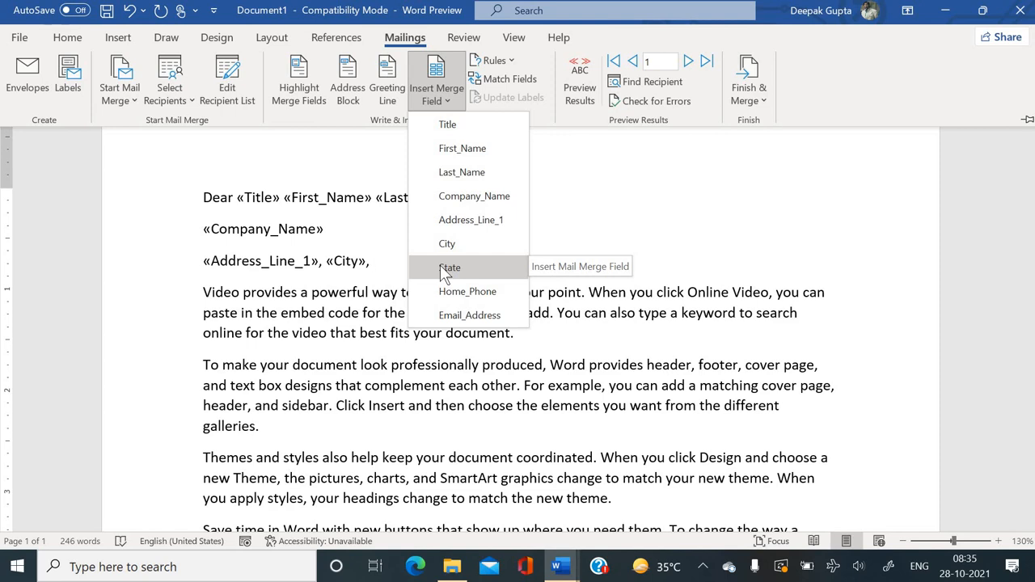
pyautogui.click(446, 268)
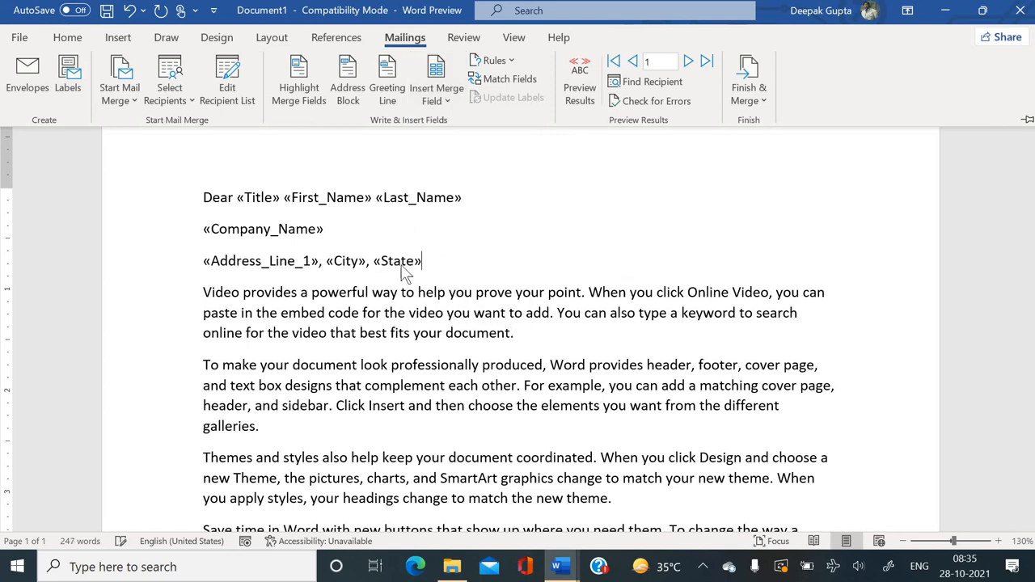
pyautogui.hotkey('ctrl', 'F1')
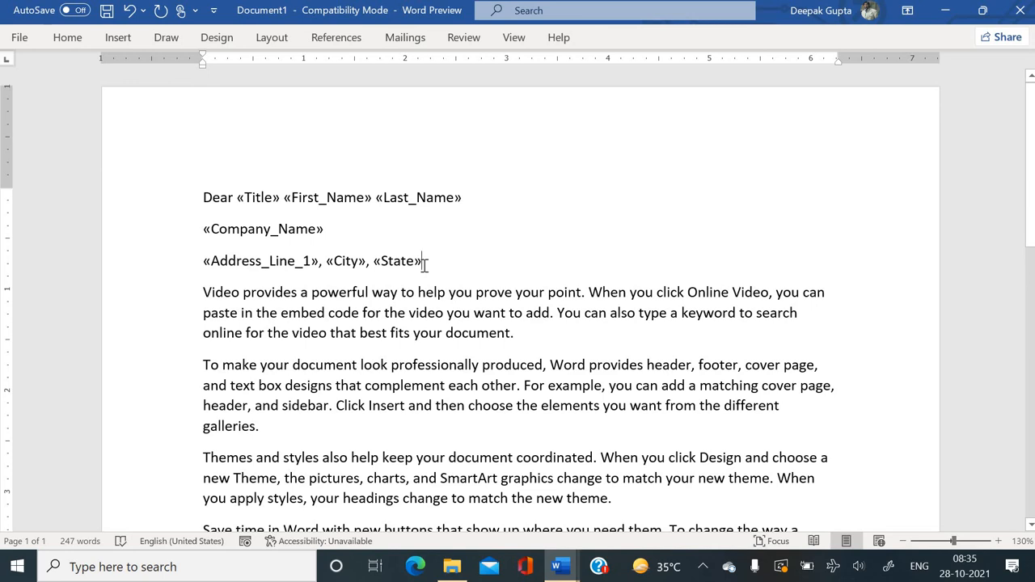
# Merge all records into individual editable letters in a new Letters1 document.
pyautogui.click(402, 41)
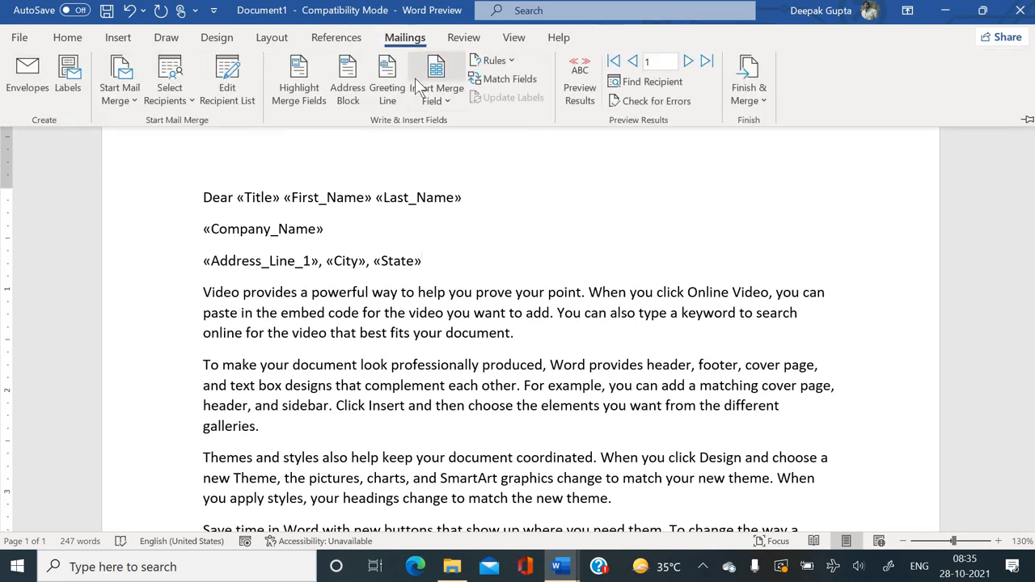
pyautogui.click(747, 96)
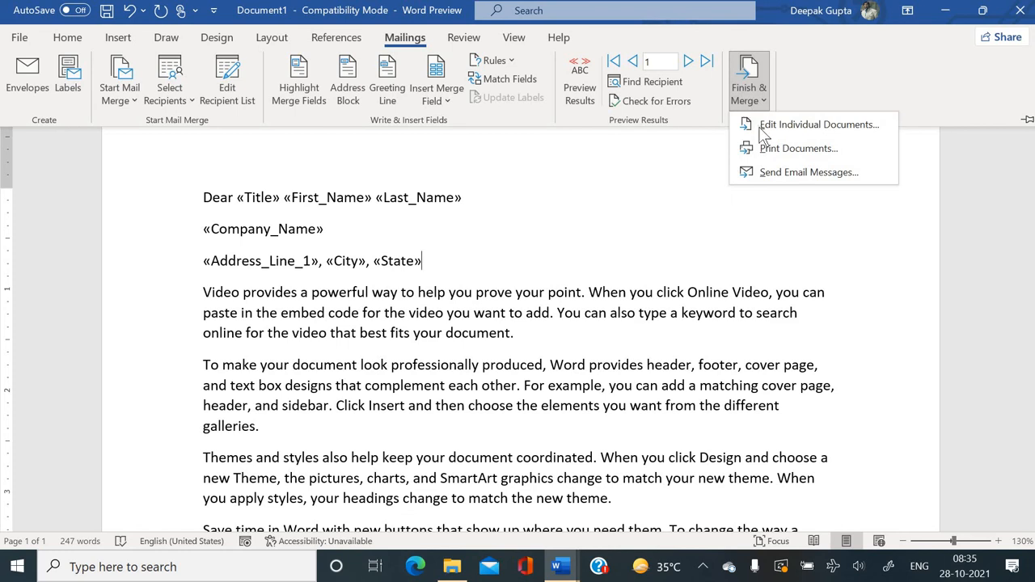
pyautogui.click(801, 125)
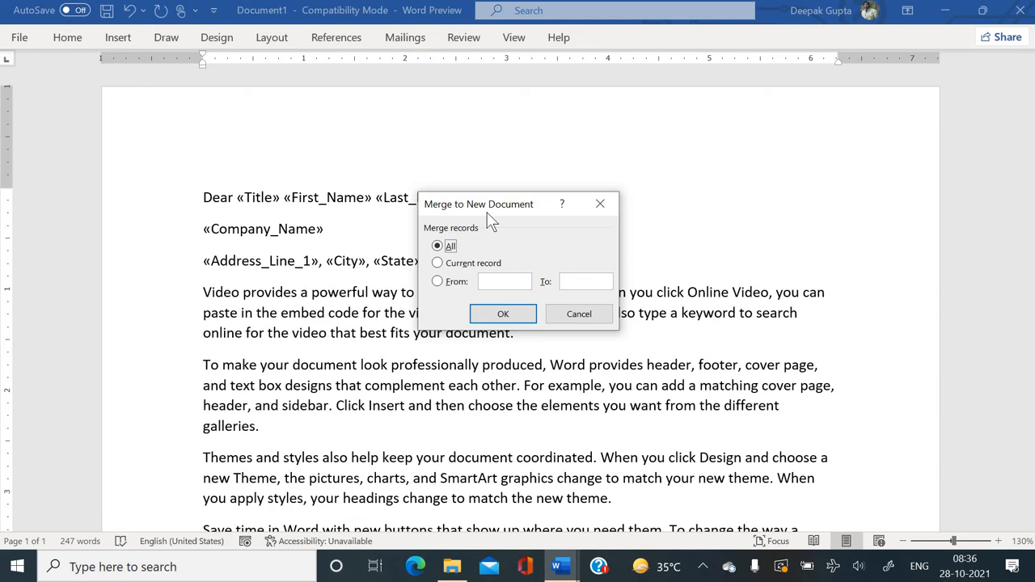
pyautogui.click(493, 319)
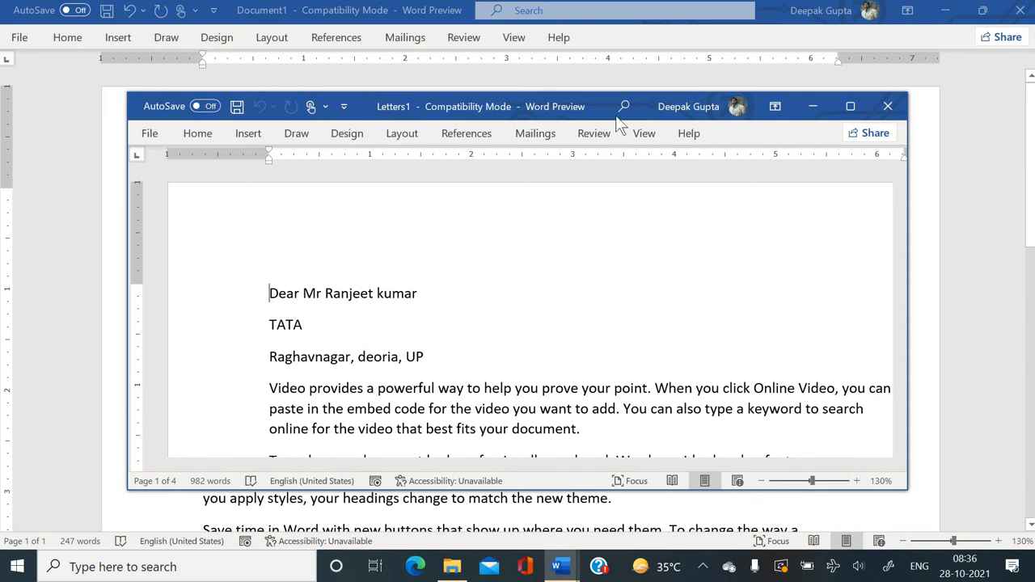
# Maximize Letters1, scroll through the merged letters, then close it without saving.
pyautogui.click(851, 107)
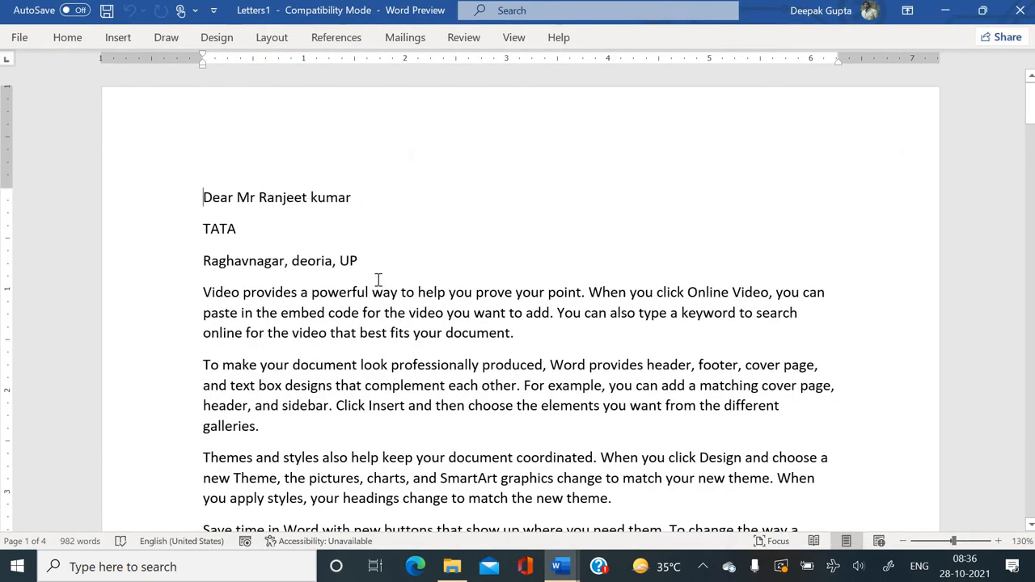
pyautogui.scroll(-15, 377, 280)
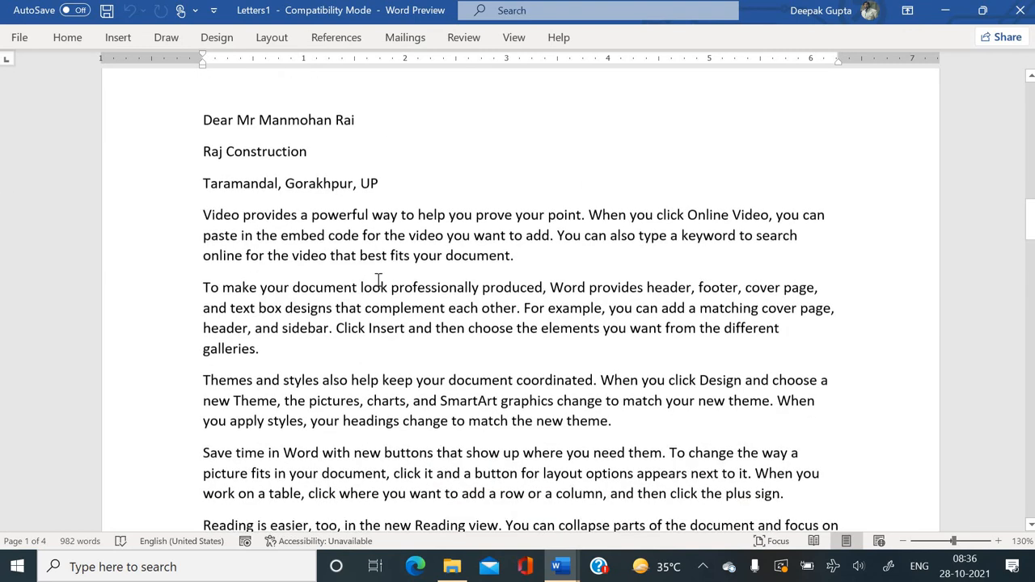
pyautogui.scroll(1, 377, 280)
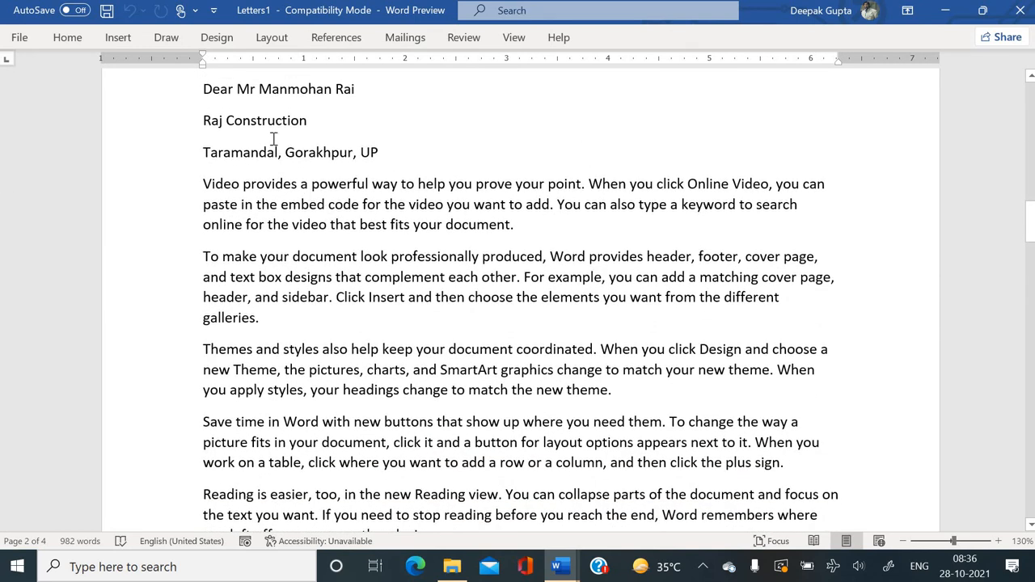
pyautogui.scroll(-1, 331, 194)
pyautogui.scroll(-7, 332, 194)
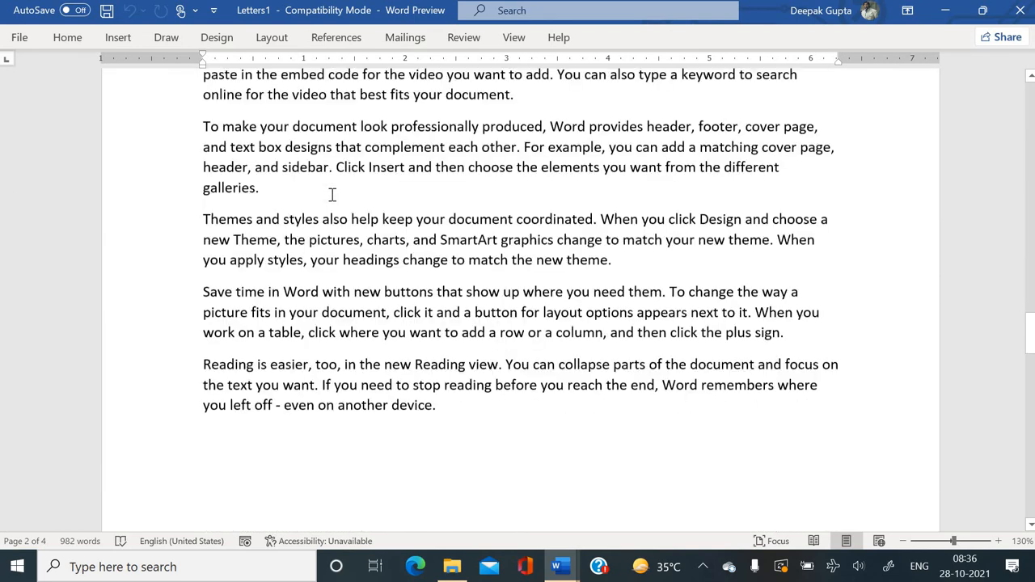
pyautogui.scroll(8, 331, 194)
pyautogui.scroll(-15, 332, 194)
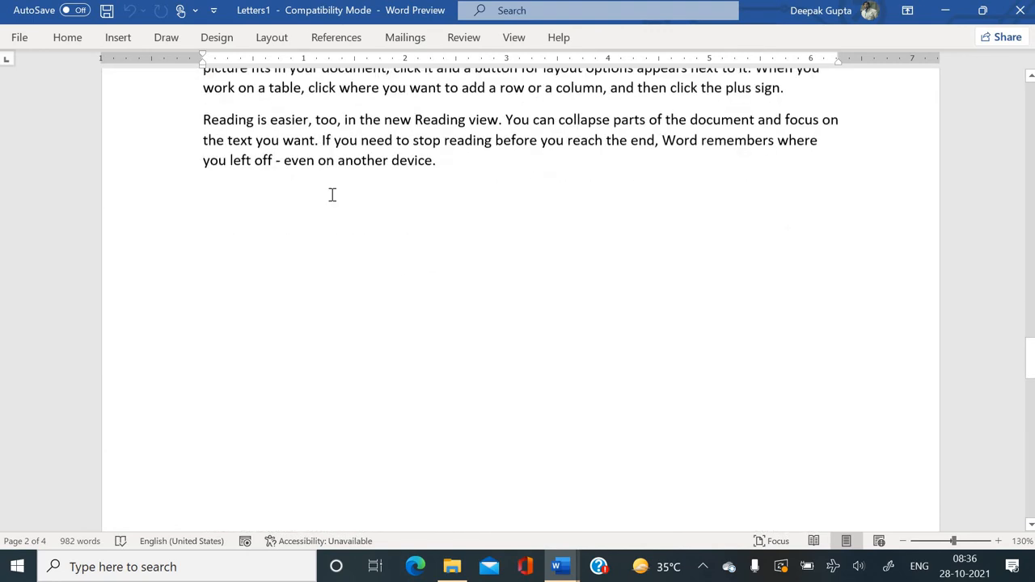
pyautogui.scroll(4, 567, 374)
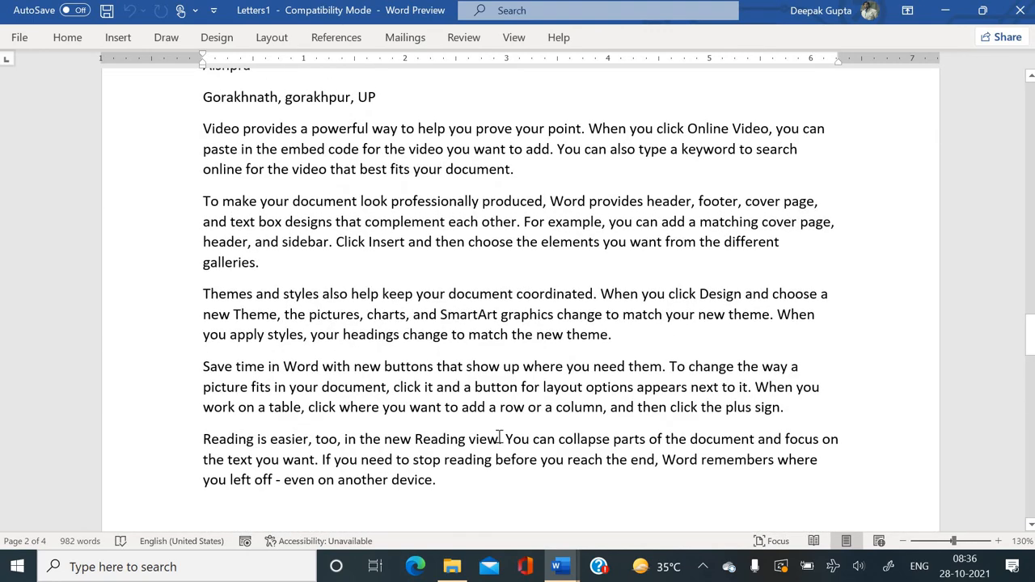
pyautogui.scroll(-7, 574, 377)
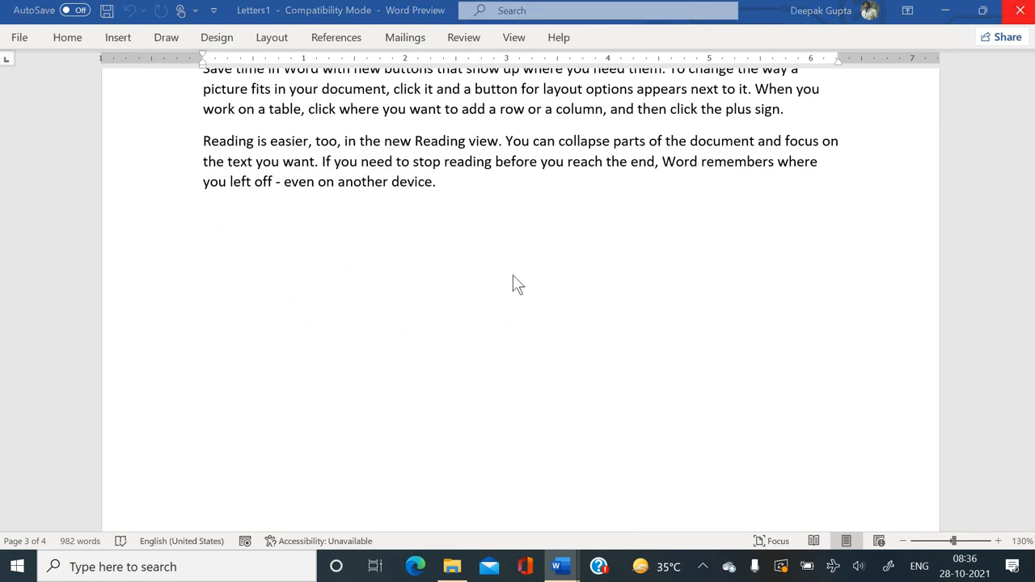
pyautogui.hotkey('alt', 'F4')
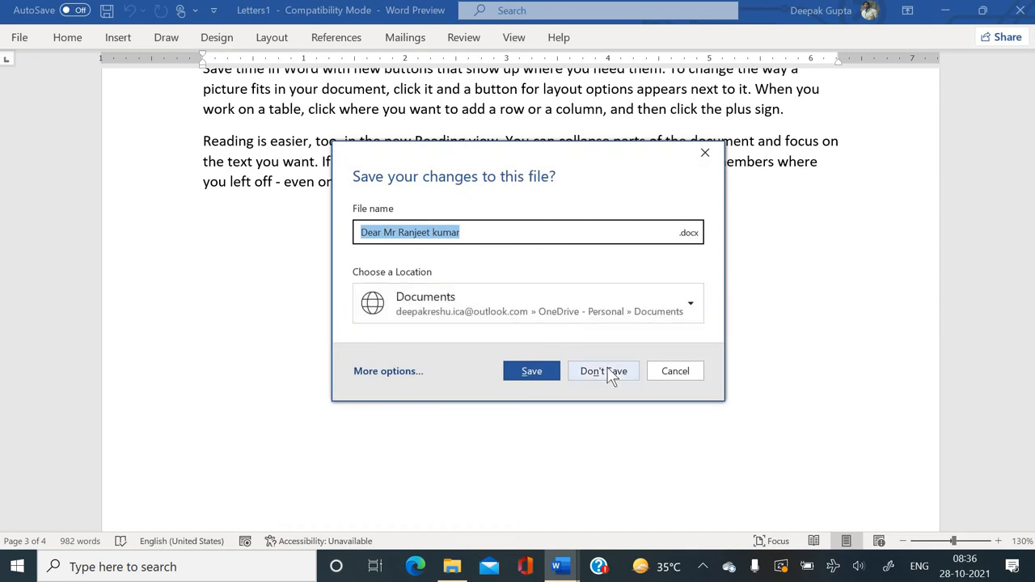
pyautogui.click(607, 368)
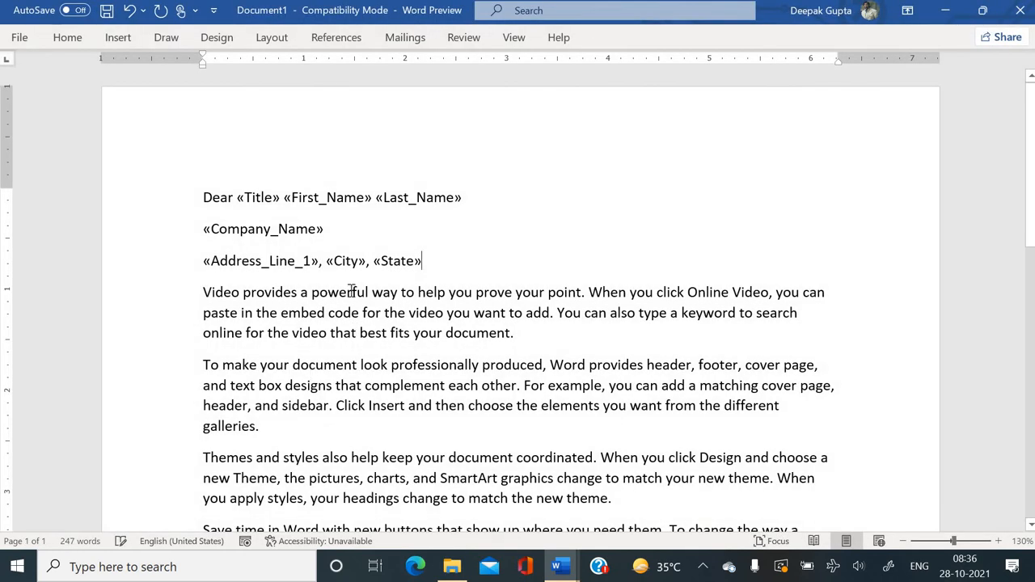
# End the letter with 'Regards', the sender's name and '(Manager)' on new lines.
pyautogui.scroll(-9, 352, 292)
pyautogui.scroll(2, 450, 199)
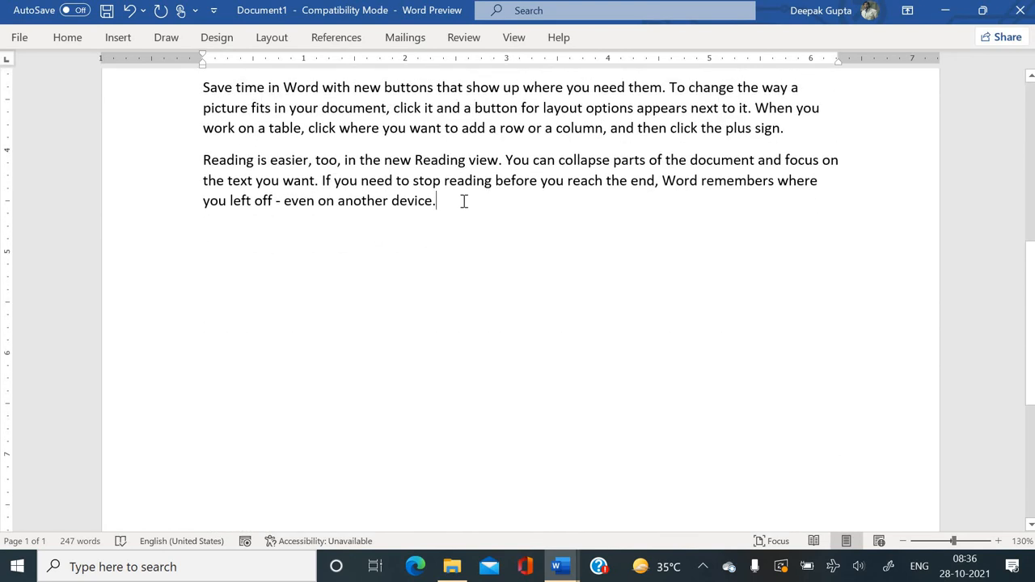
pyautogui.press('Return')
pyautogui.press('Return')
pyautogui.write('R')
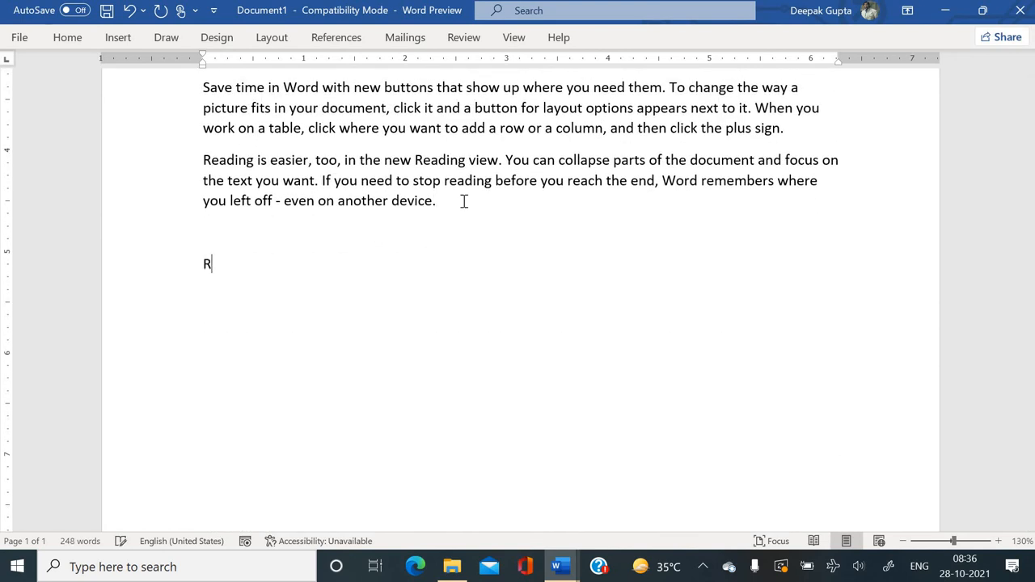
pyautogui.write('egards')
pyautogui.press('Return')
pyautogui.write('Manish')
pyautogui.press('BackSpace')
pyautogui.press('BackSpace')
pyautogui.press('BackSpace')
pyautogui.press('BackSpace')
pyautogui.press('BackSpace')
pyautogui.press('BackSpace')
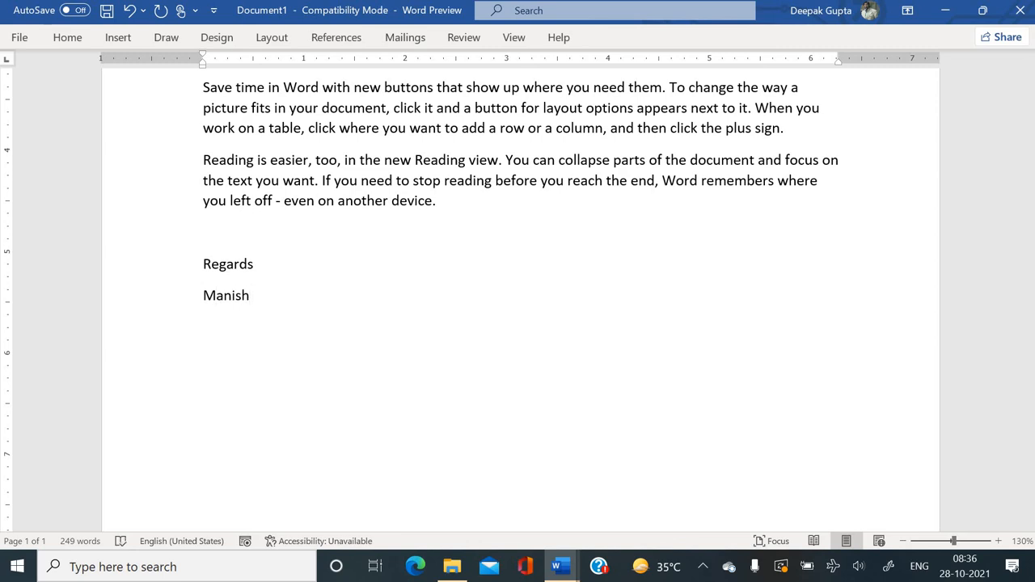
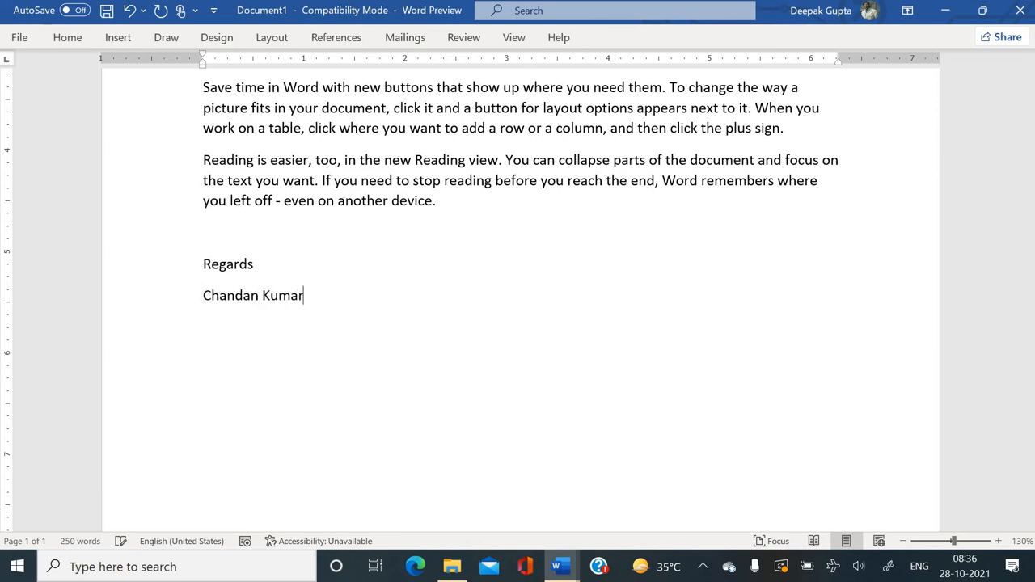
pyautogui.write('(Manager)')
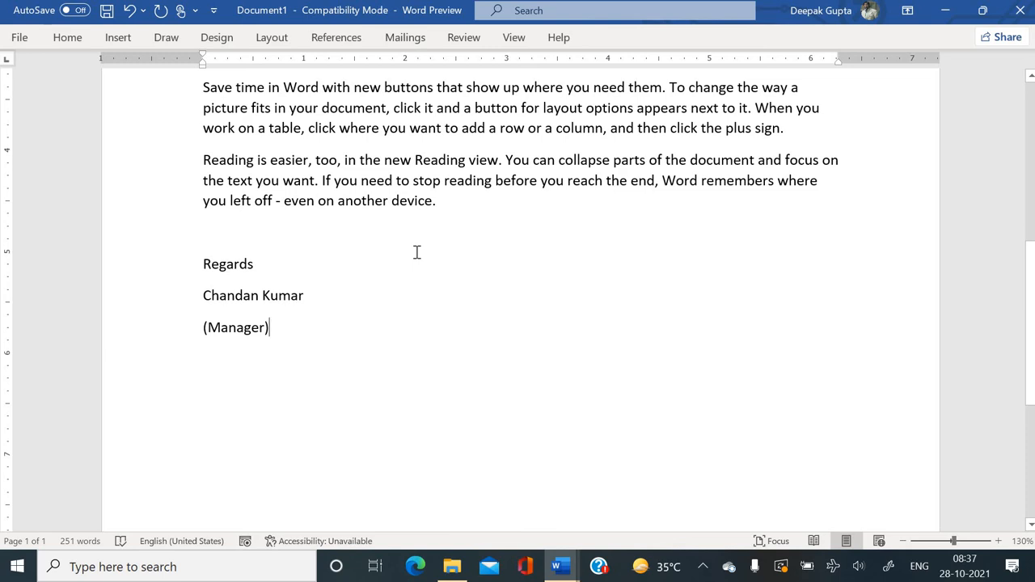
pyautogui.scroll(8, 417, 235)
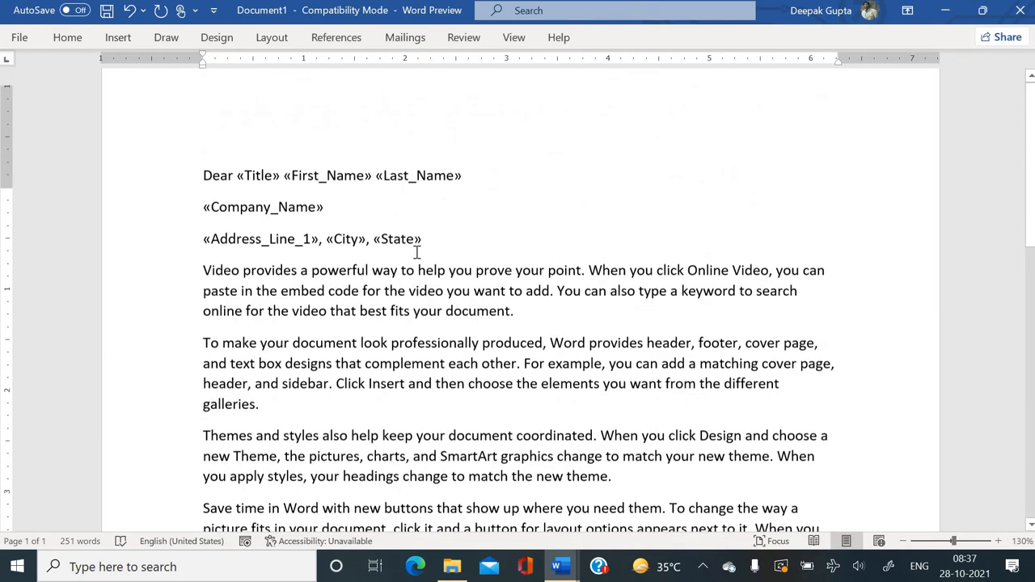
pyautogui.click(405, 38)
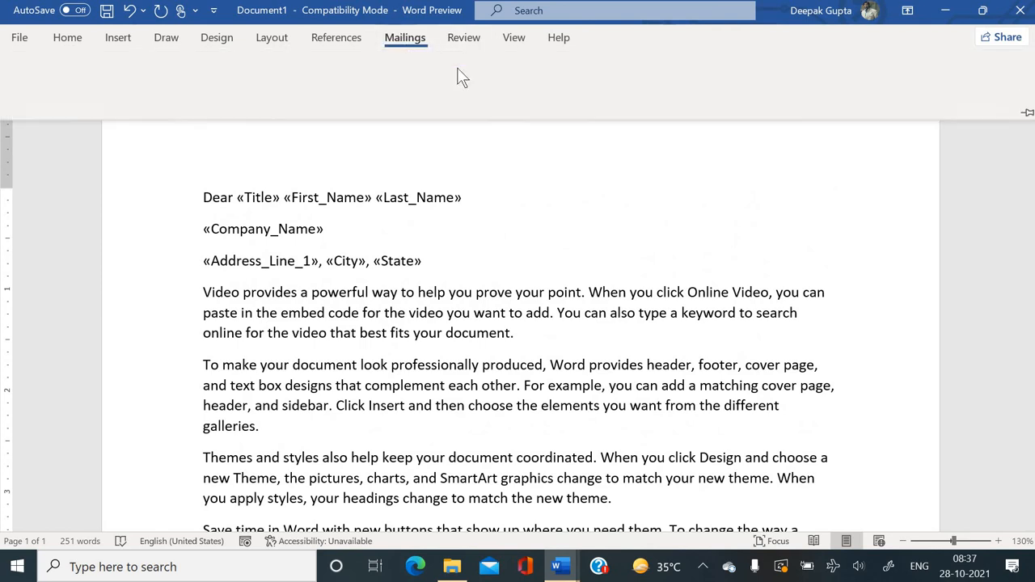
# Merge all recipients into individual editable letters in a new Letters2 document.
pyautogui.click(742, 95)
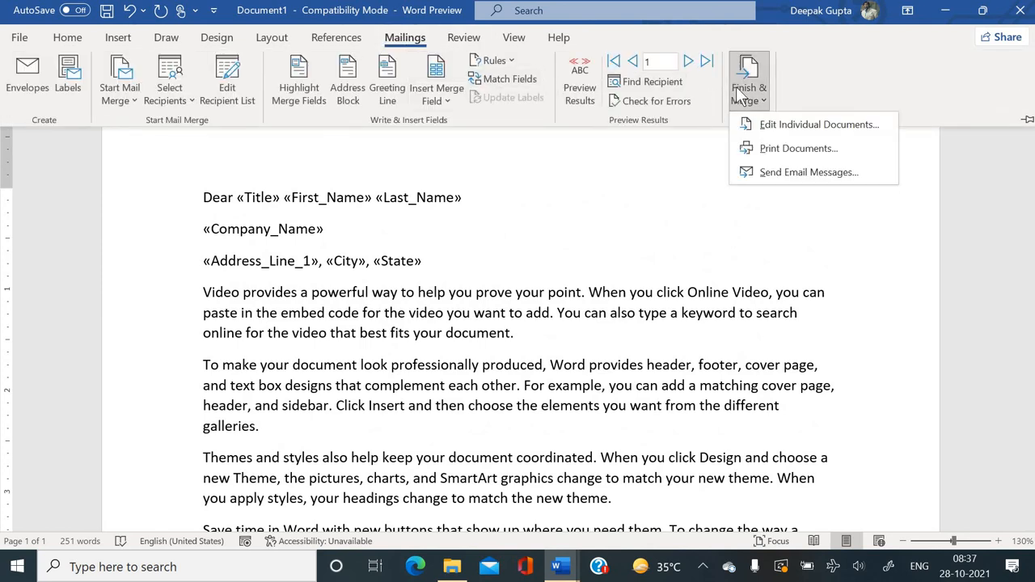
pyautogui.click(759, 125)
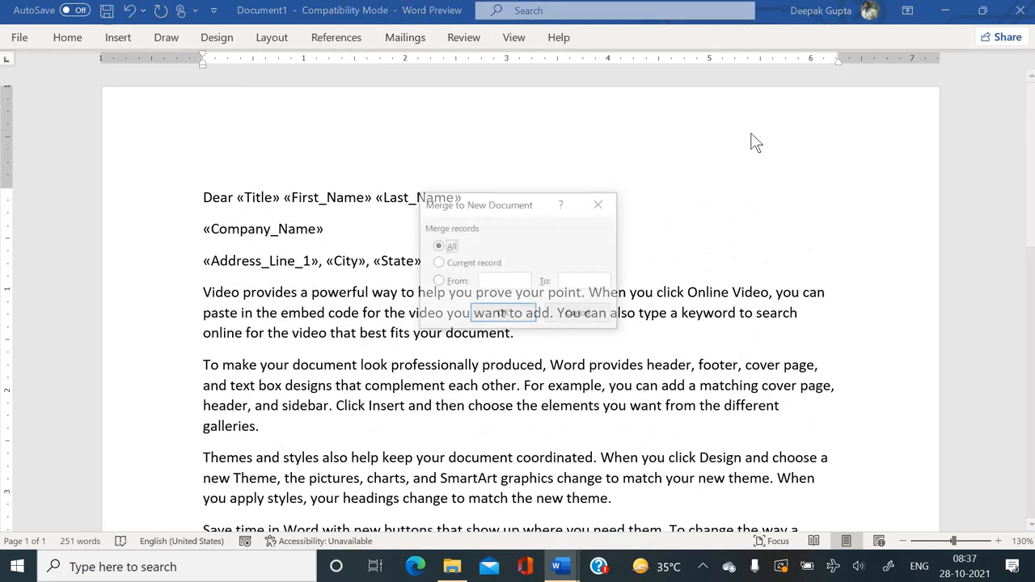
pyautogui.click(514, 313)
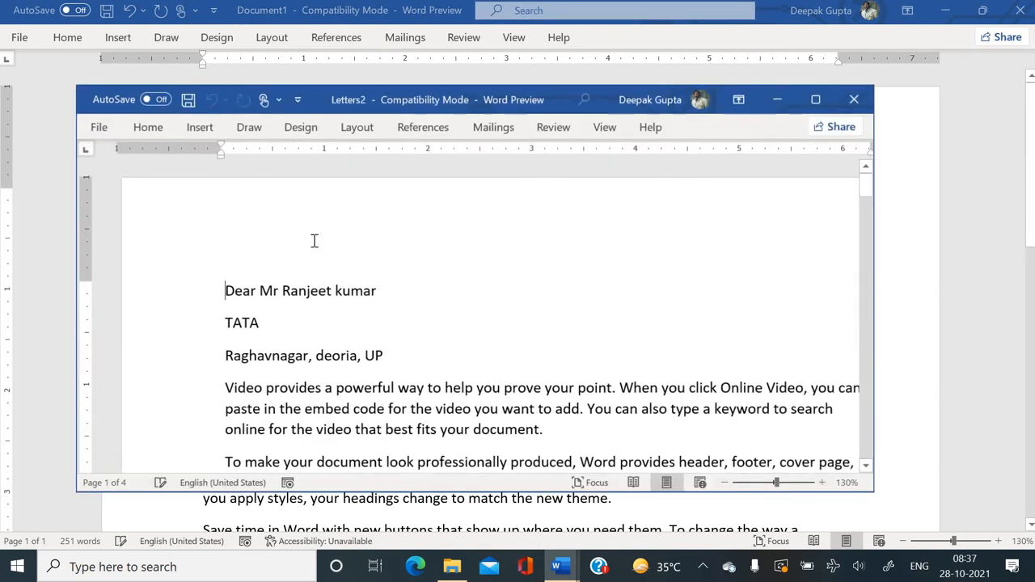
# Maximize Letters2, scroll through its letters, then close it without saving.
pyautogui.click(850, 106)
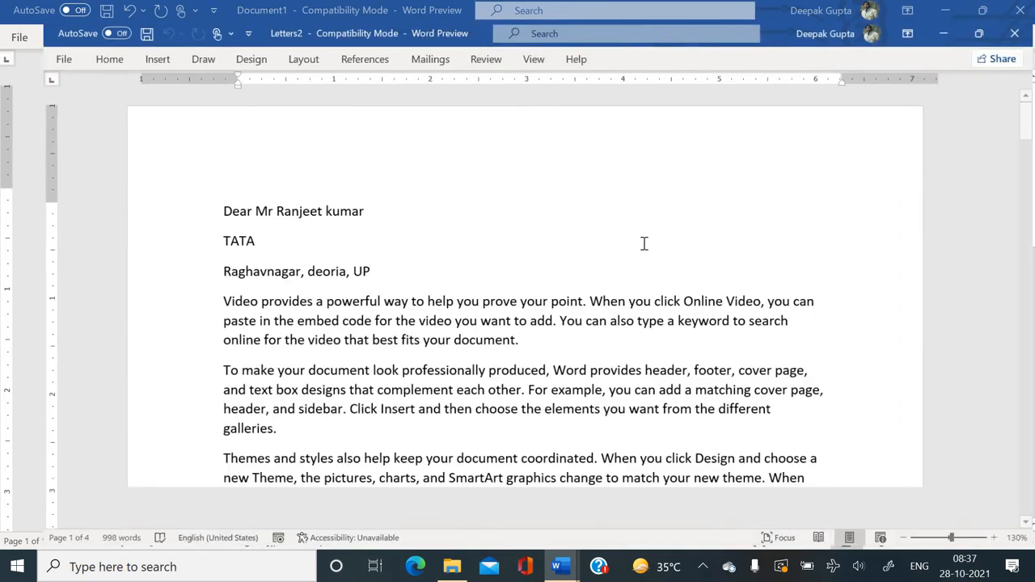
pyautogui.scroll(-10, 490, 329)
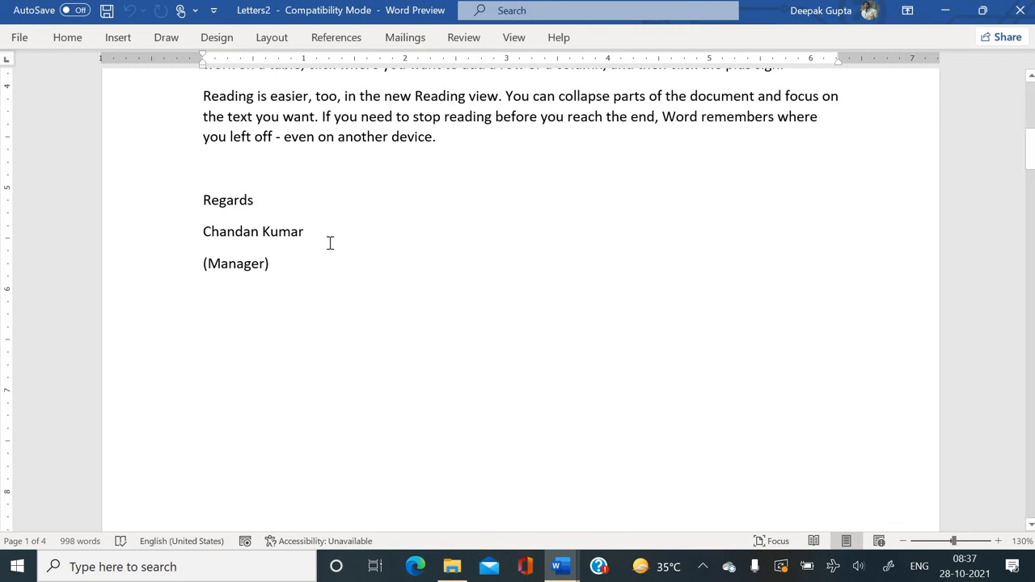
pyautogui.scroll(-15, 330, 242)
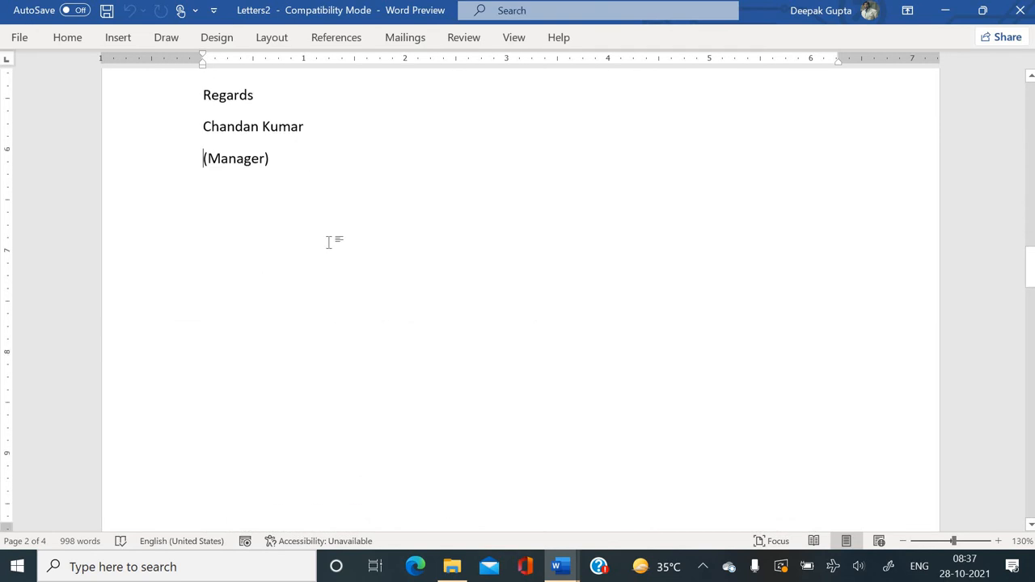
pyautogui.press('Down')
pyautogui.press('Down')
pyautogui.press('Down')
pyautogui.press('Down')
pyautogui.press('Down')
pyautogui.press('Down')
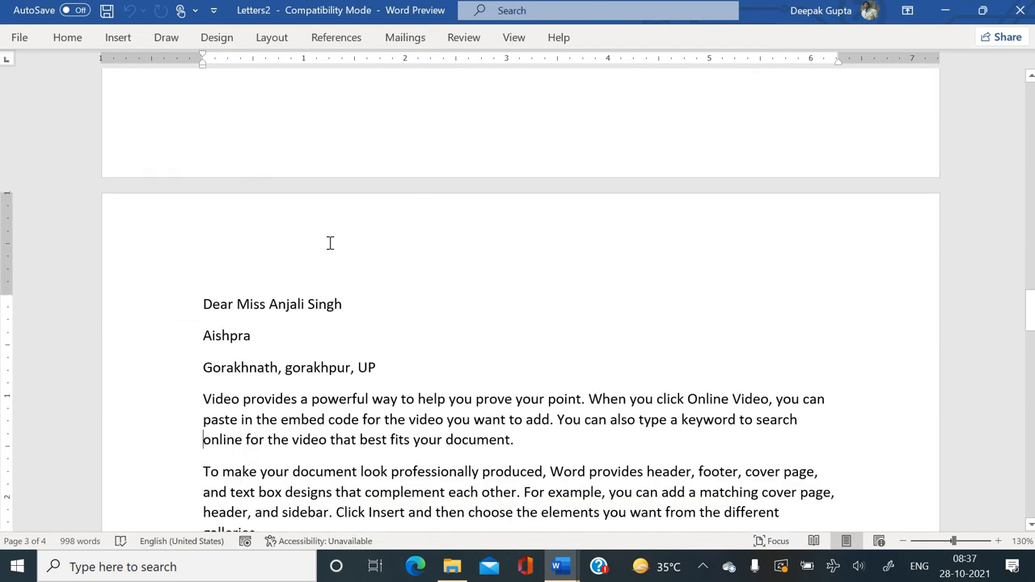
pyautogui.scroll(-6, 330, 243)
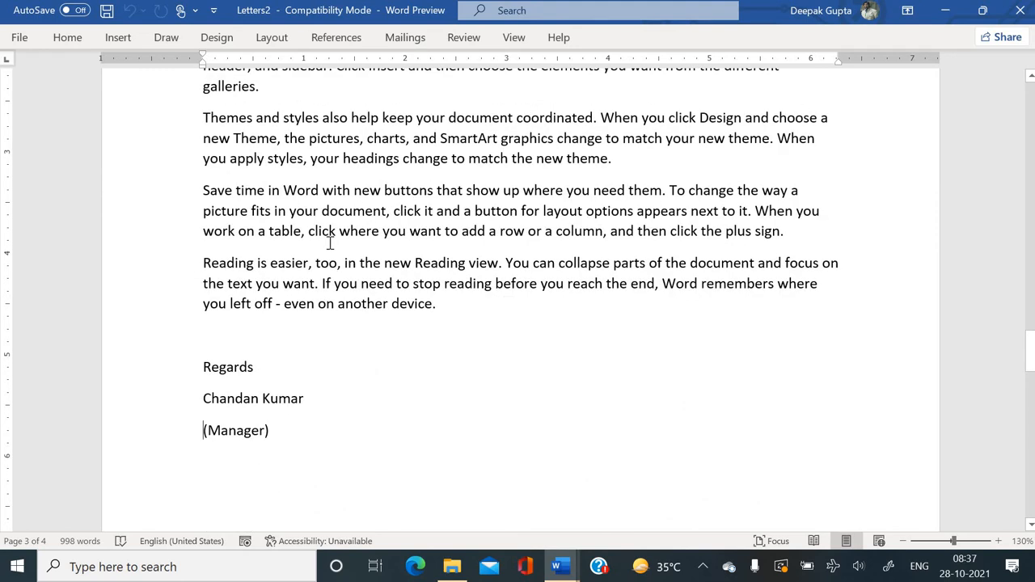
pyautogui.scroll(-5, 330, 243)
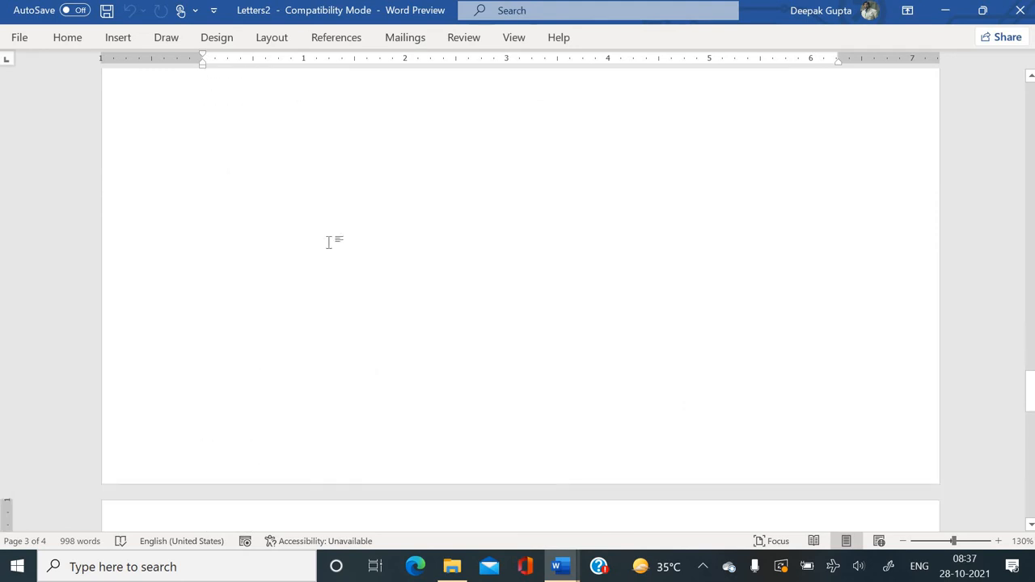
pyautogui.scroll(-11, 328, 242)
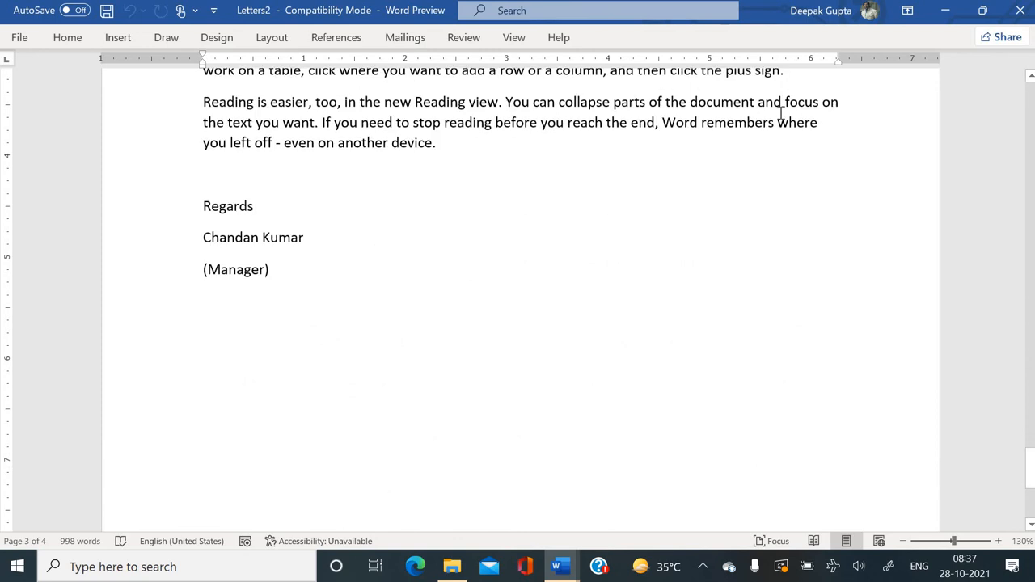
pyautogui.click(1019, 10)
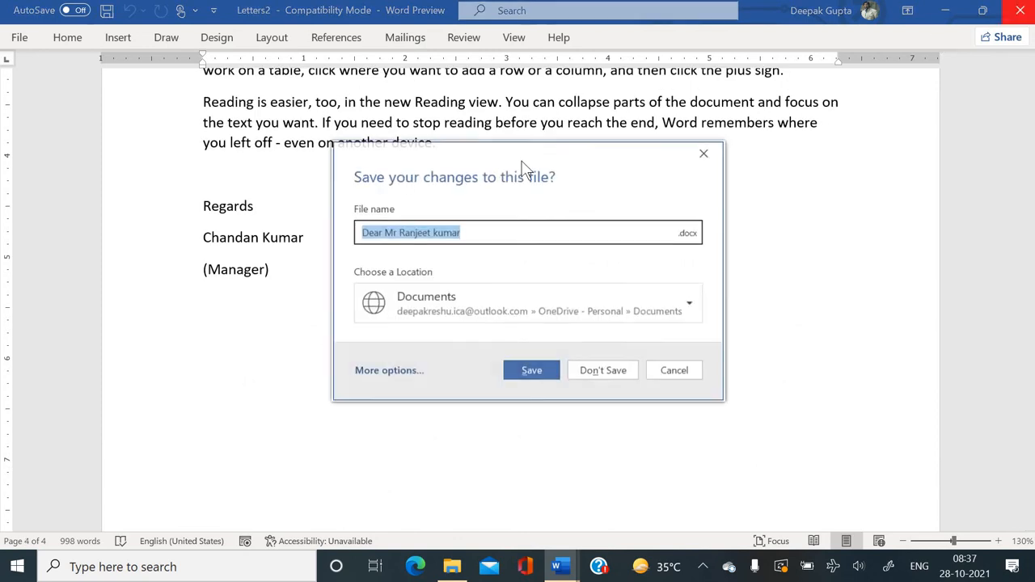
pyautogui.click(606, 378)
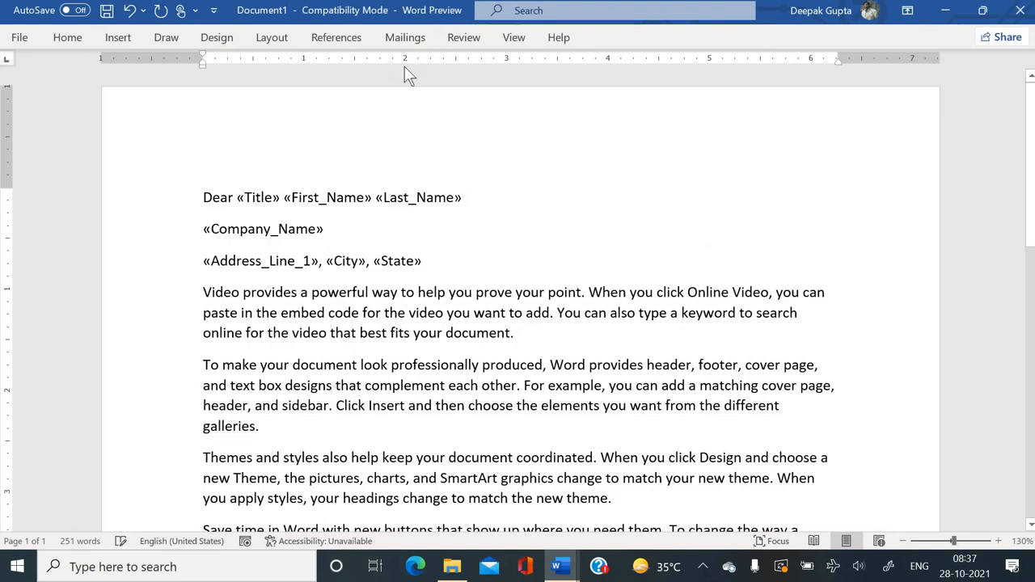
# Filter the Employee list.mdb recipients to City Gorakhpur and save the data source.
pyautogui.click(405, 38)
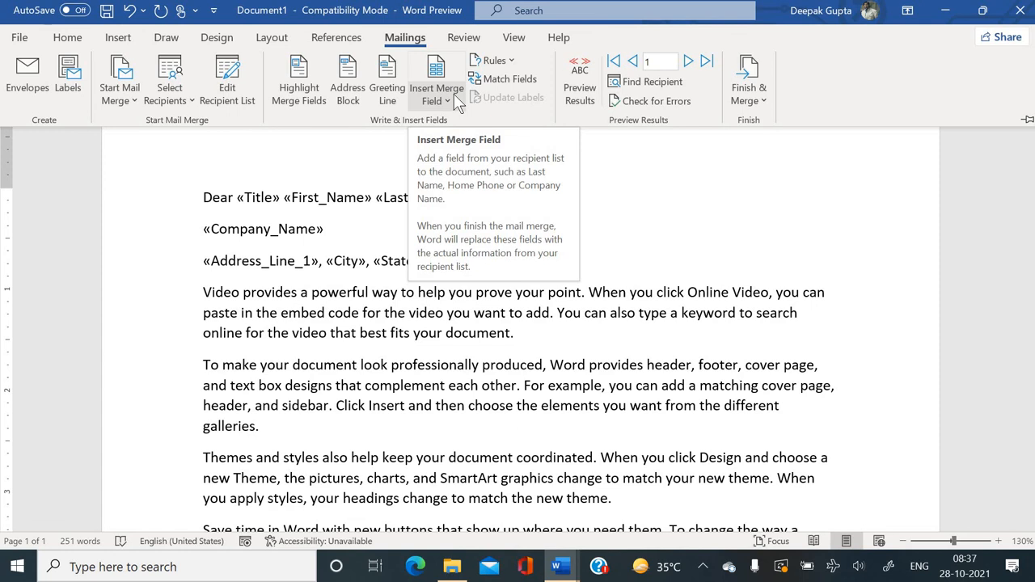
pyautogui.click(227, 94)
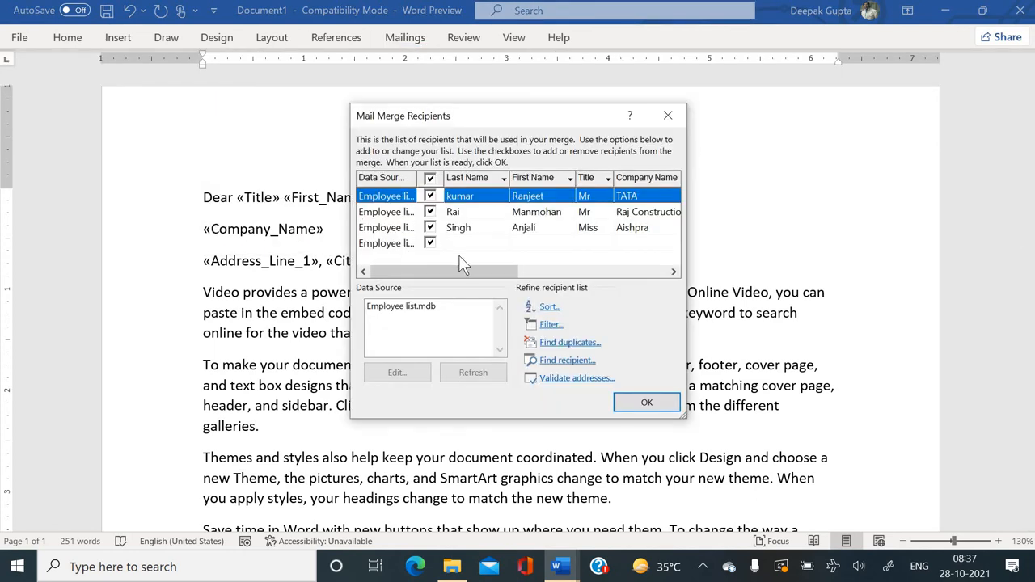
pyautogui.click(406, 309)
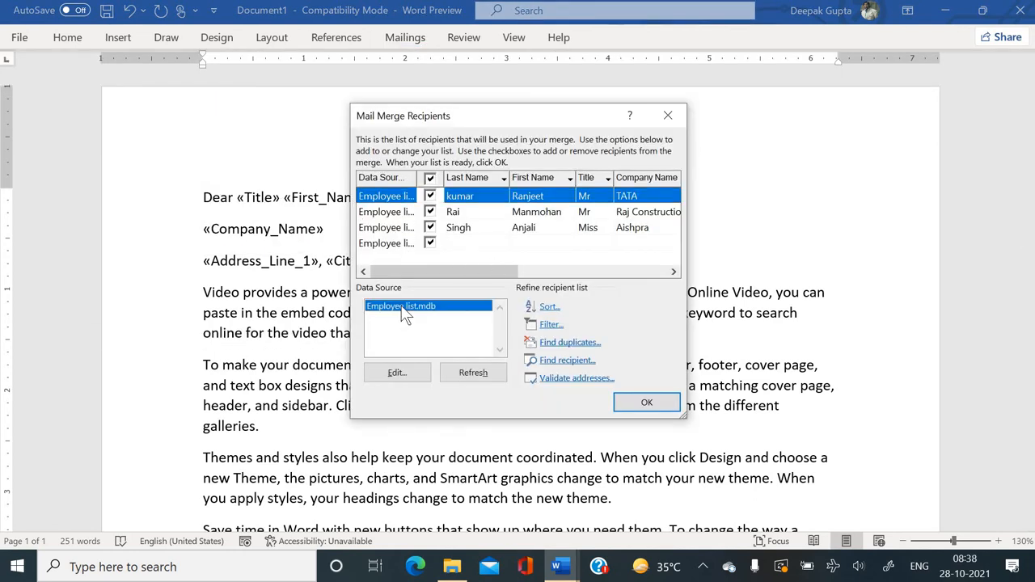
pyautogui.click(405, 374)
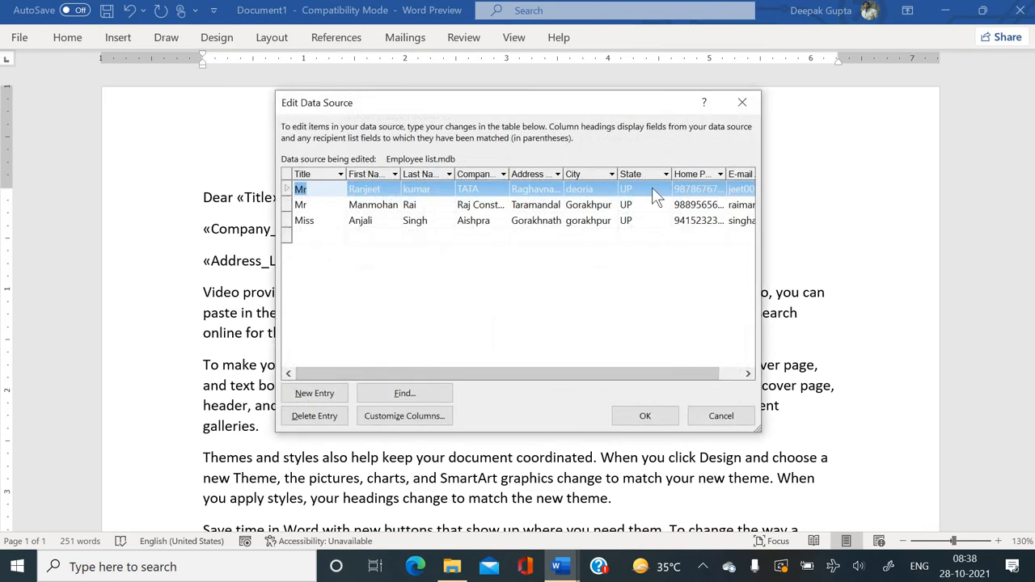
pyautogui.click(612, 176)
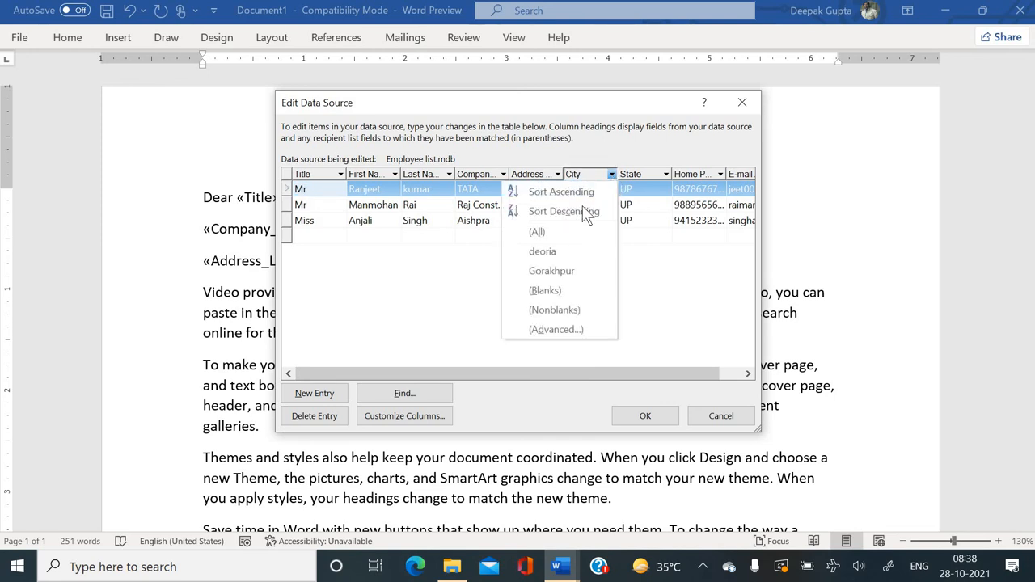
pyautogui.click(549, 269)
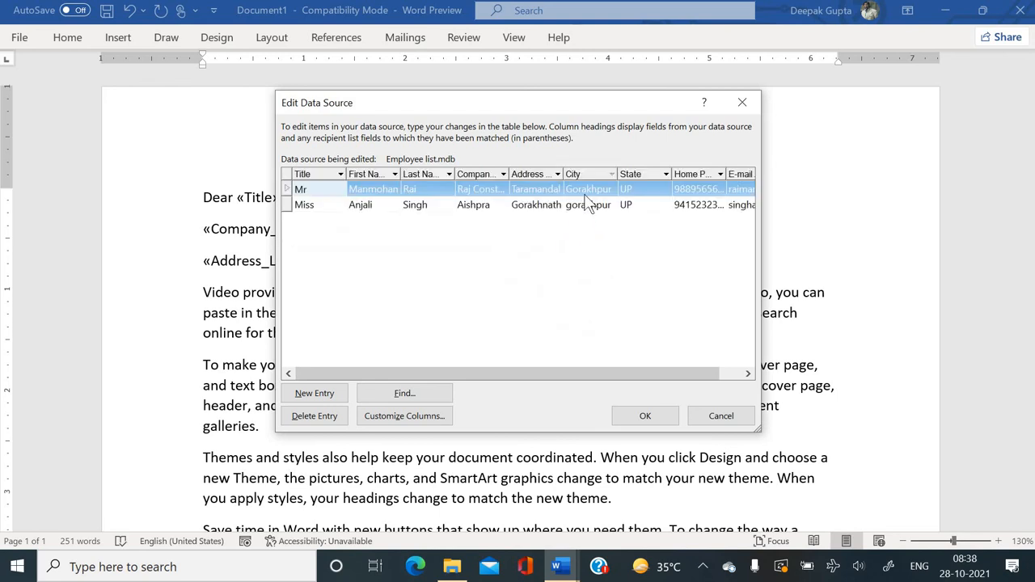
pyautogui.click(653, 416)
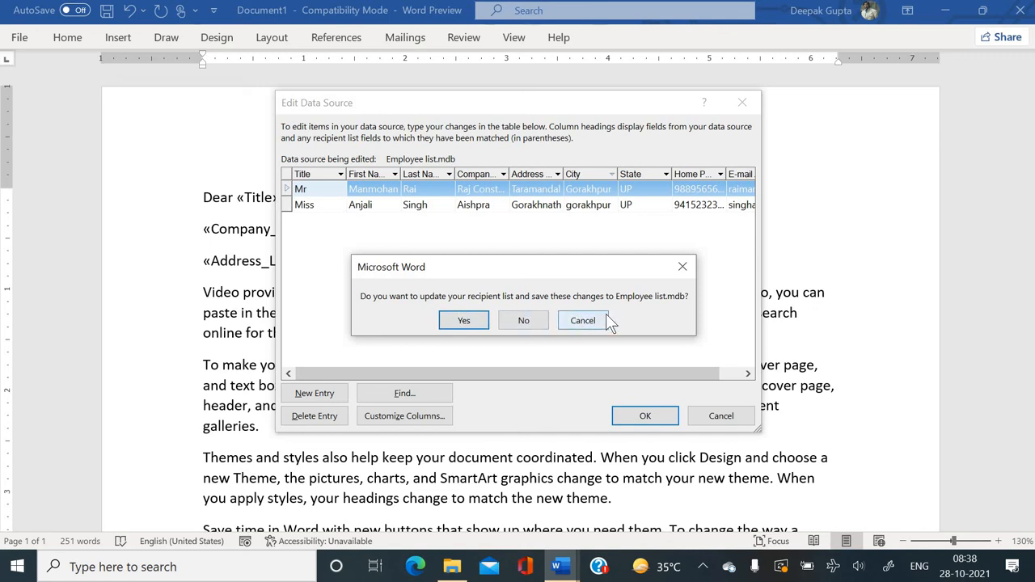
pyautogui.click(682, 267)
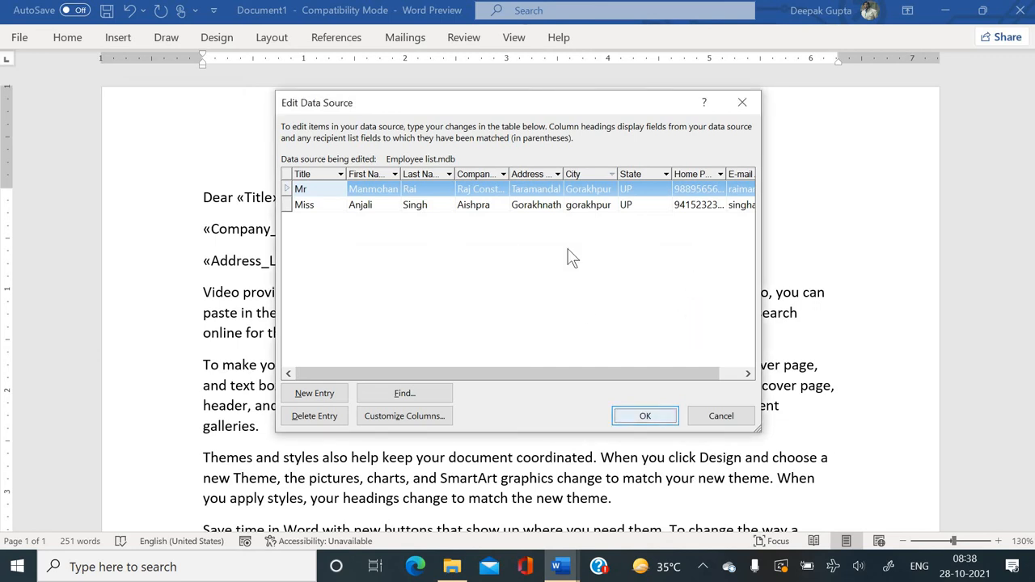
pyautogui.click(655, 423)
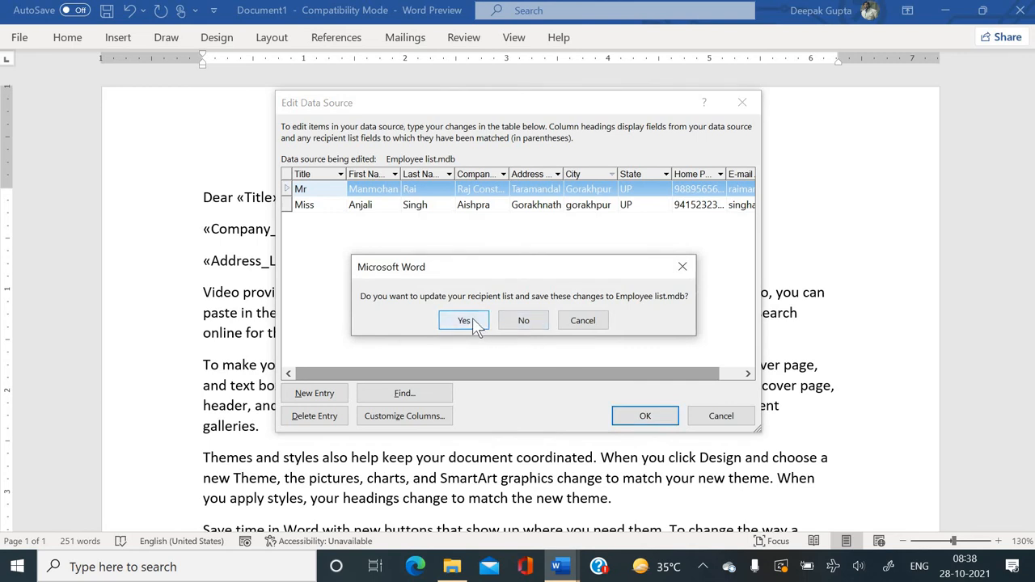
pyautogui.click(464, 321)
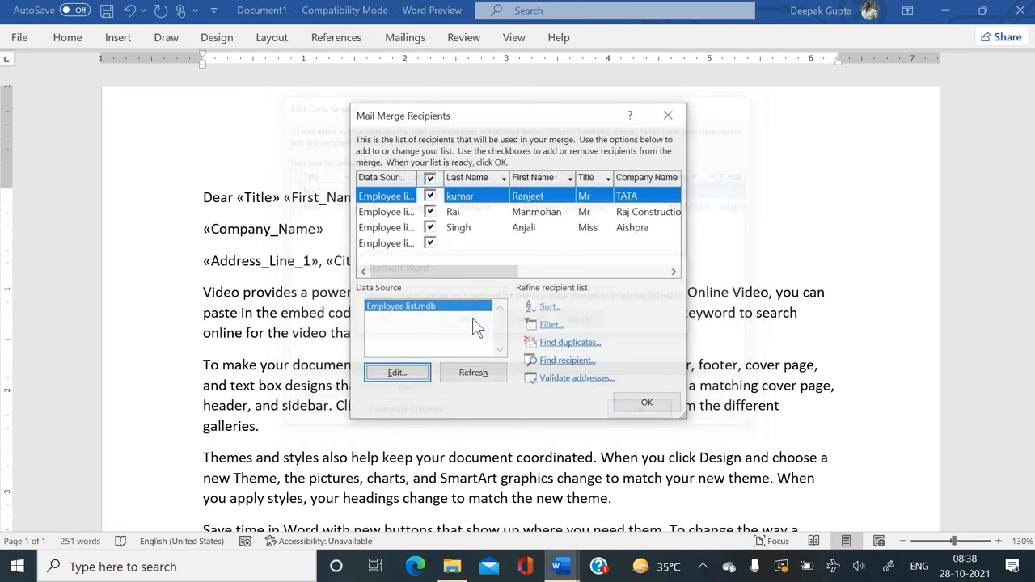
pyautogui.click(647, 404)
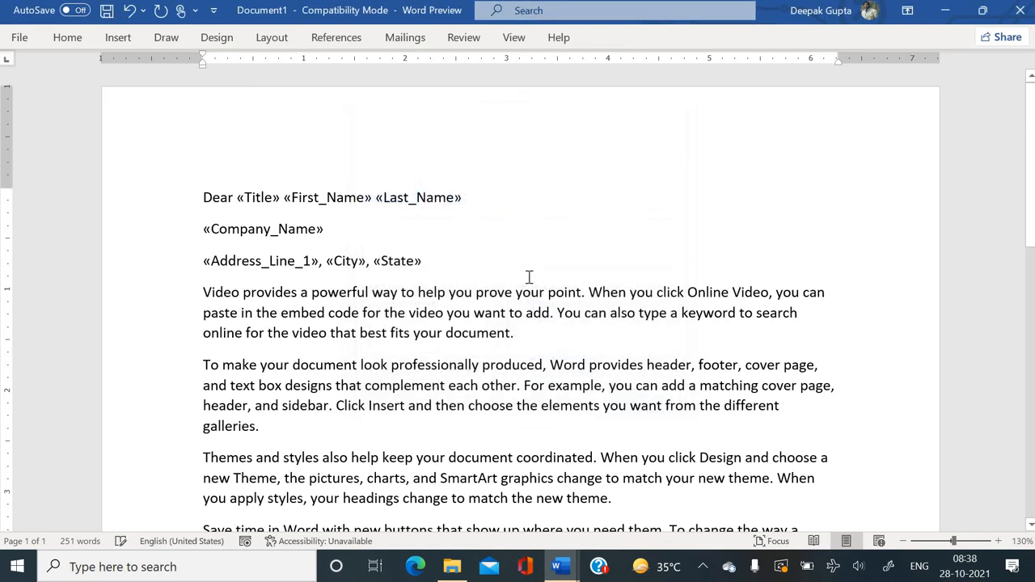
# Merge the filtered recipients into individual letters in a new Letters3 document.
pyautogui.click(405, 37)
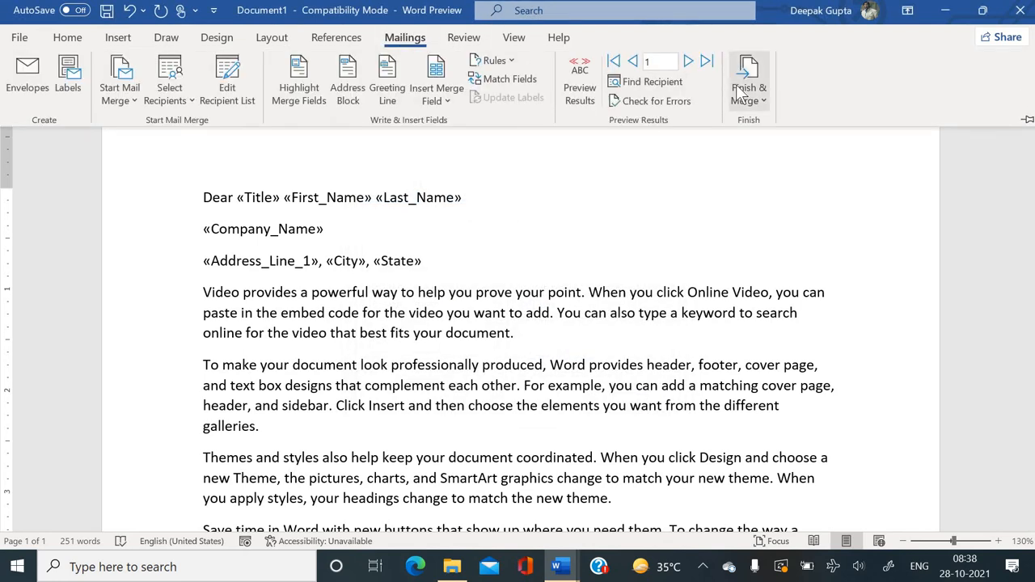
pyautogui.click(744, 93)
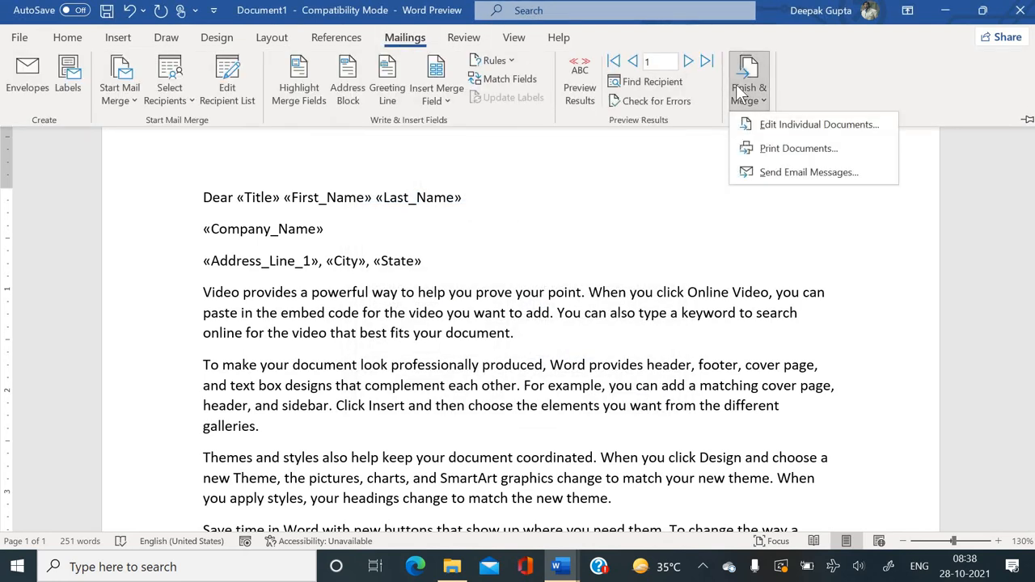
pyautogui.click(758, 127)
pyautogui.click(503, 314)
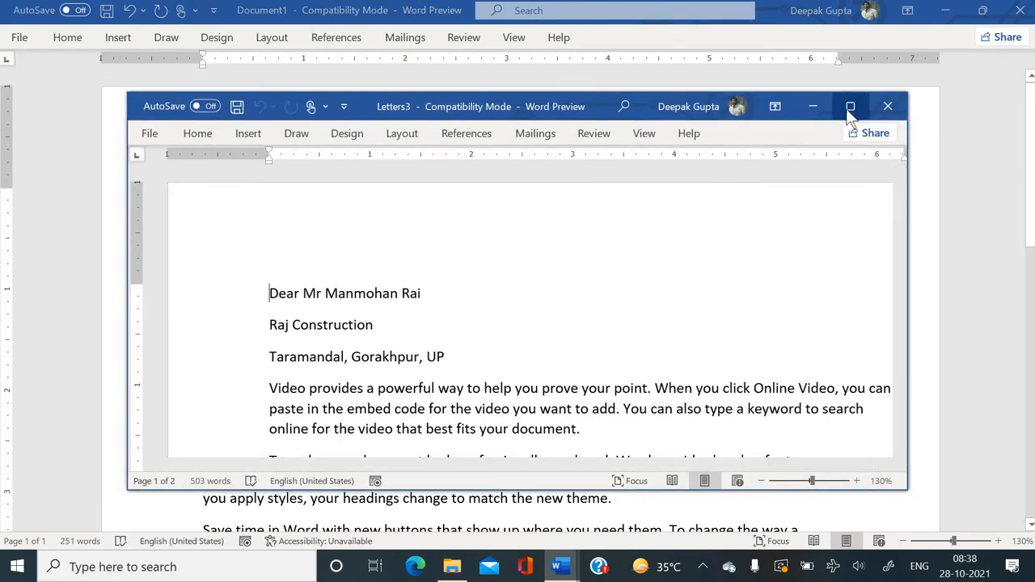
# Maximize Letters3, scroll through the letters, then close it without saving.
pyautogui.click(848, 107)
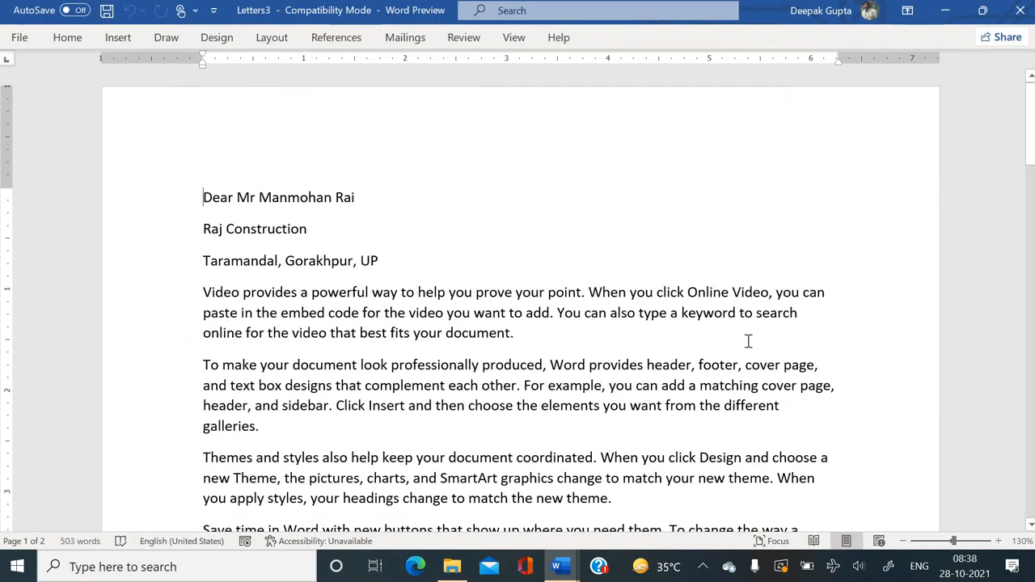
pyautogui.scroll(-20, 748, 342)
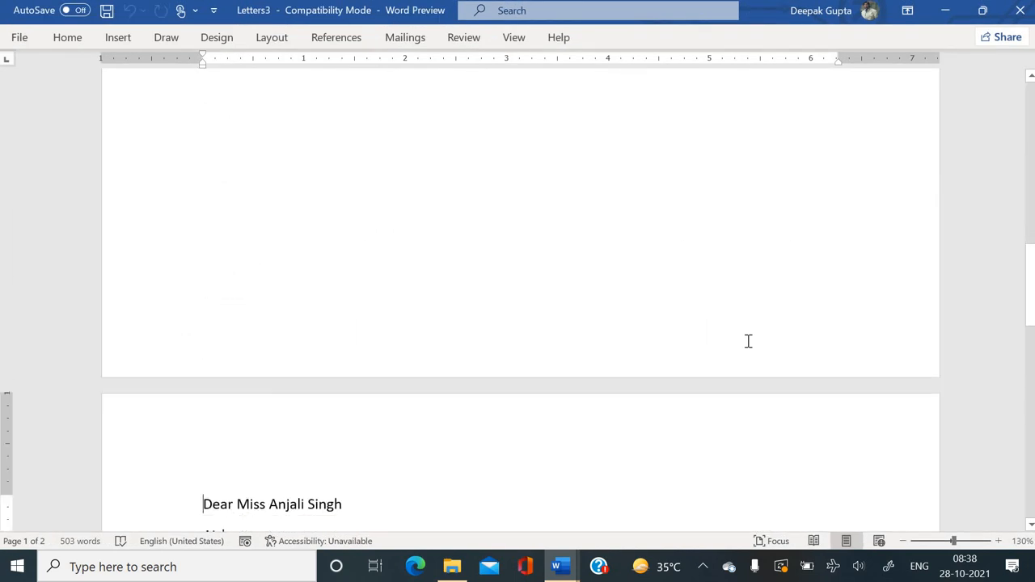
pyautogui.scroll(-10, 748, 341)
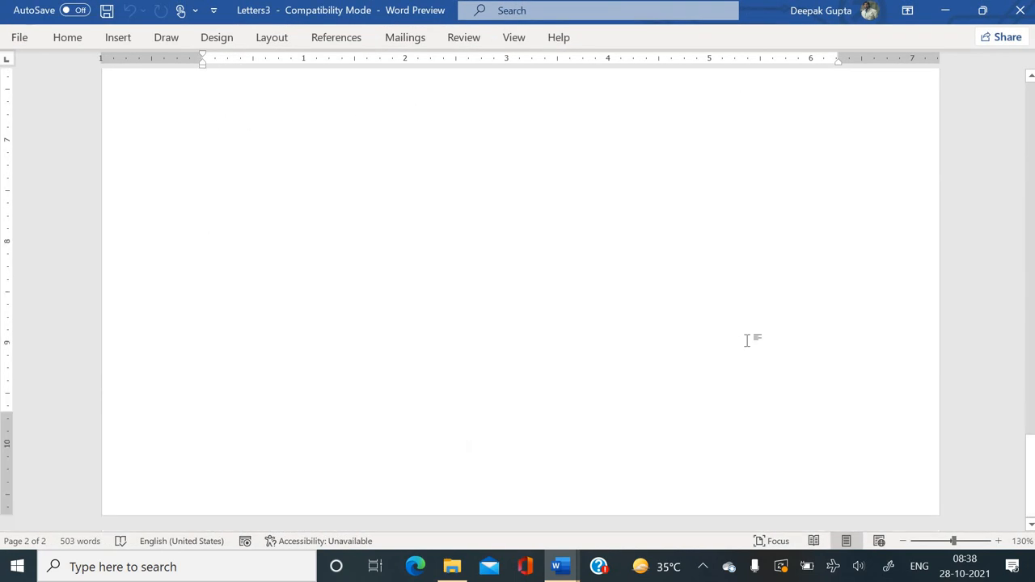
pyautogui.scroll(15, 748, 341)
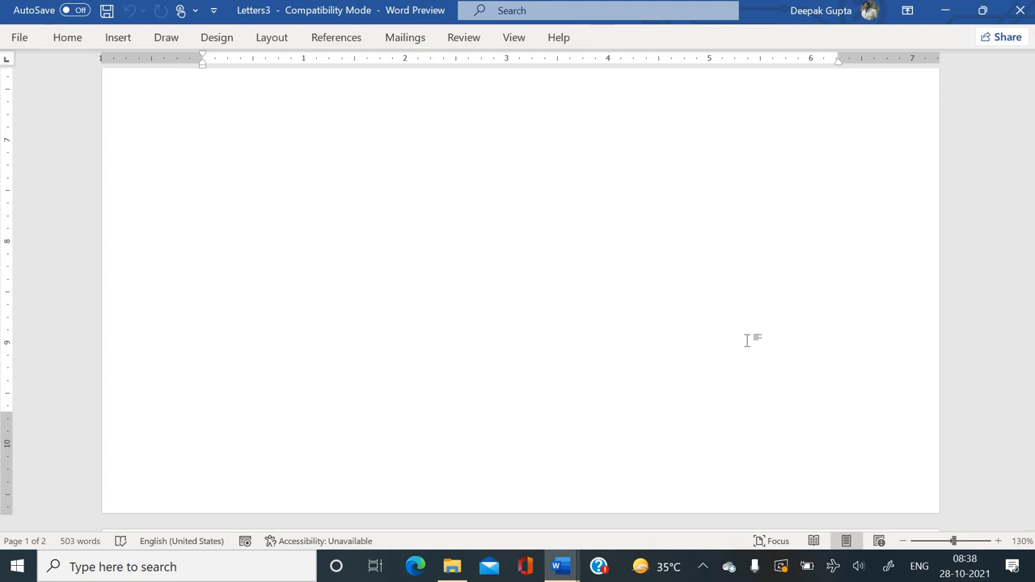
pyautogui.click(1020, 16)
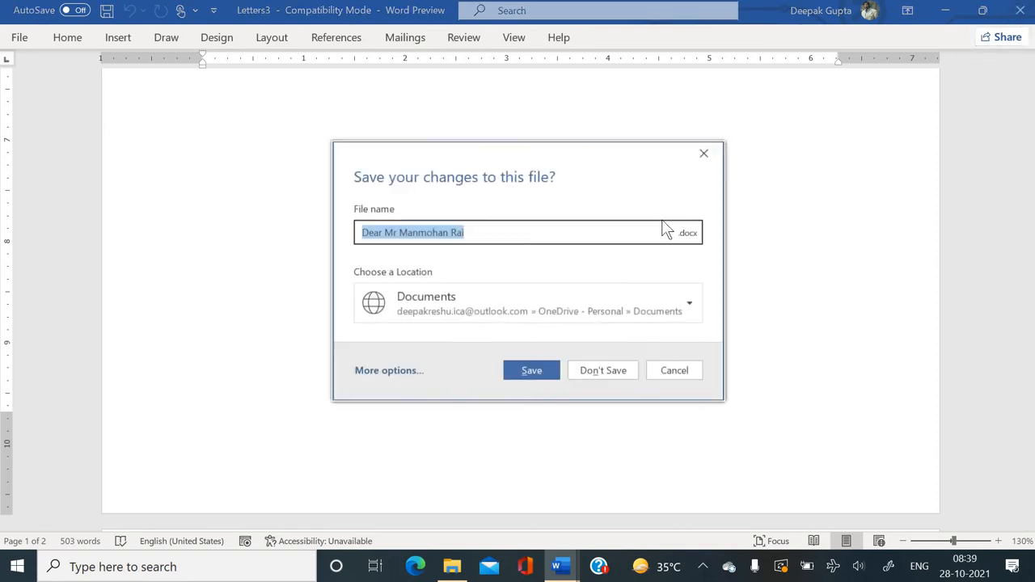
pyautogui.click(602, 370)
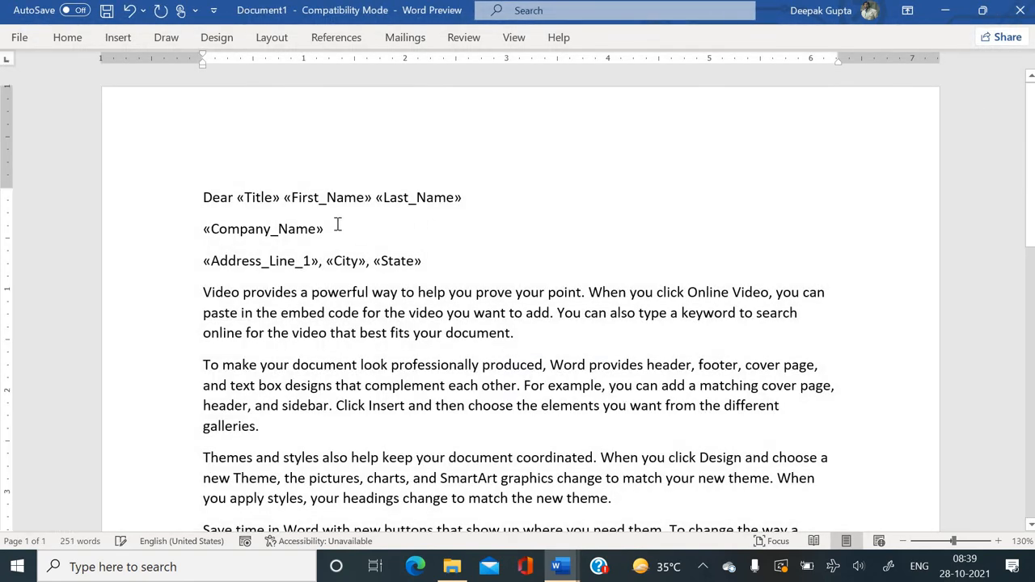
# Break the line after 'Dear' so «Title» «First_Name» «Last_Name» starts a new line.
pyautogui.click(326, 202)
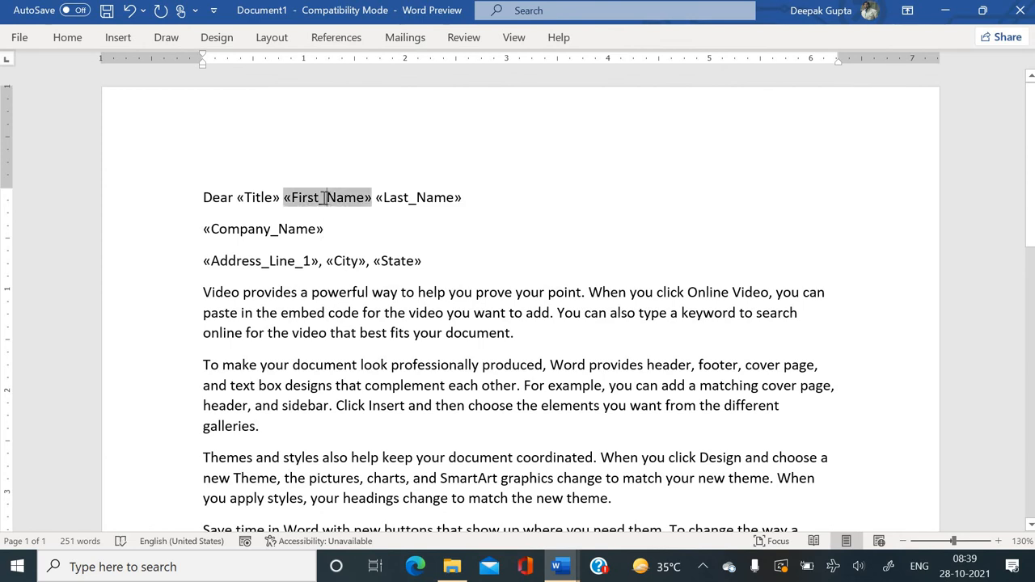
pyautogui.click(251, 202)
pyautogui.click(238, 205)
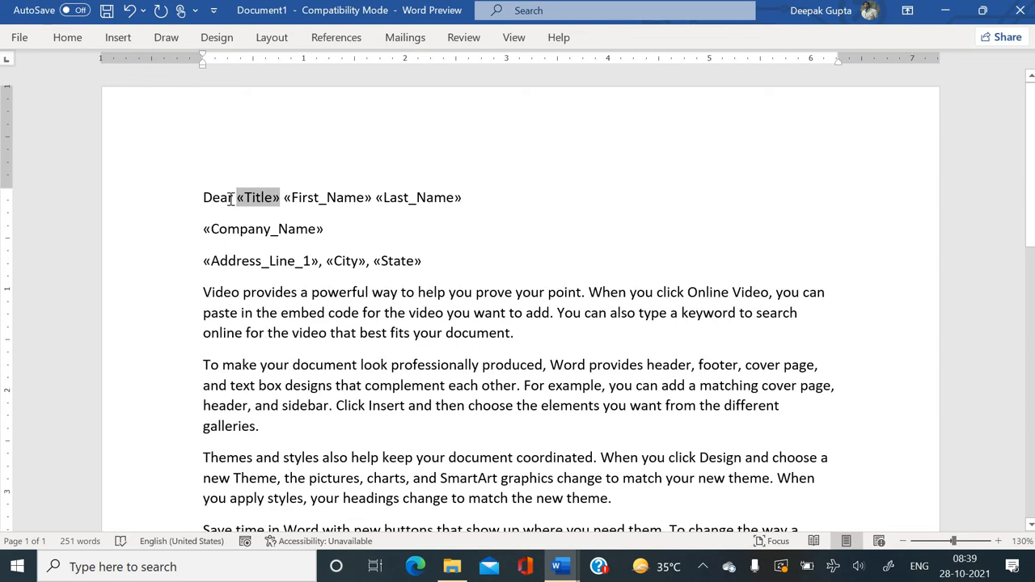
pyautogui.press('Left')
pyautogui.press('Return')
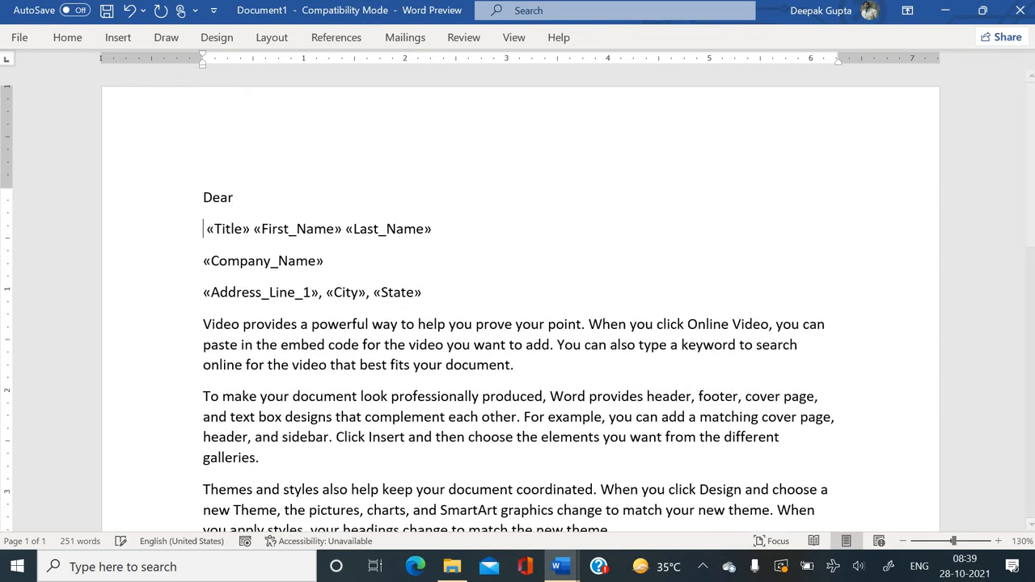
pyautogui.press('Right')
pyautogui.click(401, 40)
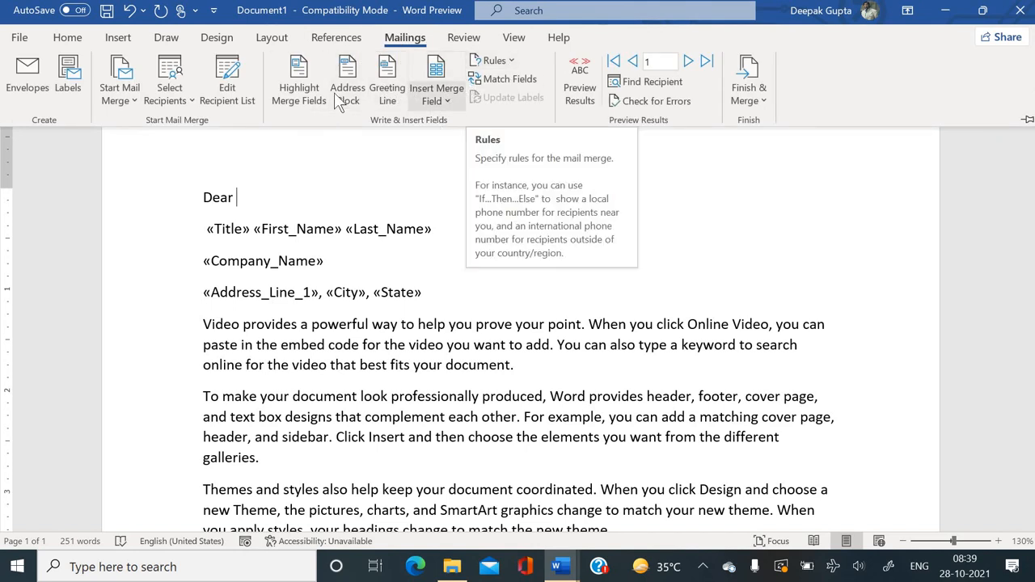
# Edit the Employee list.mdb data source from the recipient list and save the changes.
pyautogui.click(228, 90)
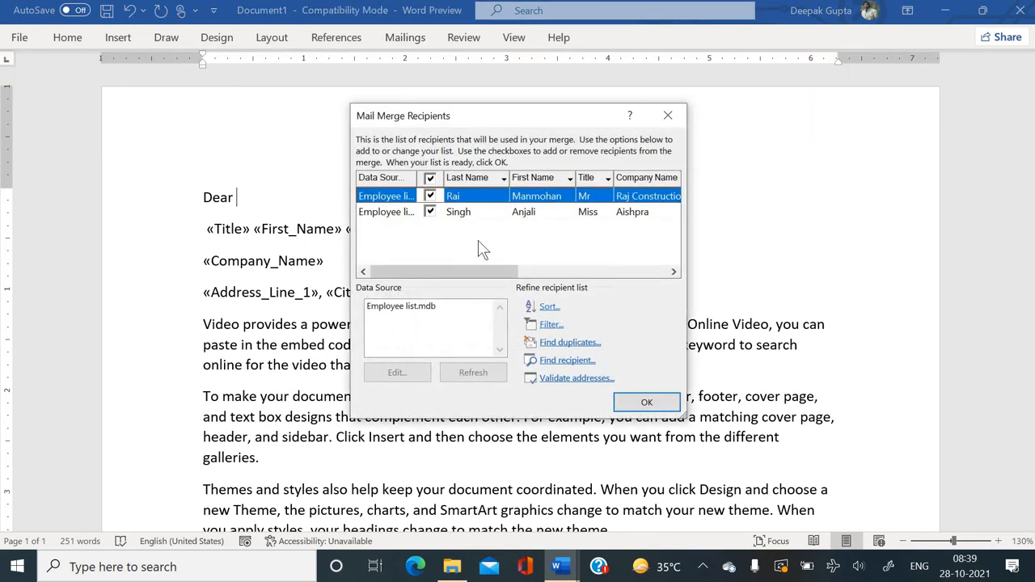
pyautogui.click(421, 306)
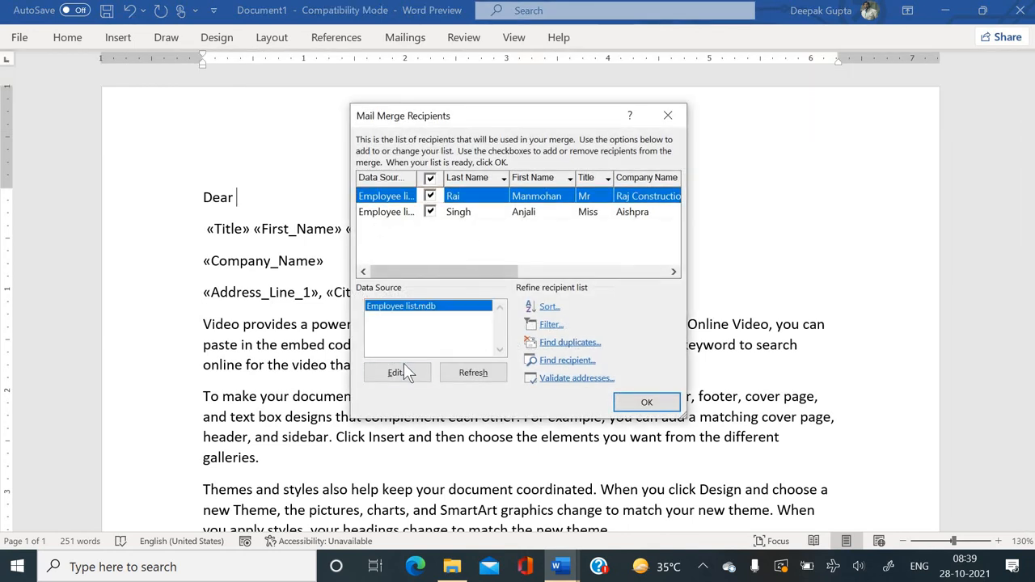
pyautogui.click(402, 369)
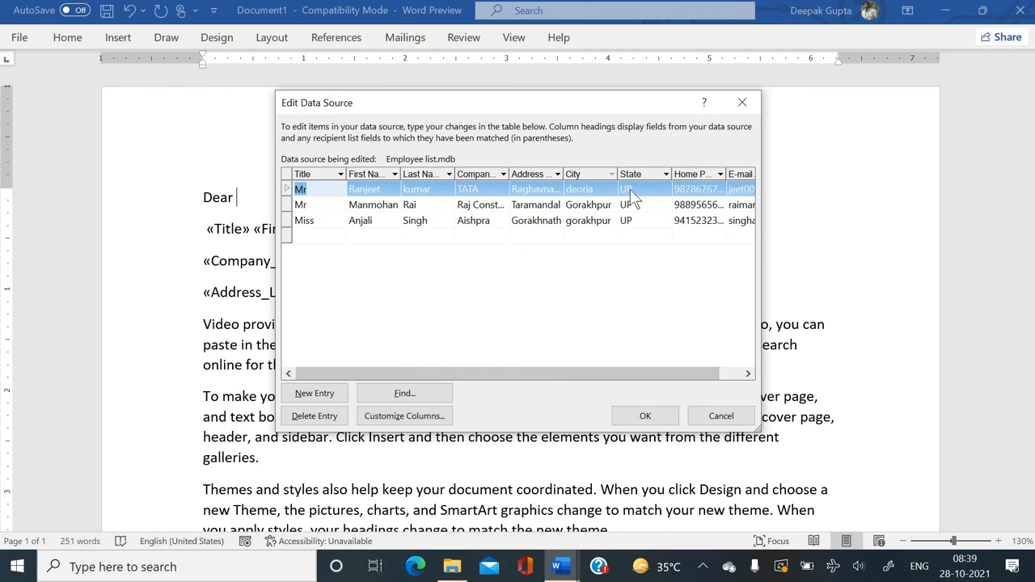
pyautogui.click(638, 412)
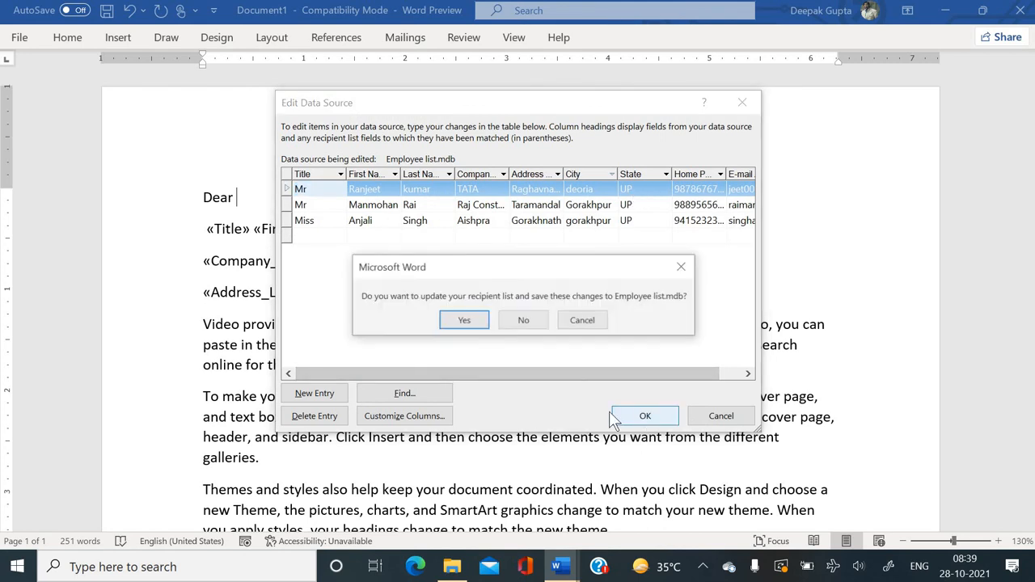
pyautogui.click(467, 321)
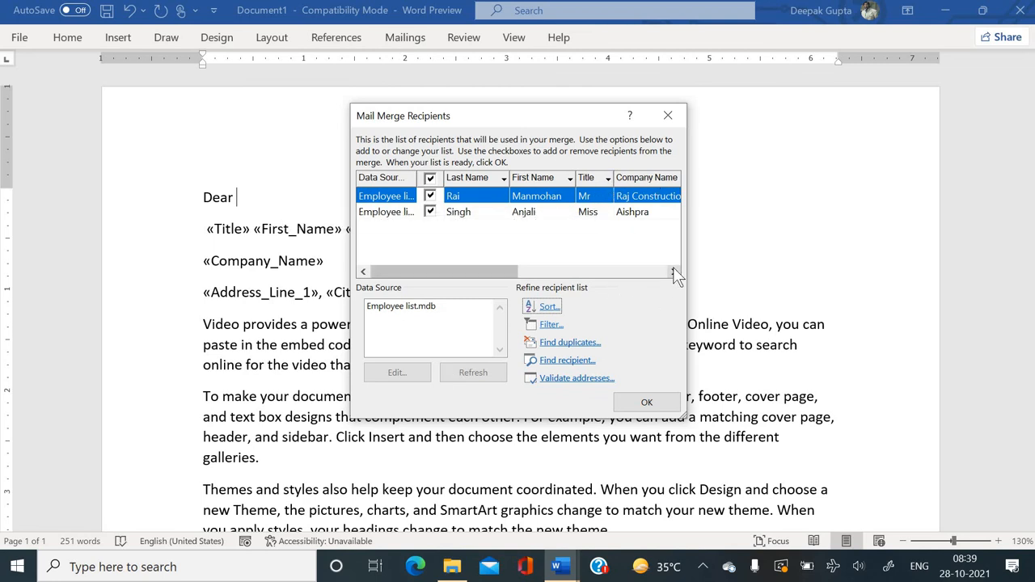
# Set the City filter back to (All) so all three employees are included.
pyautogui.moveTo(672, 271); pyautogui.dragTo(673, 271)
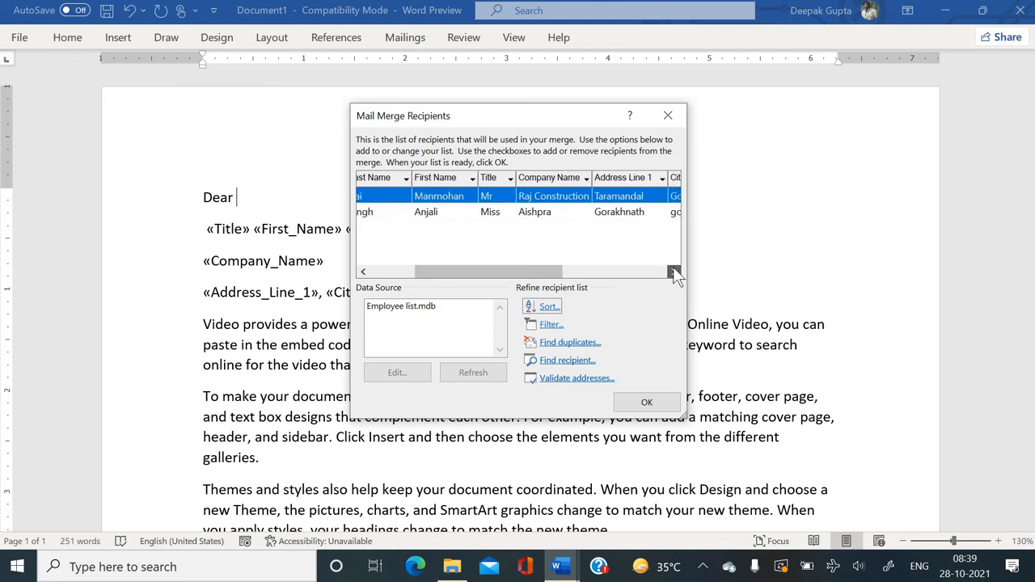
pyautogui.click(518, 273)
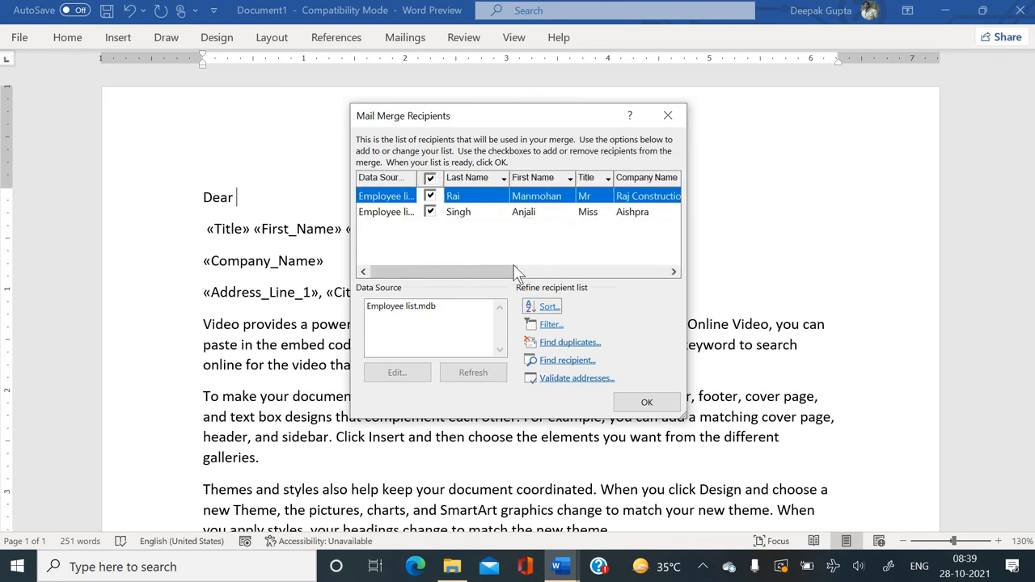
pyautogui.moveTo(508, 271); pyautogui.dragTo(647, 272)
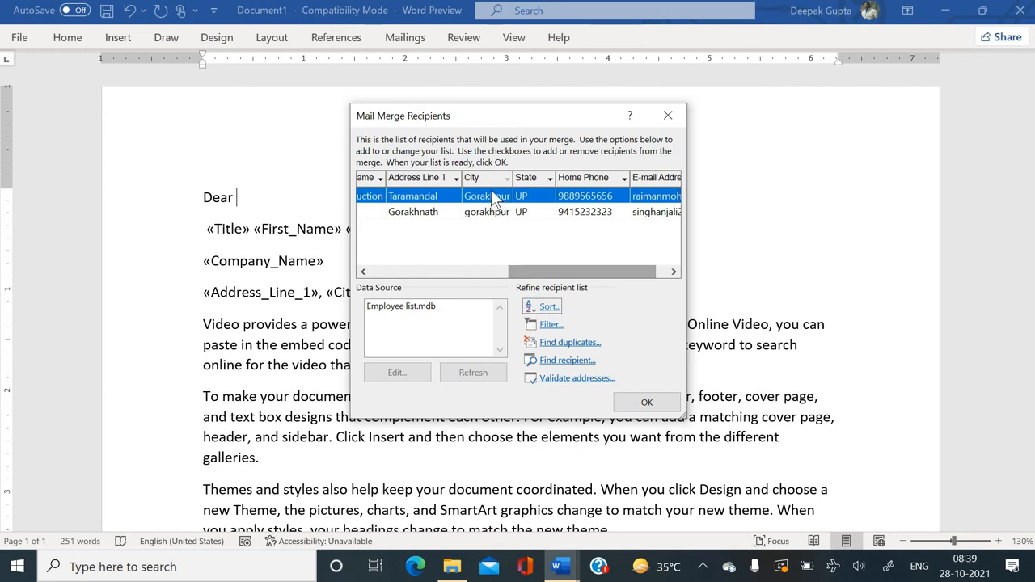
pyautogui.click(507, 178)
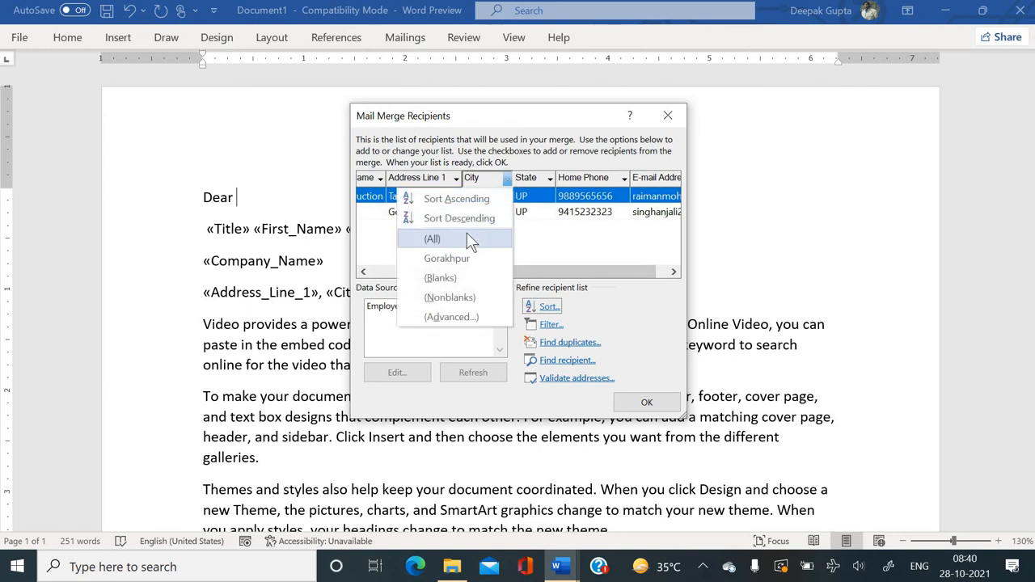
pyautogui.click(467, 237)
pyautogui.click(643, 403)
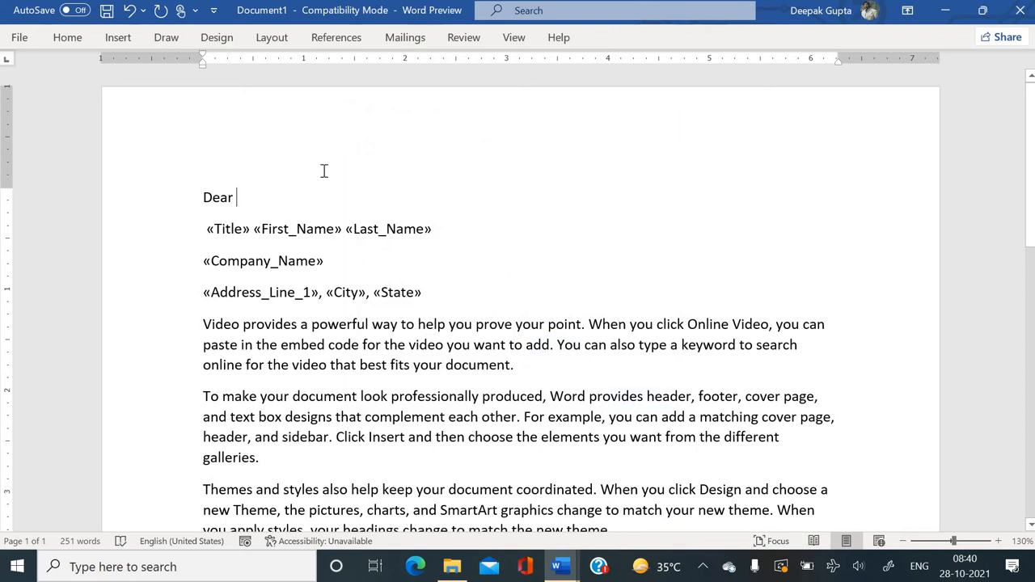
# Open the Rules dropdown in the Mailings Write & Insert Fields group.
pyautogui.click(406, 40)
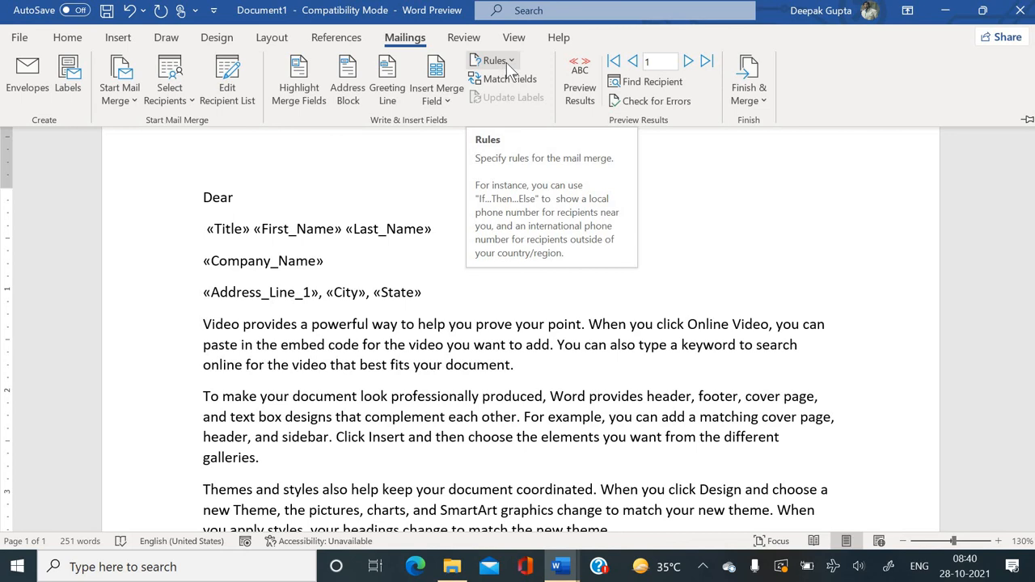
pyautogui.click(506, 63)
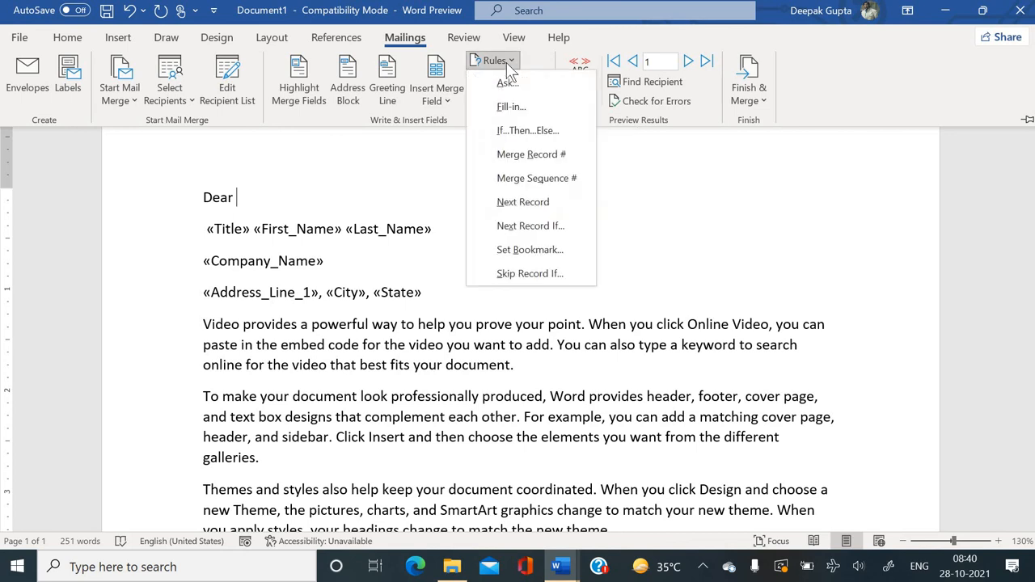
# Insert an If…Then…Else rule after Dear: if Title equals Mr show 'Sir', otherwise 'Madam'.
pyautogui.click(502, 134)
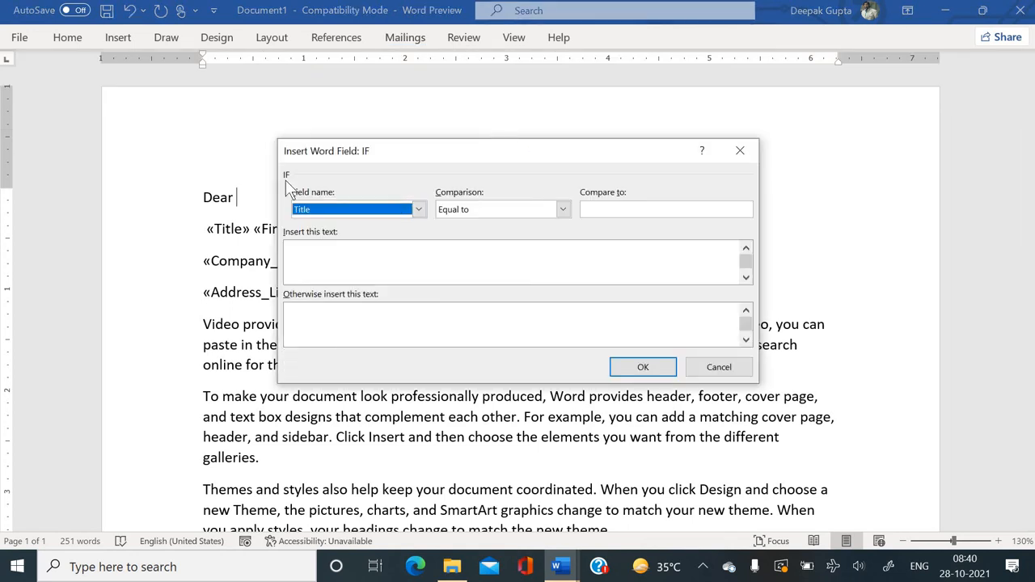
pyautogui.click(344, 213)
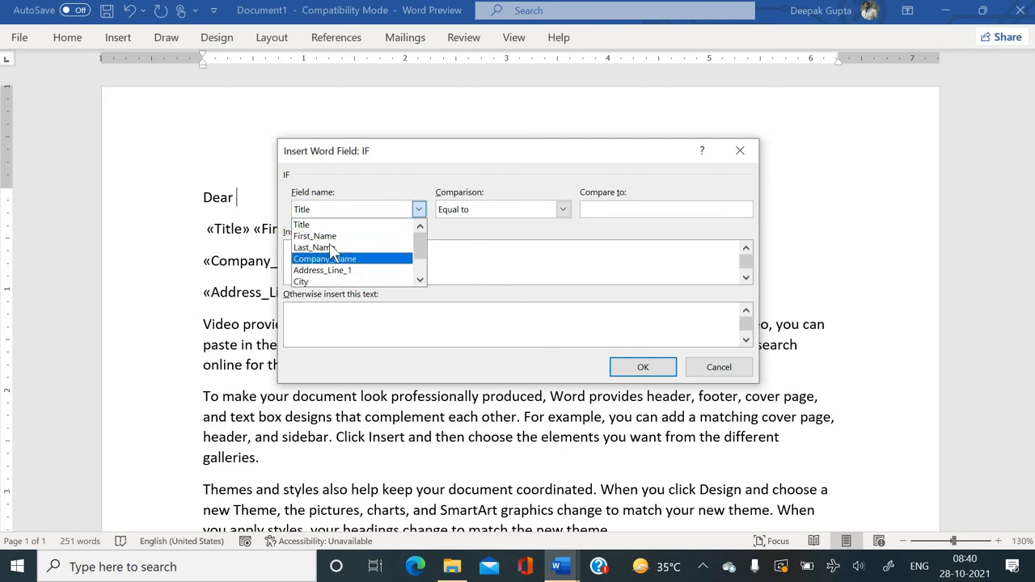
pyautogui.click(329, 228)
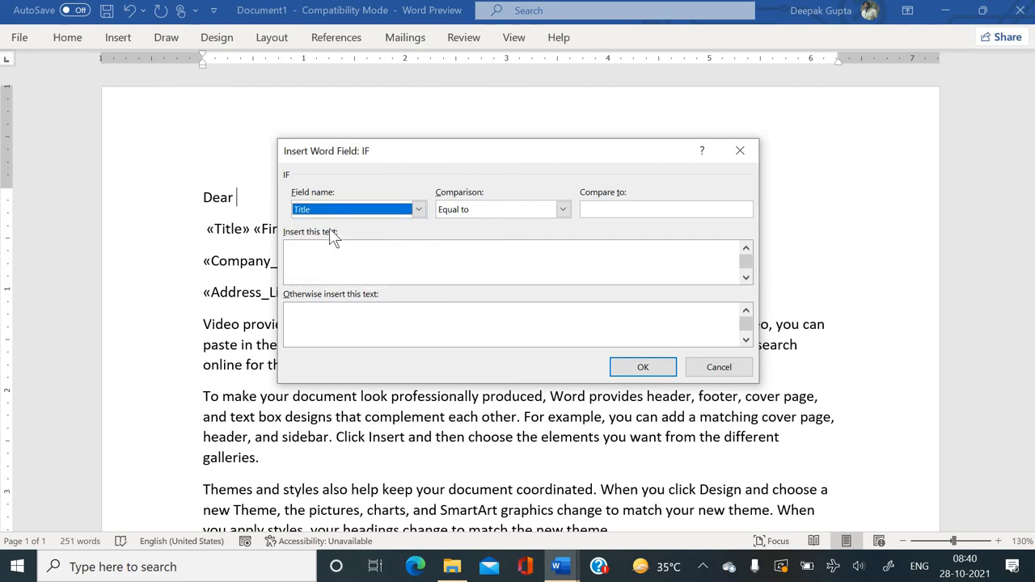
pyautogui.click(506, 210)
pyautogui.click(492, 228)
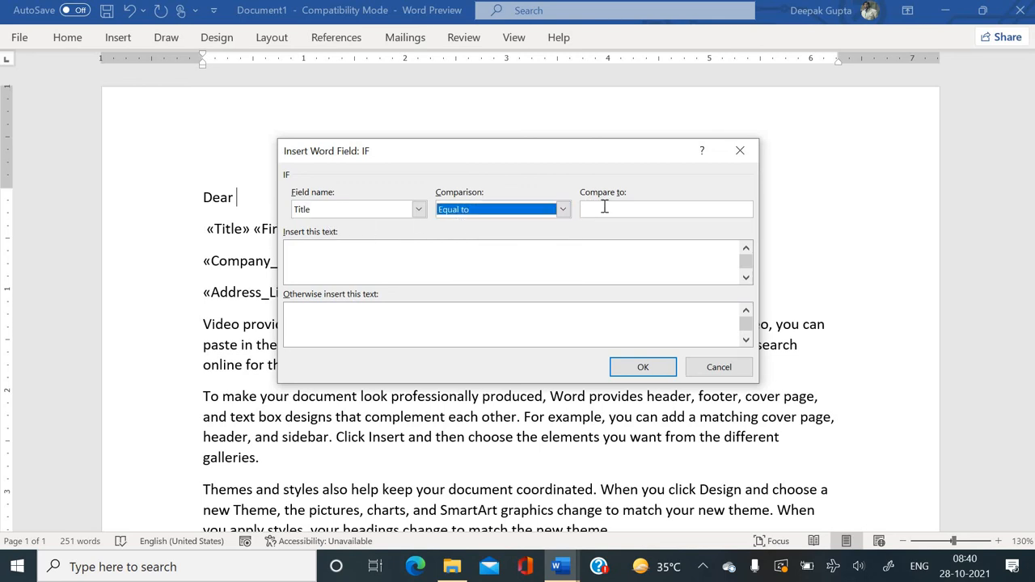
pyautogui.click(605, 208)
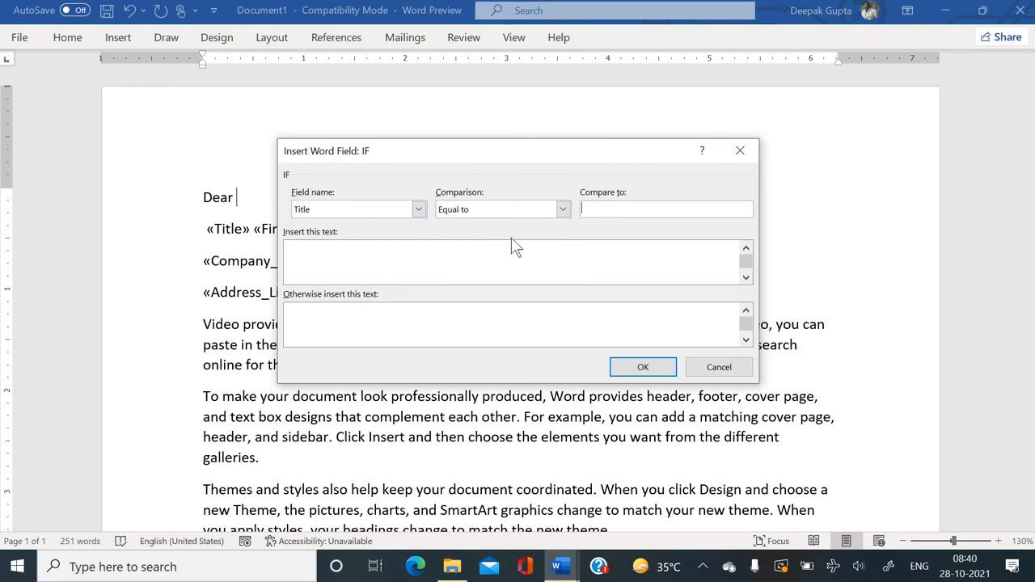
pyautogui.write('Mr')
pyautogui.click(372, 251)
pyautogui.write('SirM')
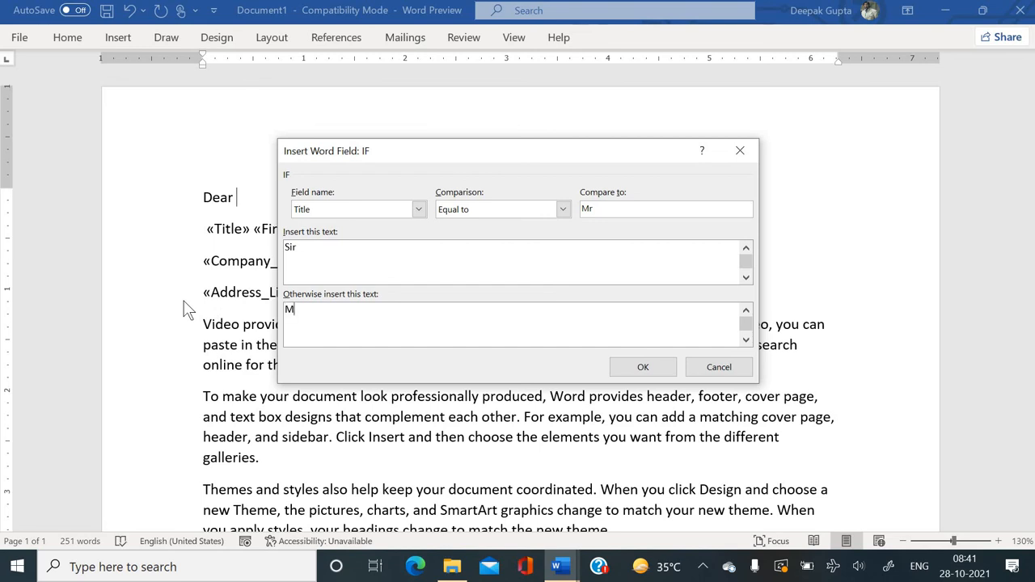
pyautogui.write('adam')
pyautogui.click(642, 367)
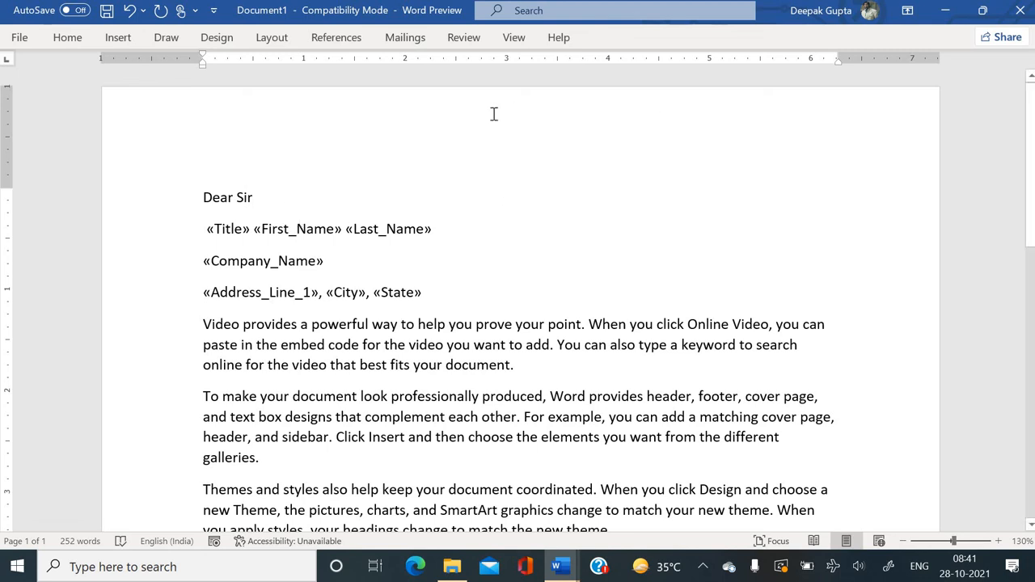
pyautogui.click(406, 38)
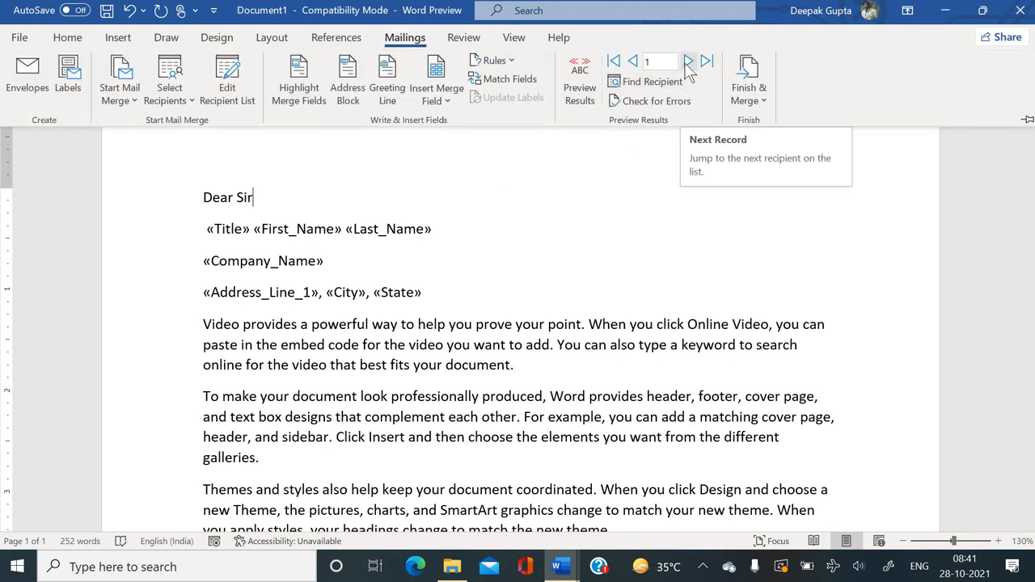
pyautogui.click(688, 62)
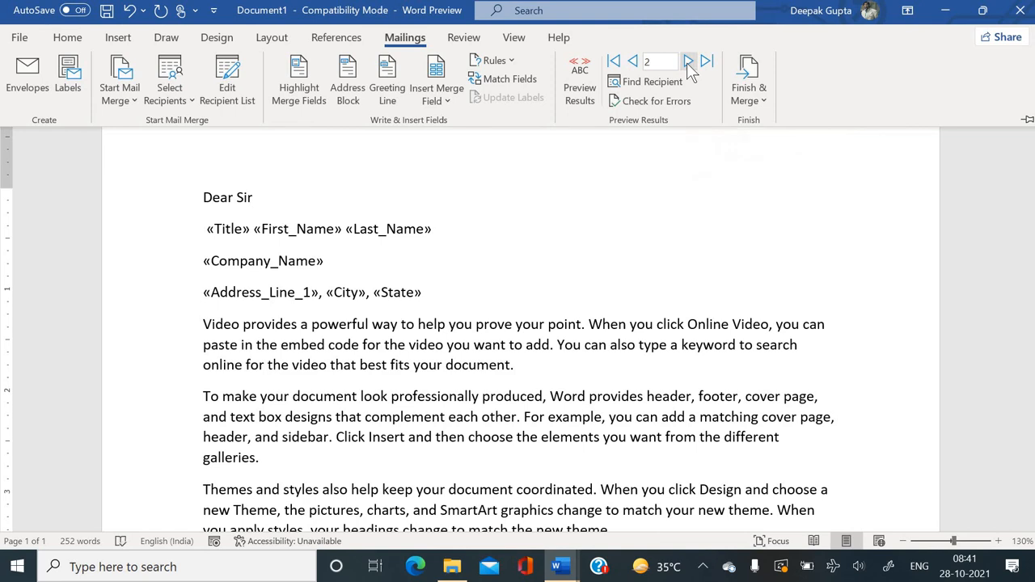
pyautogui.click(688, 64)
pyautogui.click(633, 62)
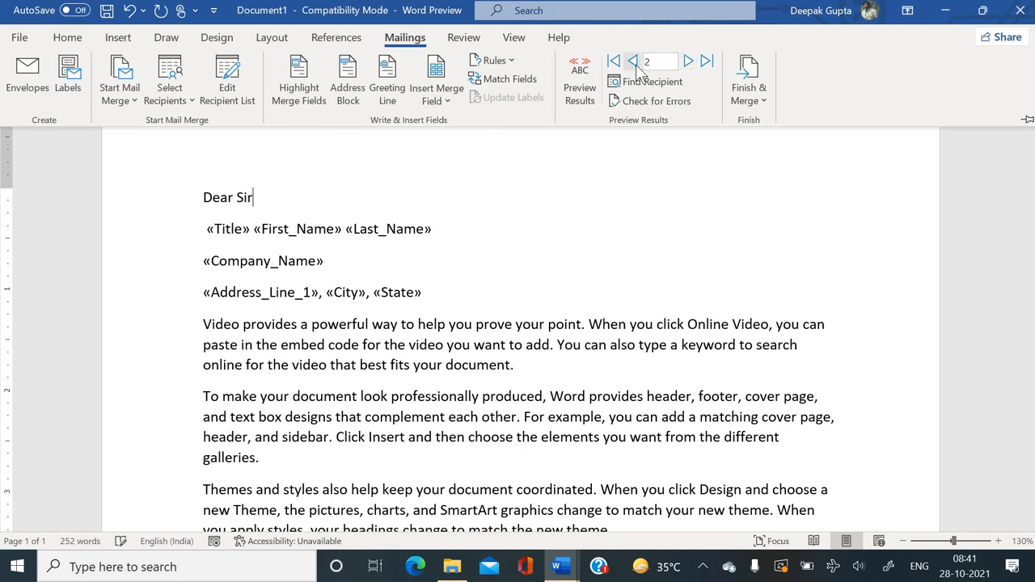
pyautogui.click(633, 63)
pyautogui.click(339, 218)
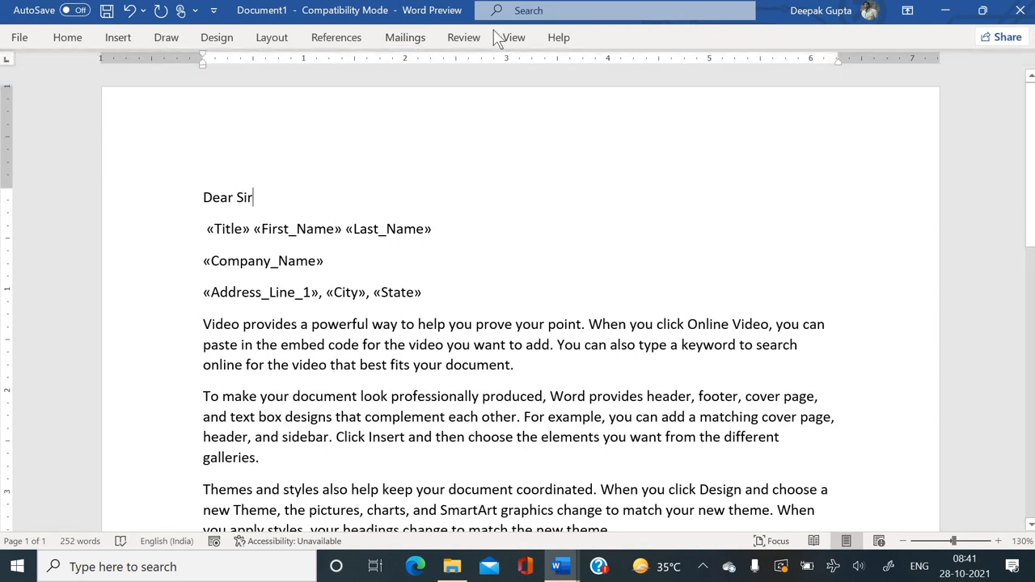
pyautogui.click(397, 40)
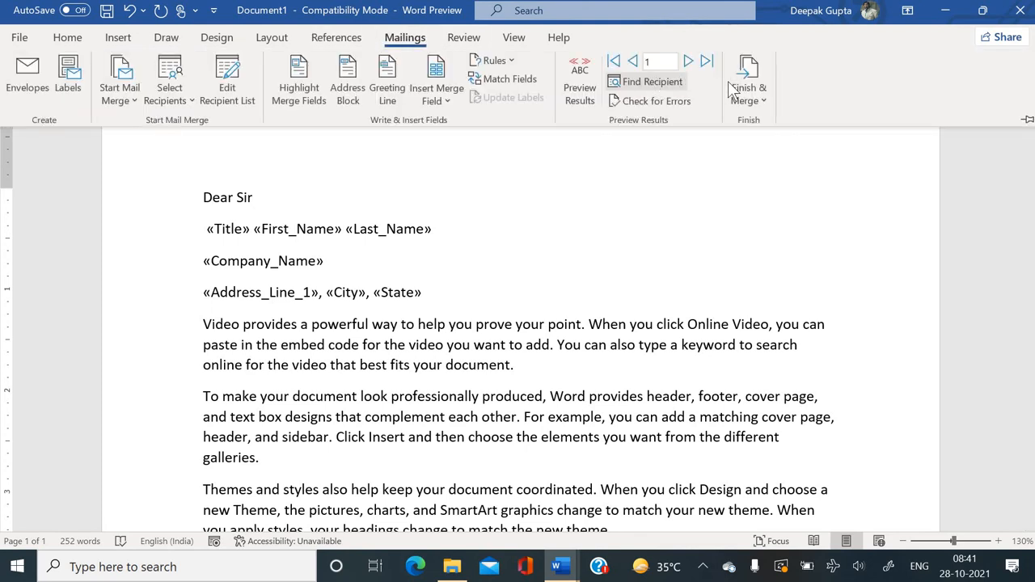
# Merge all records as individual letters into a new Letters4 document, shown maximized.
pyautogui.click(748, 89)
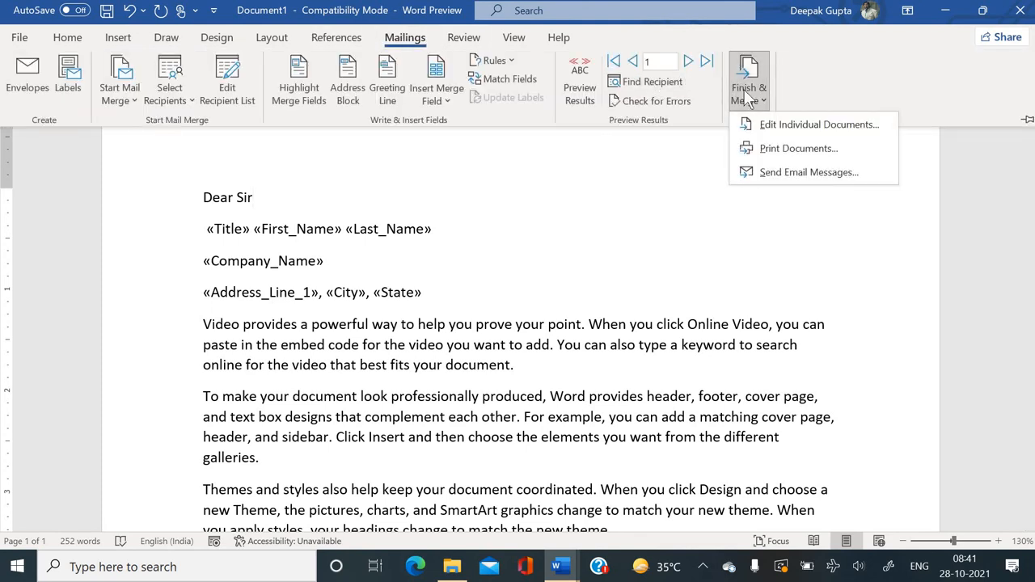
pyautogui.click(778, 126)
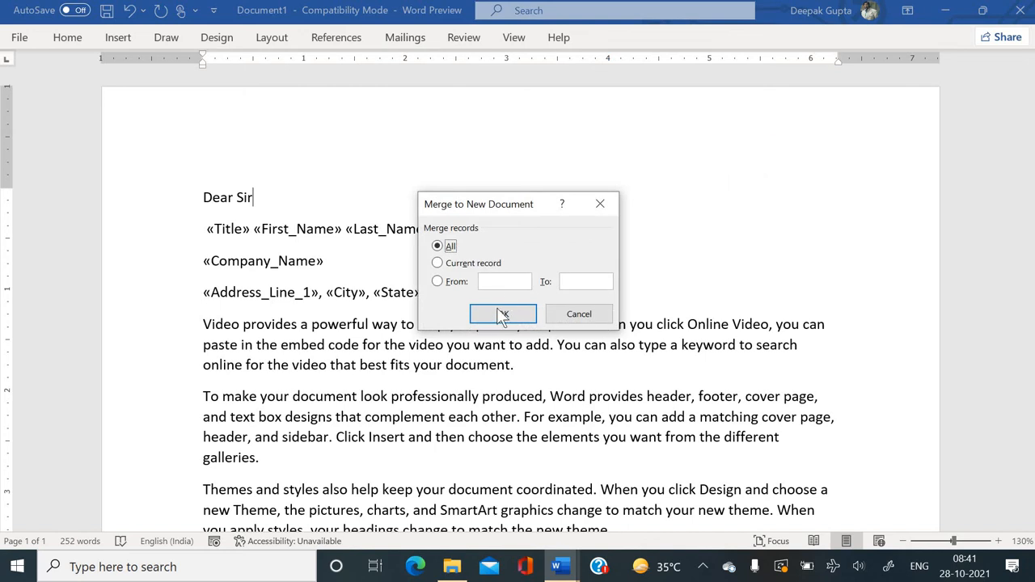
pyautogui.click(502, 313)
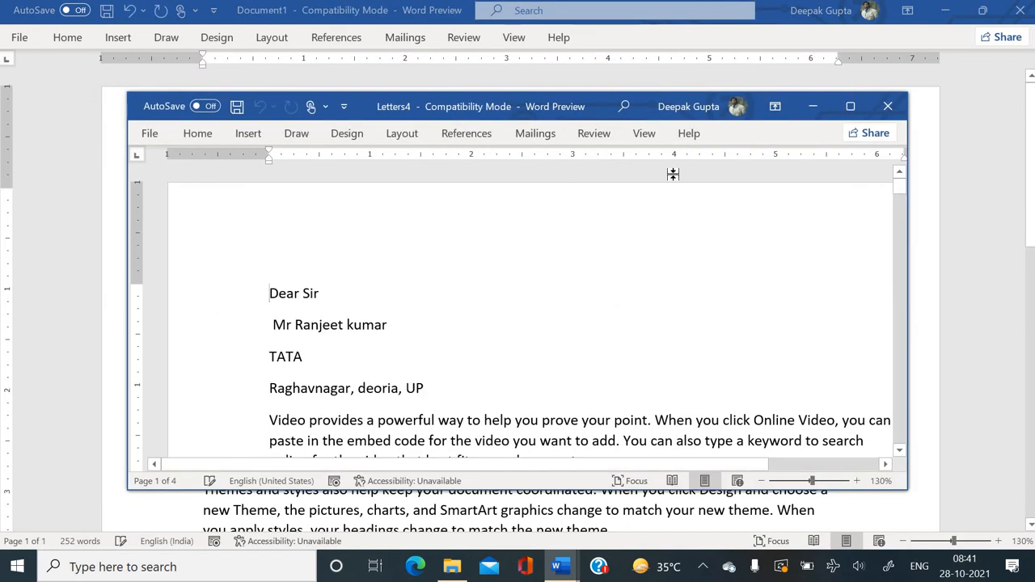
pyautogui.click(850, 106)
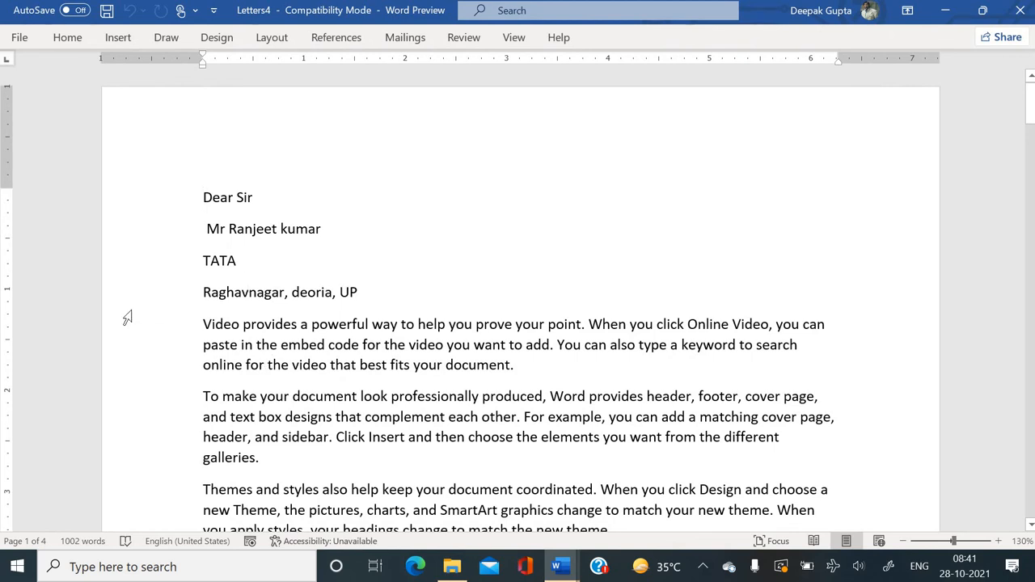
pyautogui.scroll(-5, 127, 318)
pyautogui.scroll(-3, 127, 318)
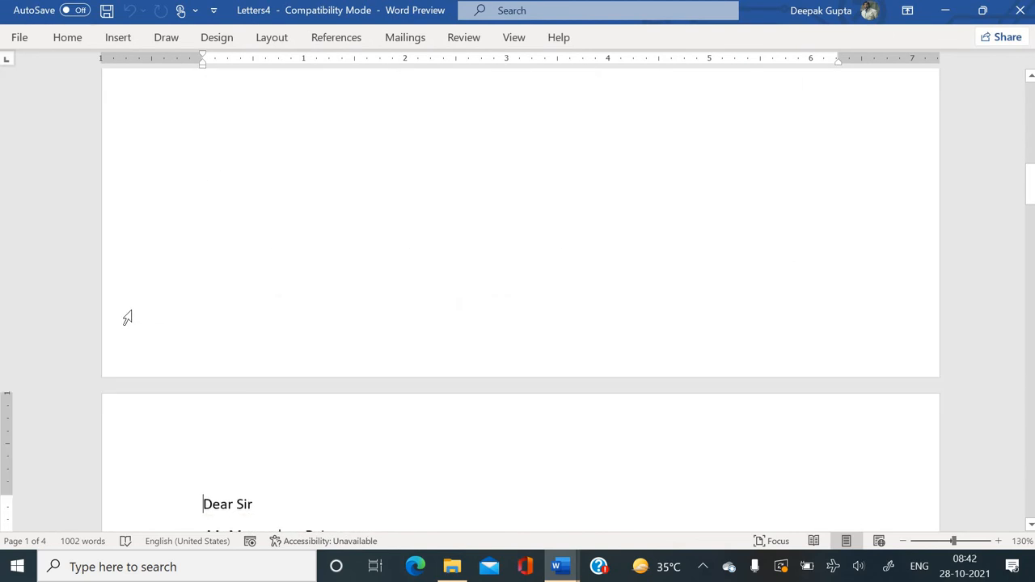
pyautogui.scroll(-5, 127, 318)
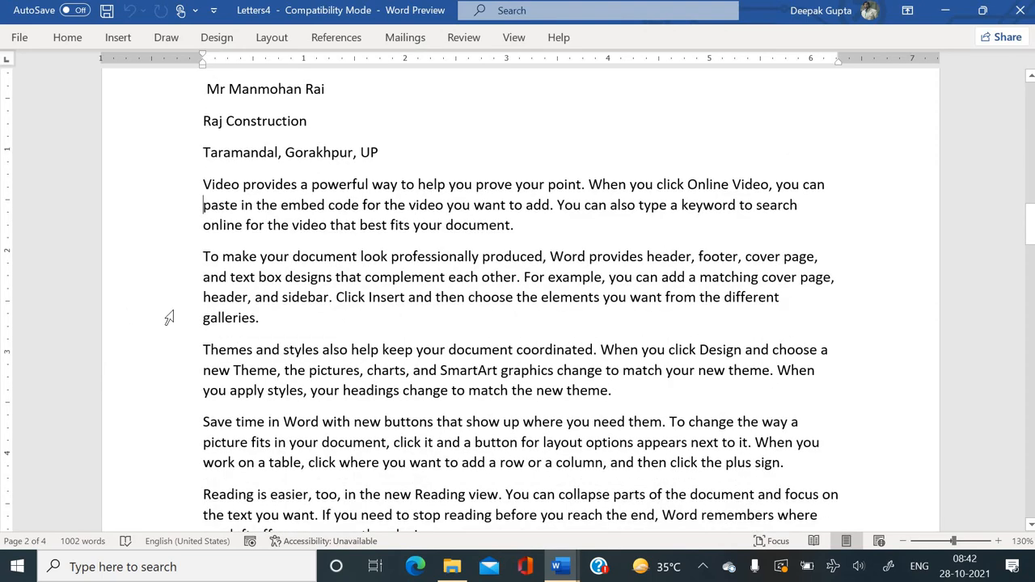
pyautogui.scroll(2, 273, 295)
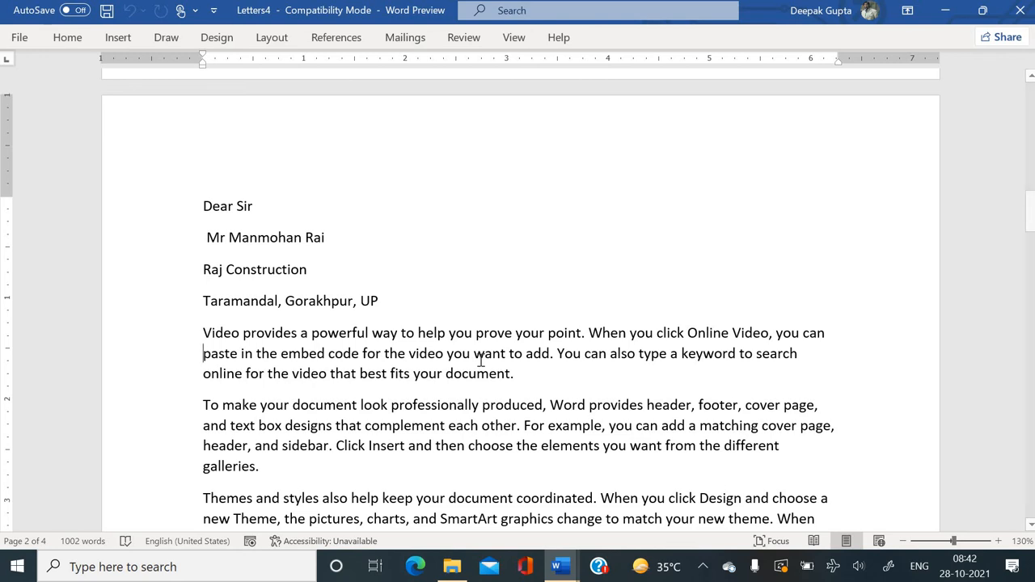
pyautogui.scroll(-13, 481, 360)
pyautogui.scroll(-6, 480, 360)
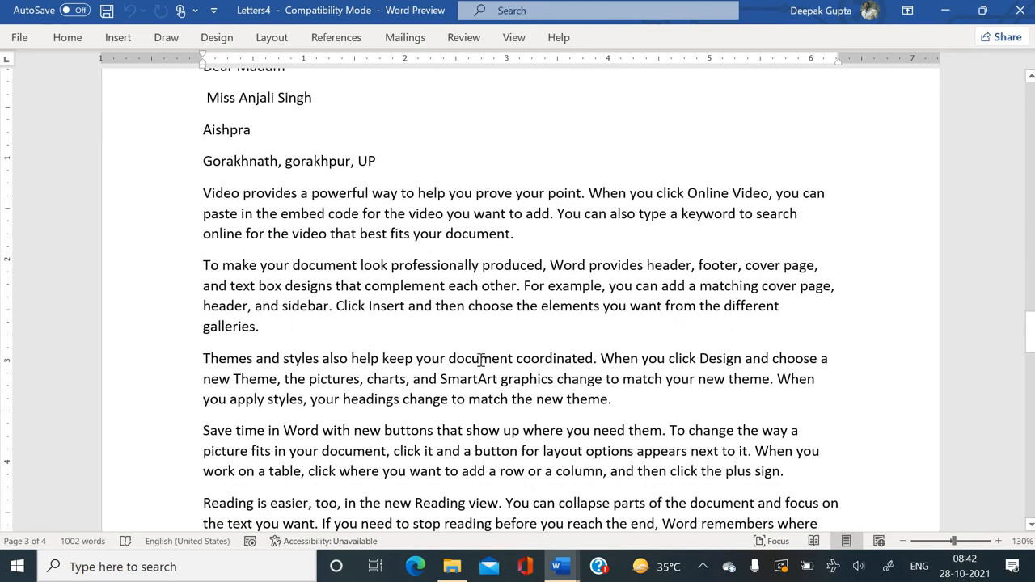
pyautogui.scroll(-6, 480, 360)
pyautogui.press('pagedown')
pyautogui.press('pageup')
pyautogui.press('pageup')
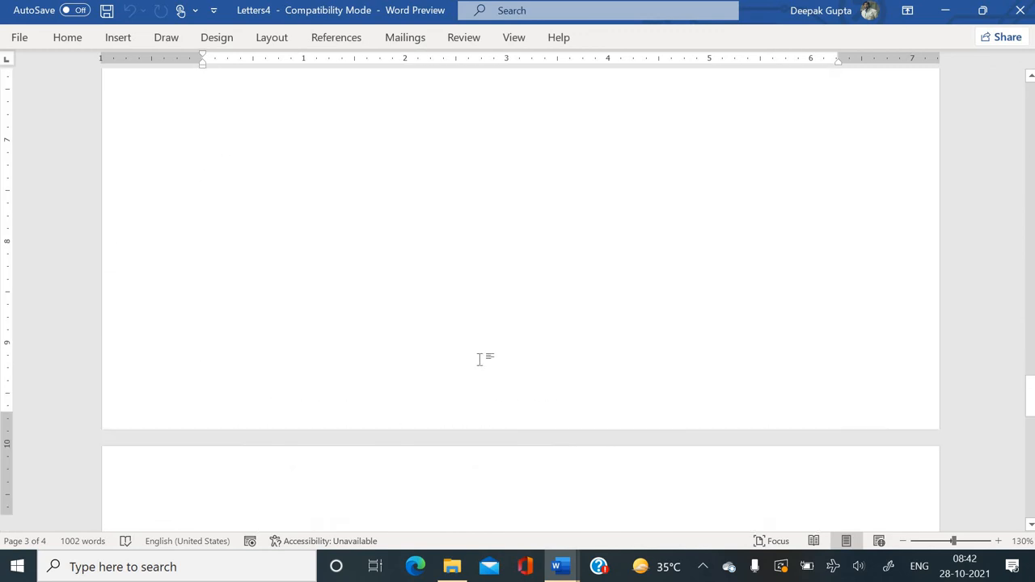
pyautogui.press('pagedown')
pyautogui.press('pagedown')
pyautogui.press('pagedown')
pyautogui.press('pagedown')
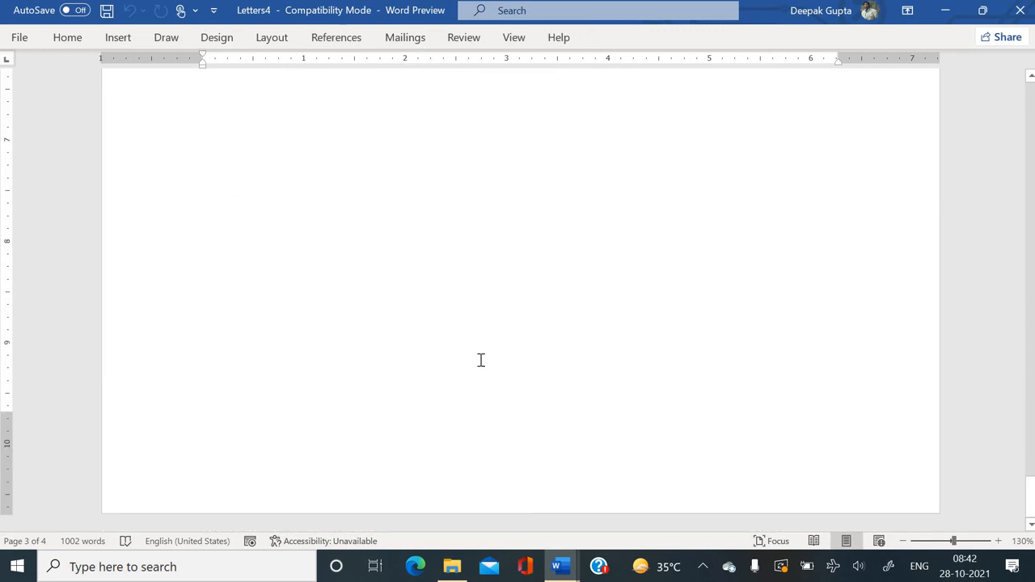
pyautogui.press('pageup')
pyautogui.press('pageup')
pyautogui.press('pageup')
pyautogui.press('pagedown')
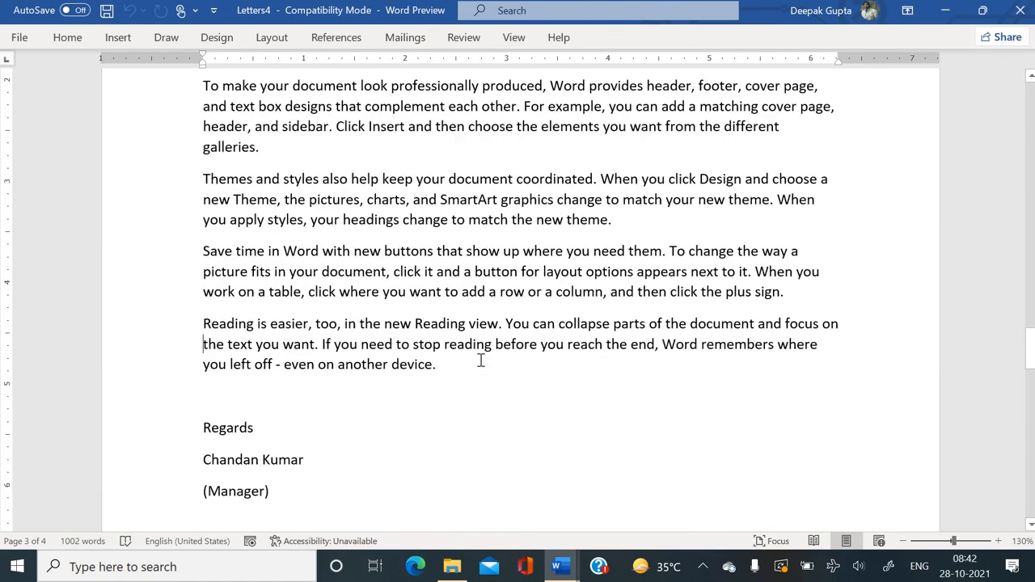
pyautogui.press('pagedown')
pyautogui.press('pageup')
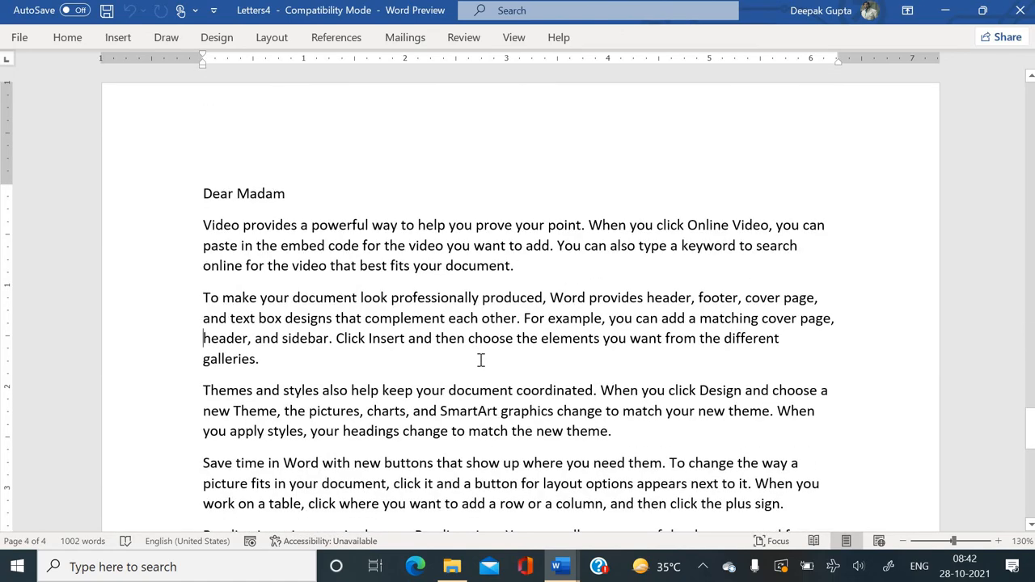
pyautogui.press('pageup')
pyautogui.press('pageup')
pyautogui.press('pageup')
pyautogui.press('pageup')
pyautogui.press('pageup')
pyautogui.press('pageup')
pyautogui.press('pageup')
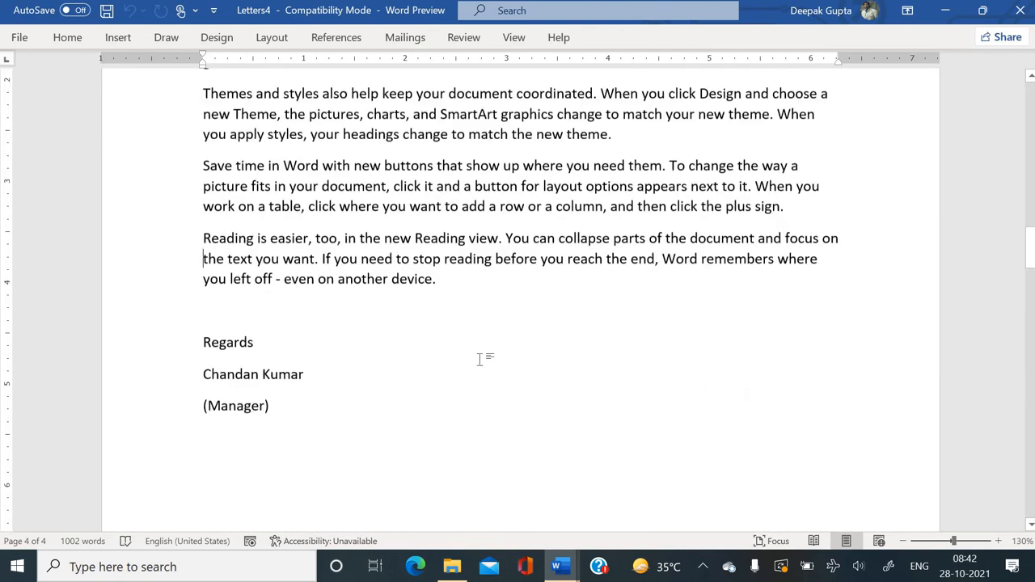
pyautogui.hotkey('ctrl', 'Home')
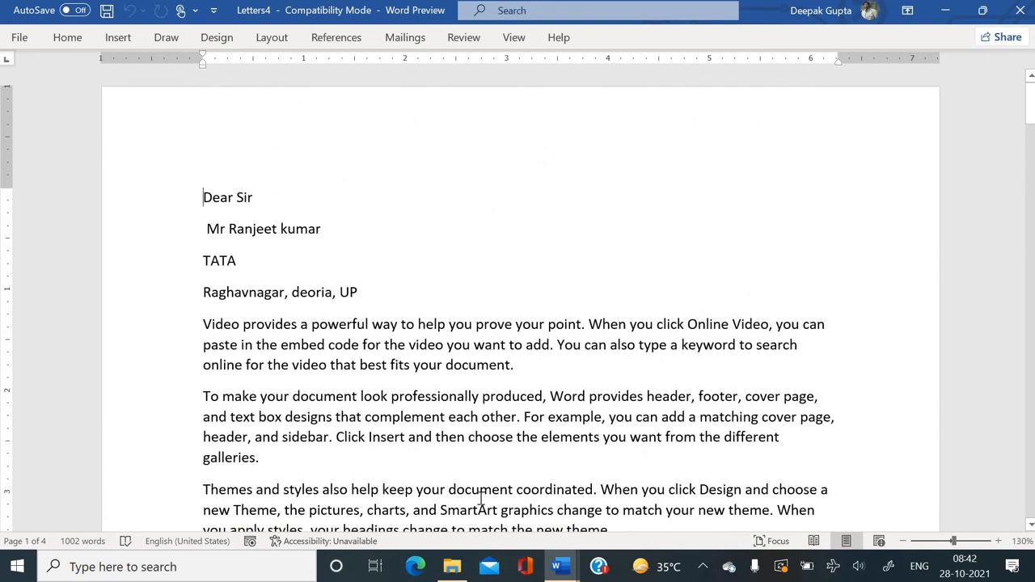
pyautogui.click(402, 40)
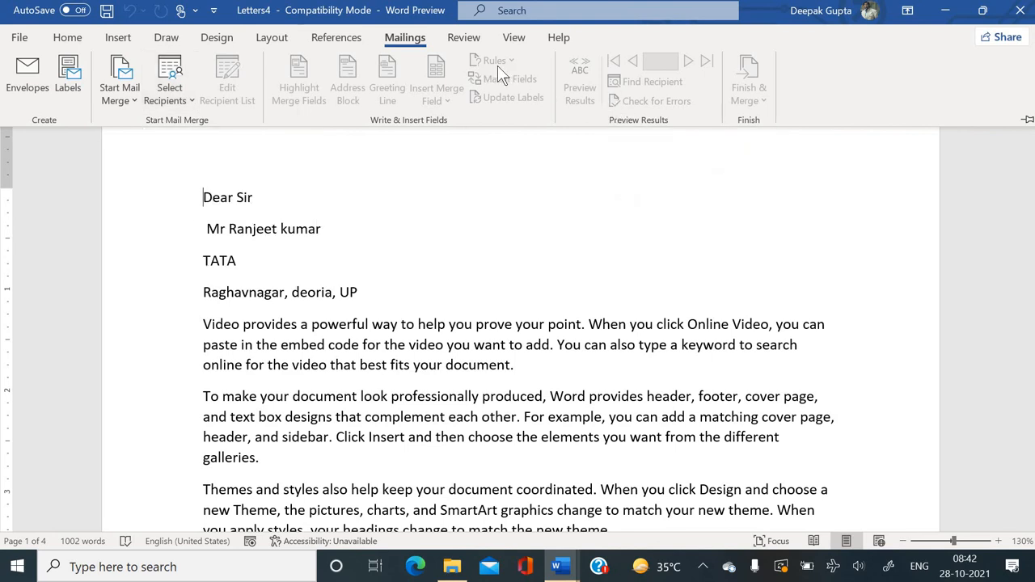
pyautogui.click(272, 197)
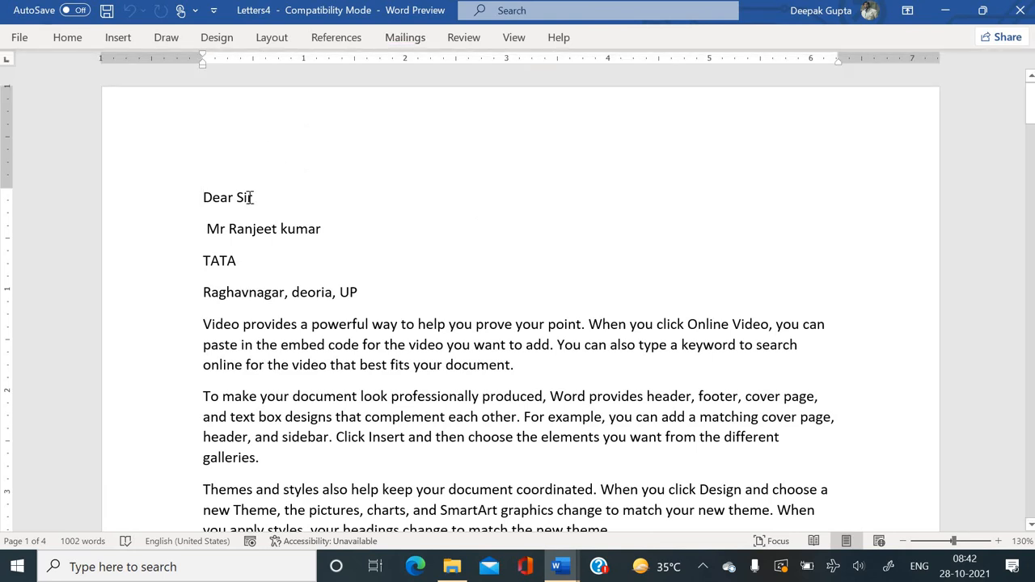
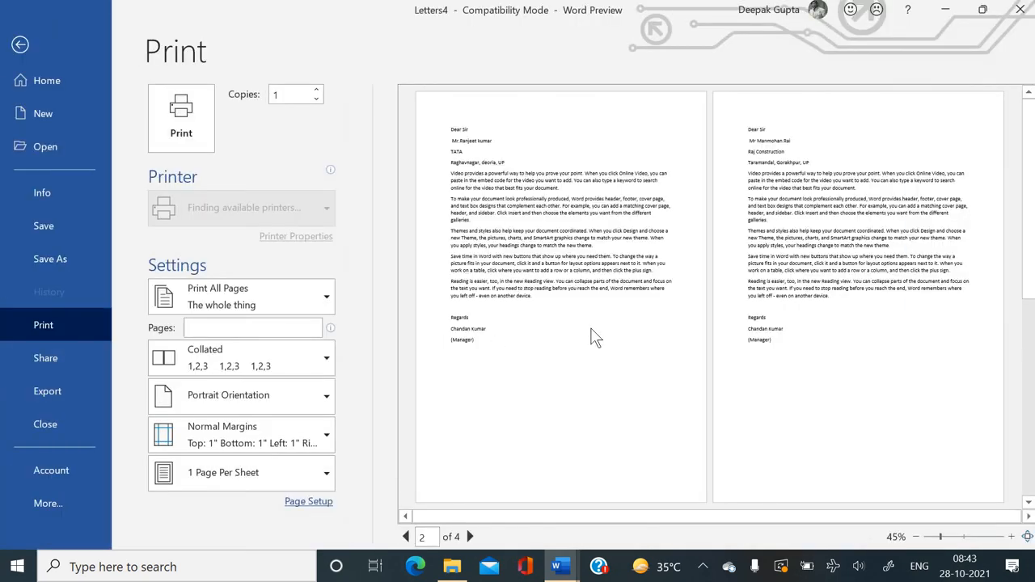
# Page forward to the last merged letter, enlarge its preview, then return to the first letter.
pyautogui.click(470, 537)
pyautogui.click(470, 537)
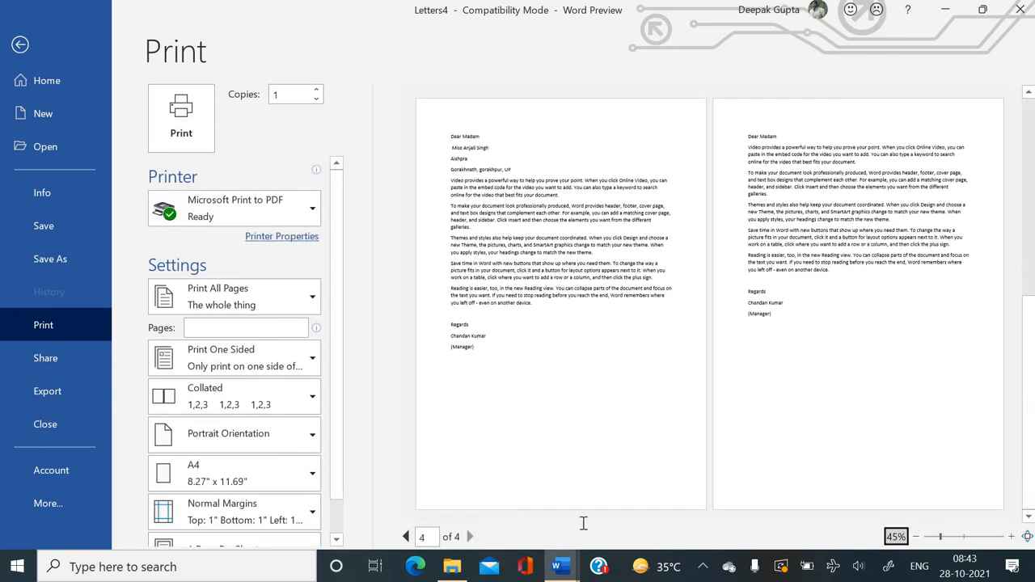
pyautogui.click(1010, 537)
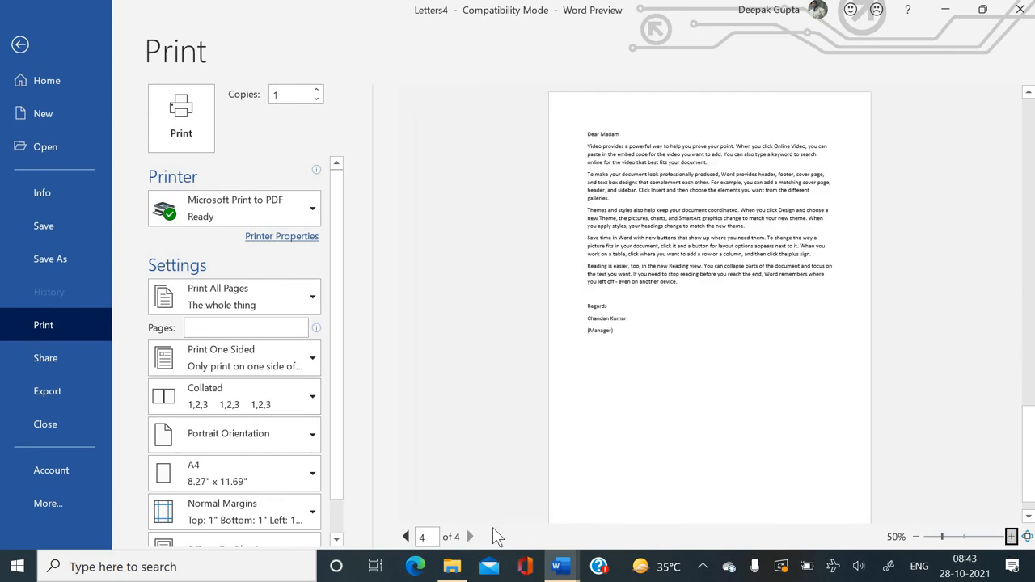
pyautogui.click(1011, 537)
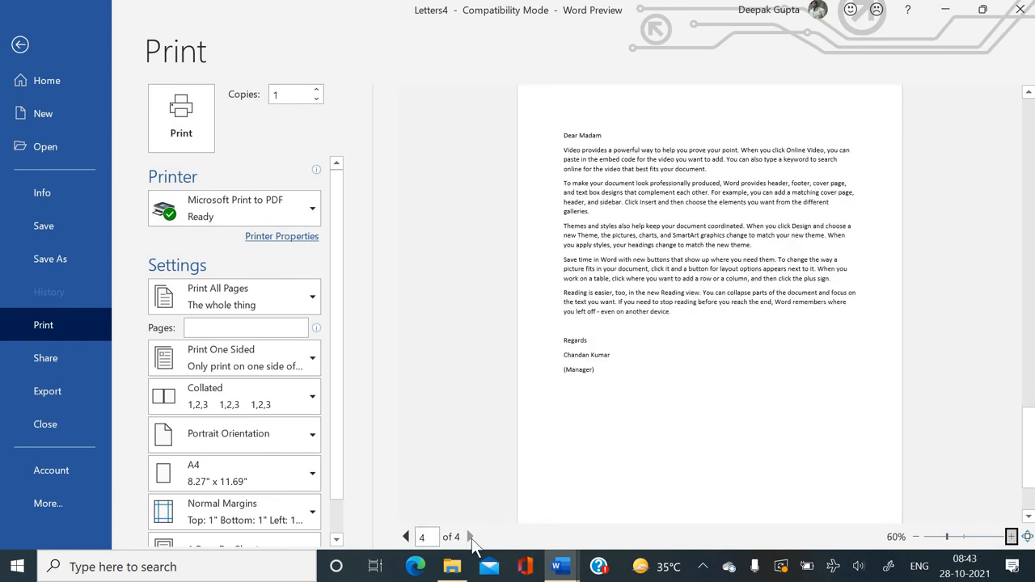
pyautogui.click(472, 540)
pyautogui.click(407, 537)
pyautogui.click(406, 537)
pyautogui.click(406, 537)
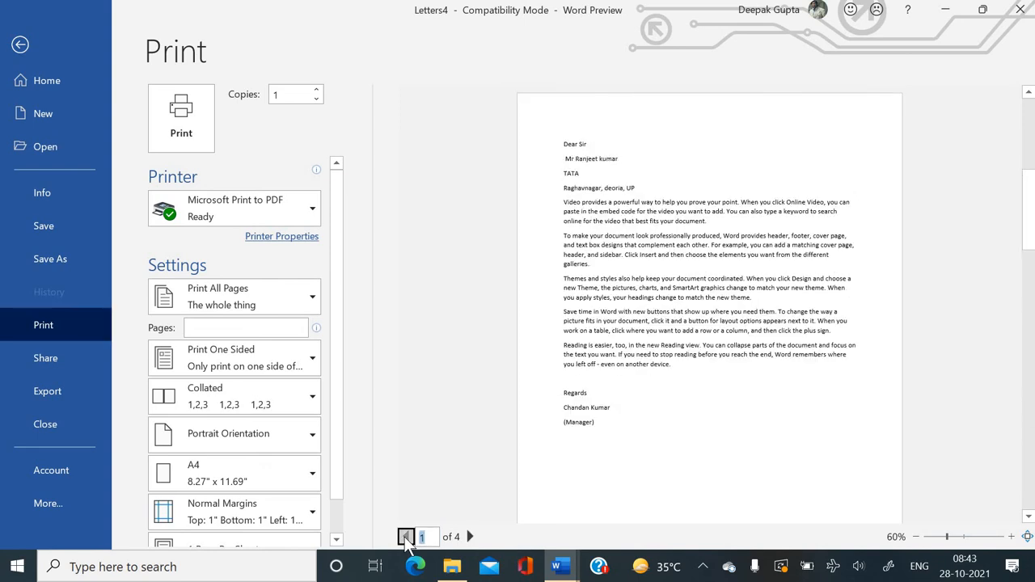
# Close Letters4, cancelling the first save prompt, then close it again choosing Don't Save.
pyautogui.click(1023, 15)
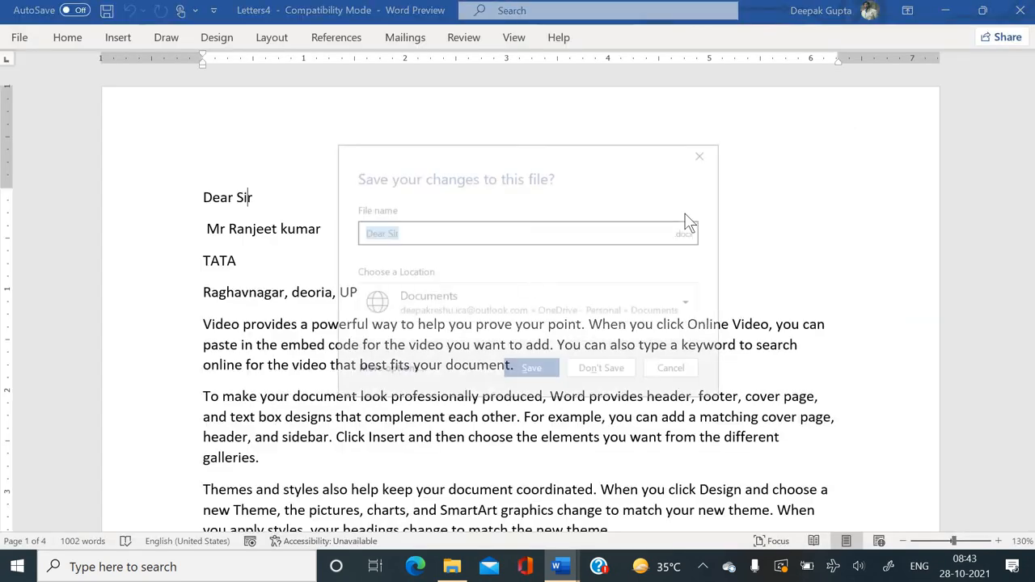
pyautogui.click(394, 311)
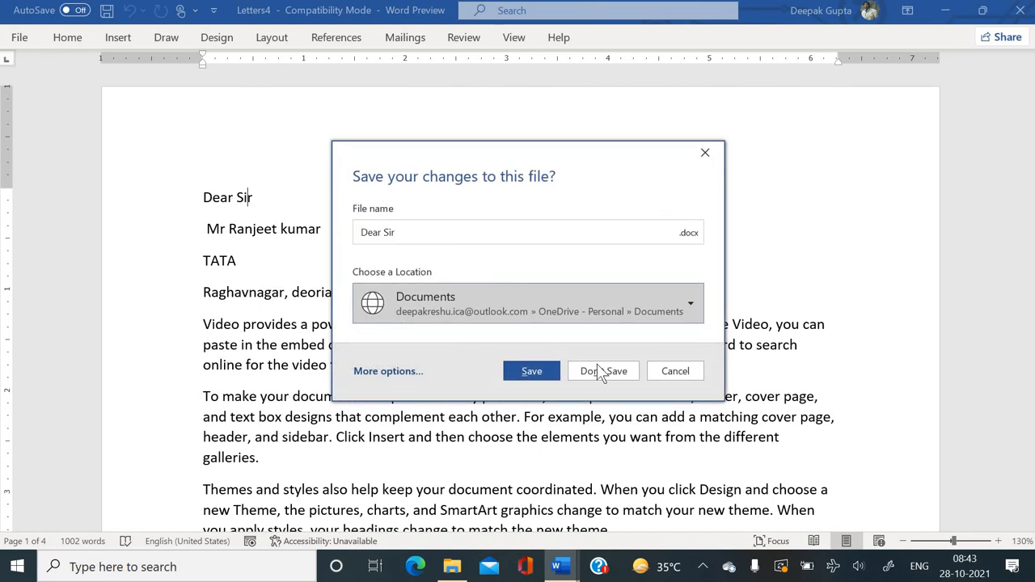
pyautogui.click(673, 373)
pyautogui.click(422, 370)
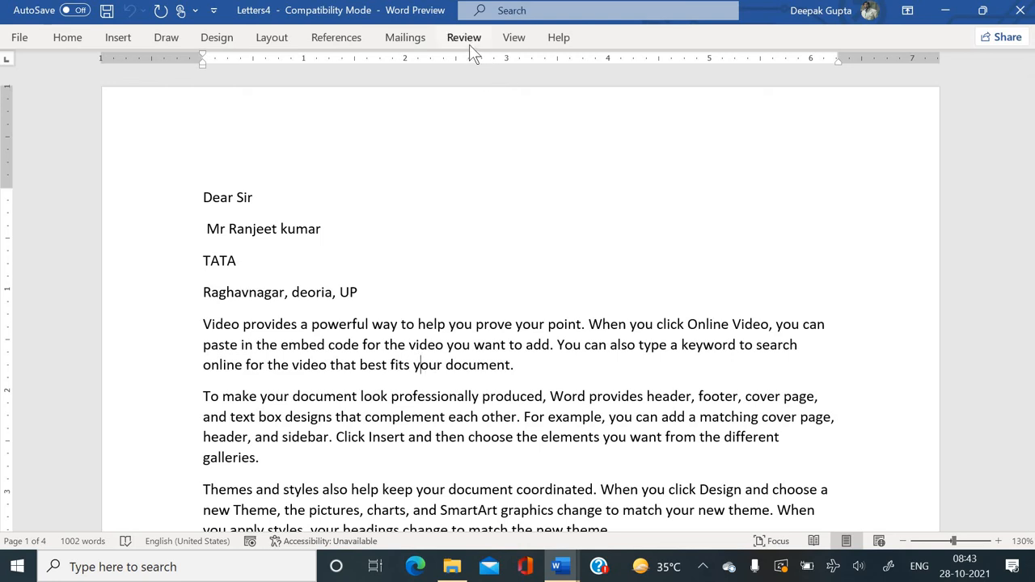
pyautogui.click(1020, 13)
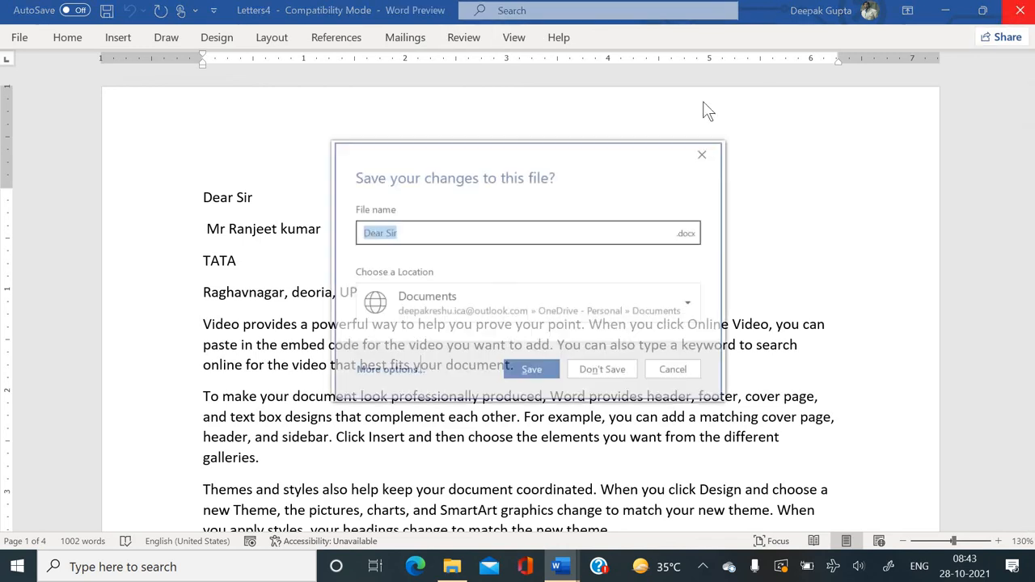
pyautogui.click(616, 374)
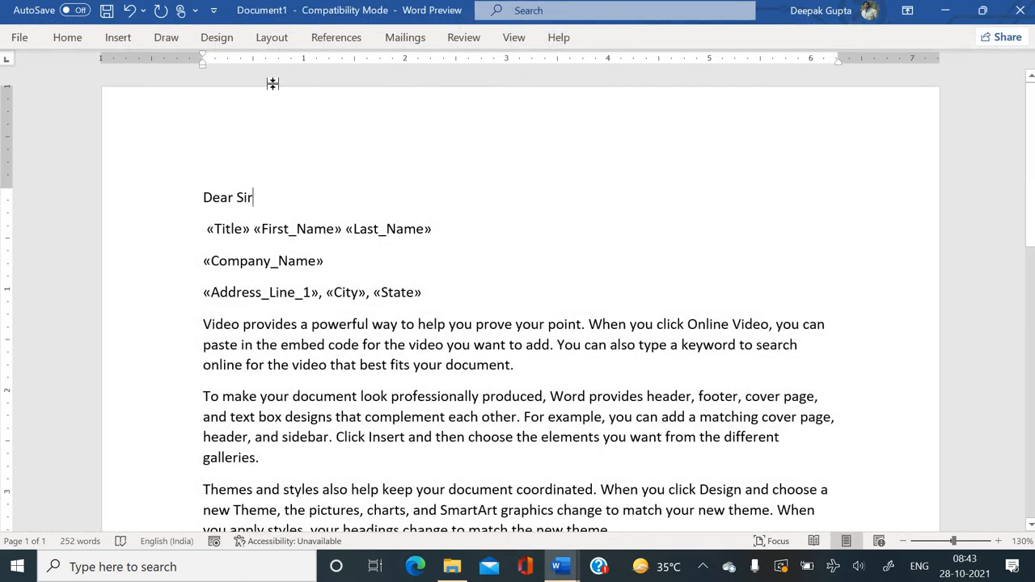
# From Edit Recipient List, select the Employee list.mdb data source and open it in Edit Data Source.
pyautogui.click(404, 38)
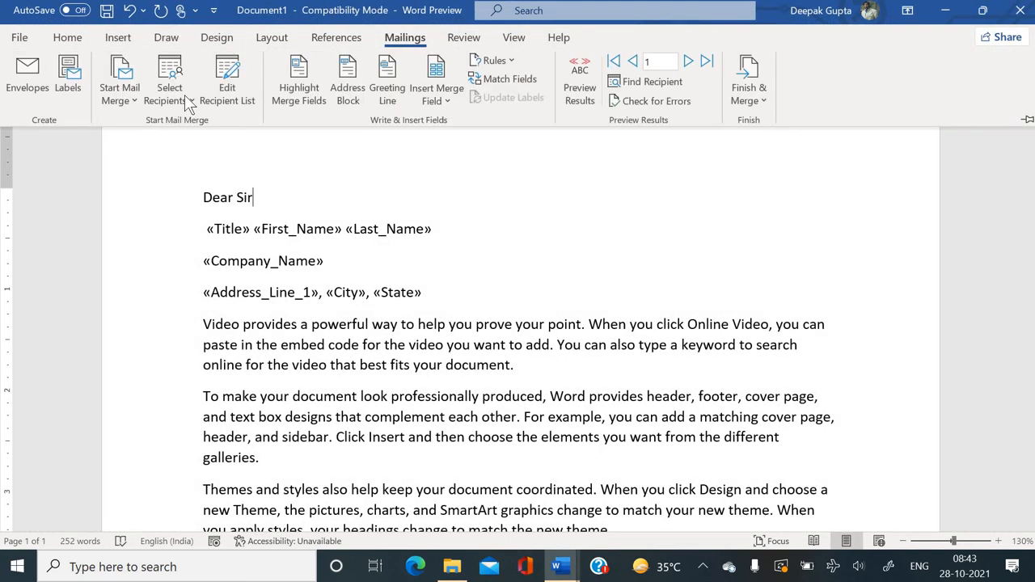
pyautogui.click(234, 91)
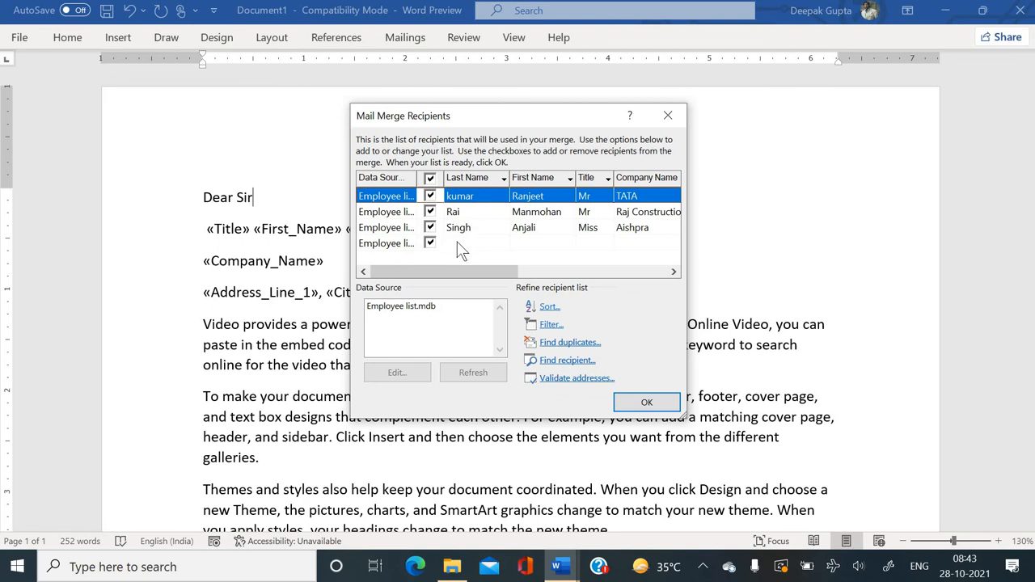
pyautogui.click(401, 242)
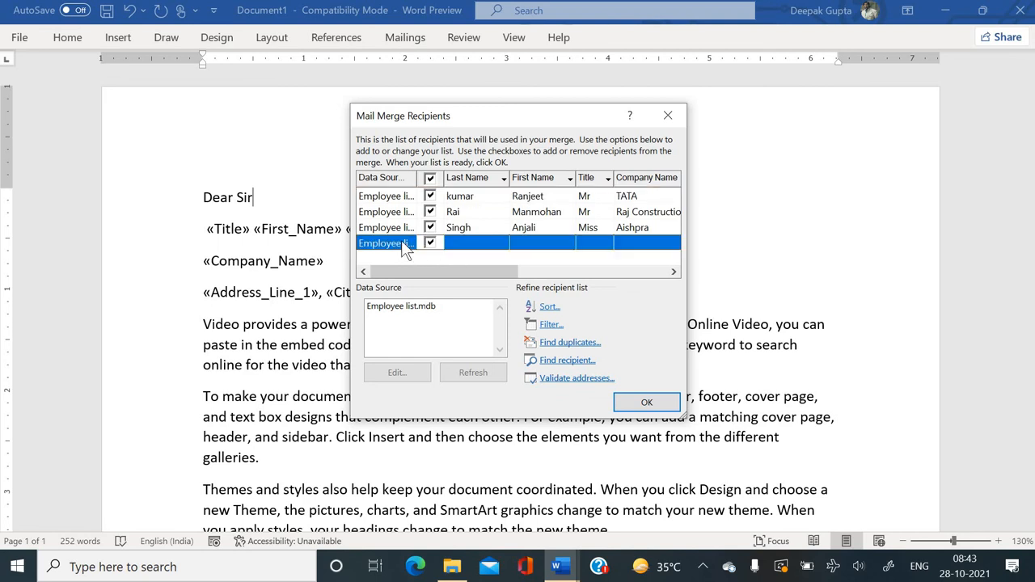
pyautogui.click(402, 307)
pyautogui.click(404, 368)
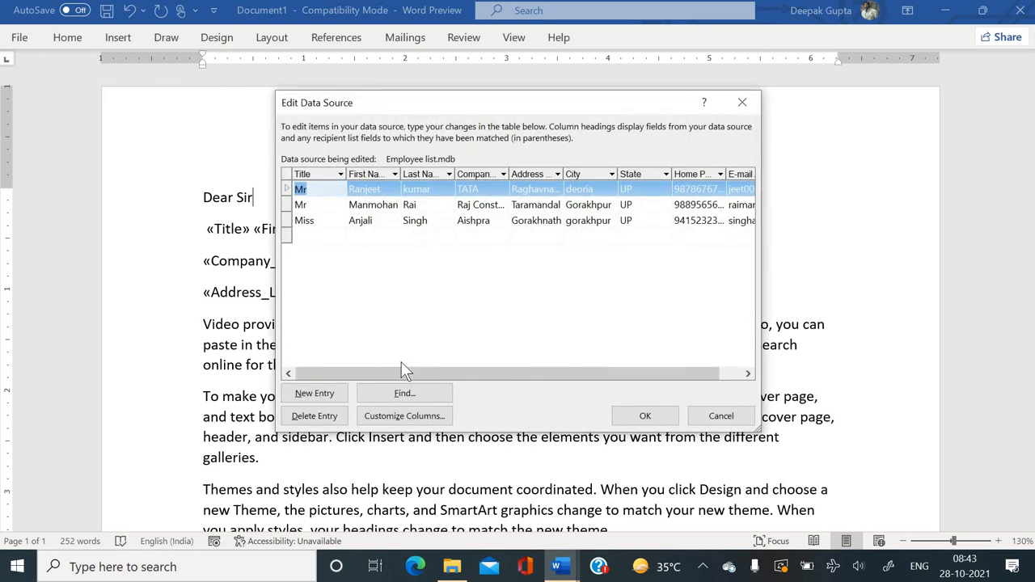
# Delete the empty bottom row, confirming Yes, then add a New Entry row.
pyautogui.click(307, 236)
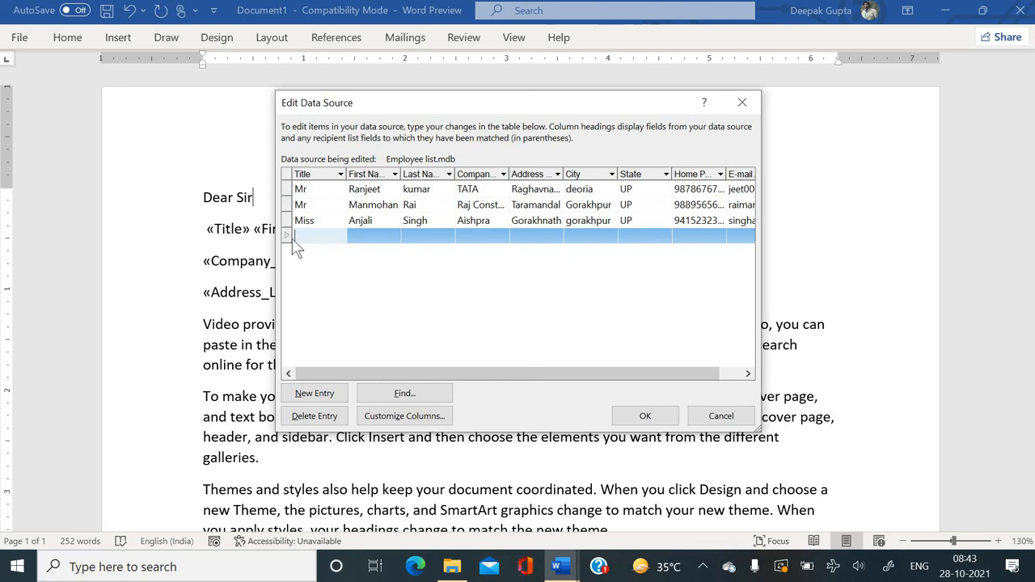
pyautogui.click(311, 413)
pyautogui.click(496, 325)
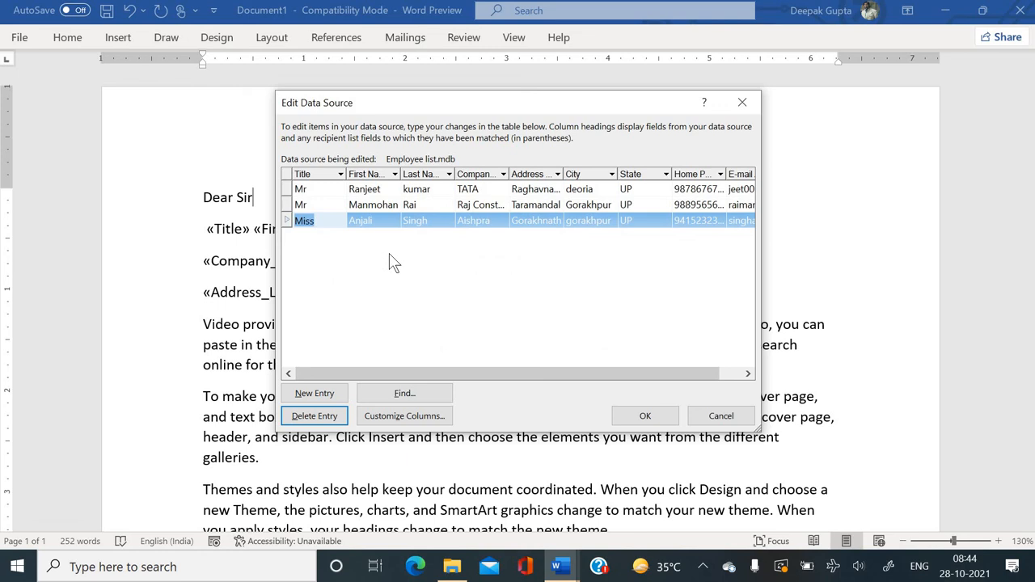
pyautogui.click(328, 392)
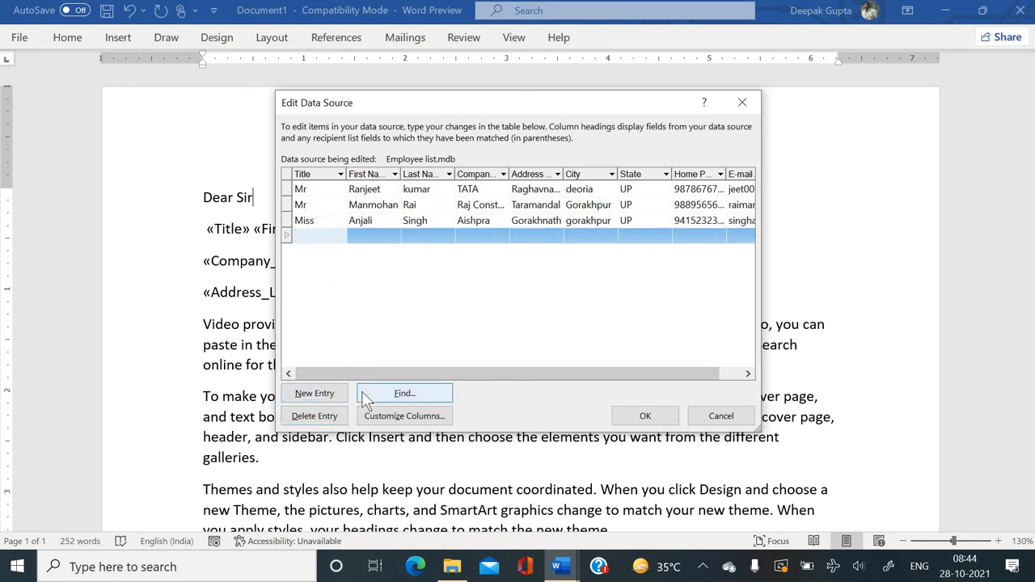
# Fill the new entry with title Mr., the recipient's first and last name, and company Mahindra.
pyautogui.write('Mr.')
pyautogui.press('Tab')
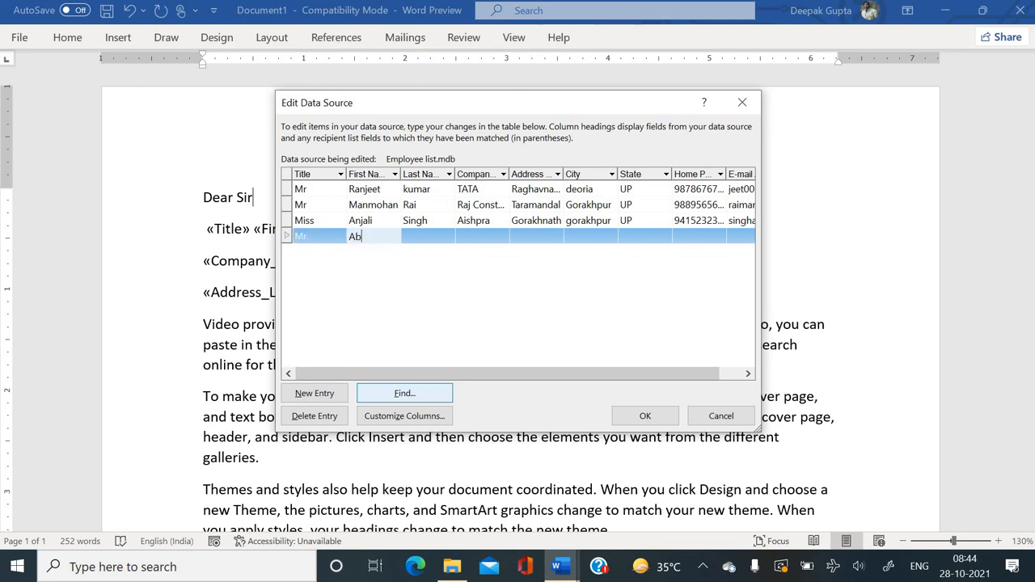
pyautogui.press('Tab')
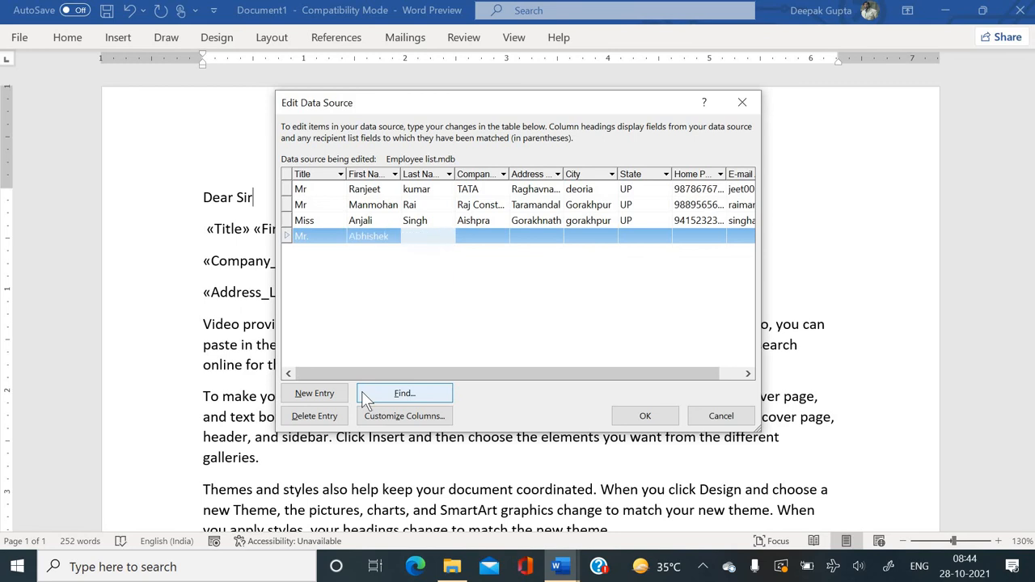
pyautogui.press('Tab')
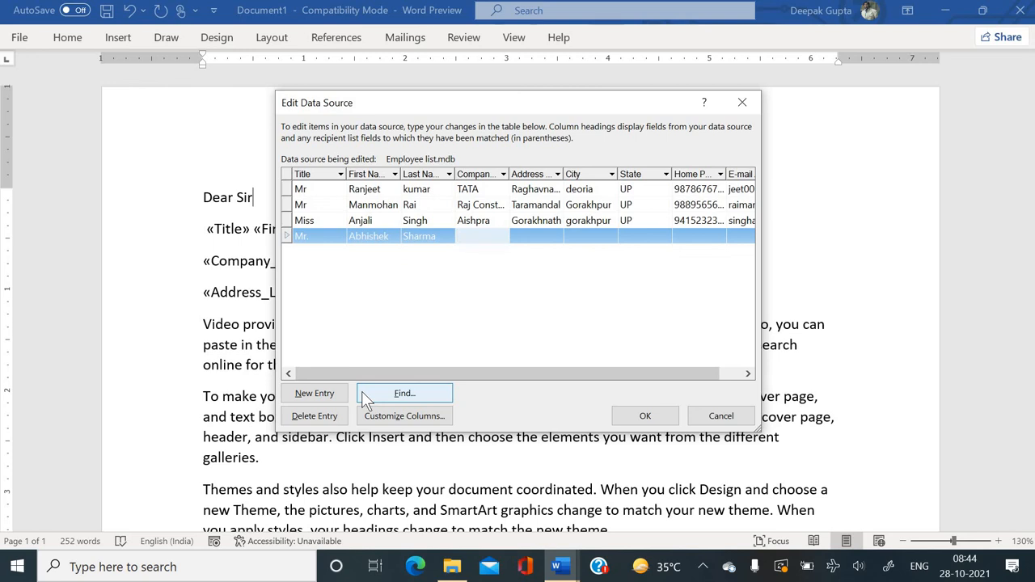
pyautogui.write('Mahindra')
pyautogui.press('Tab')
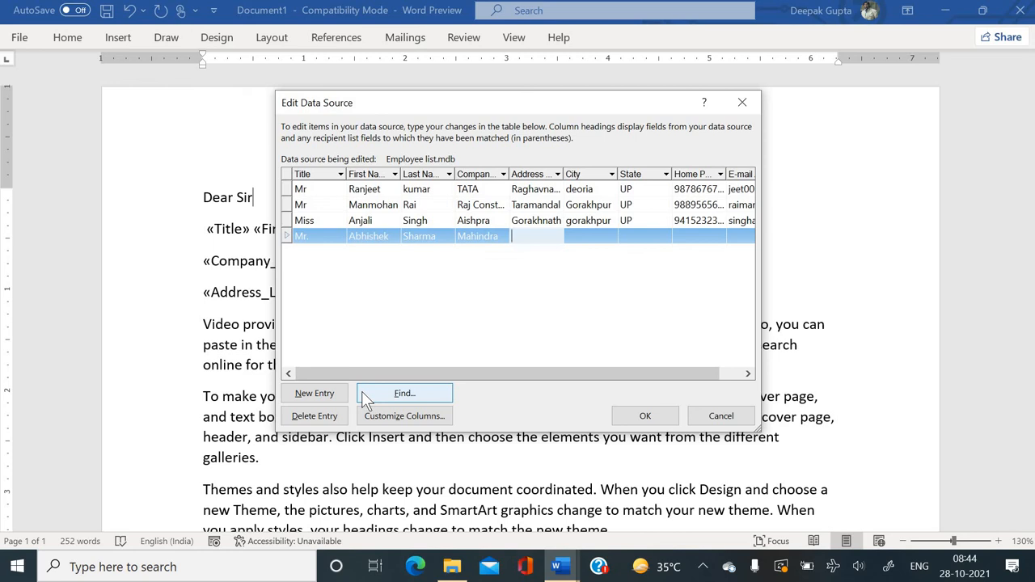
# Enter the recipient's address, city, state, home phone number and e-mail address.
pyautogui.write('Alhadadpu')
pyautogui.press('Tab')
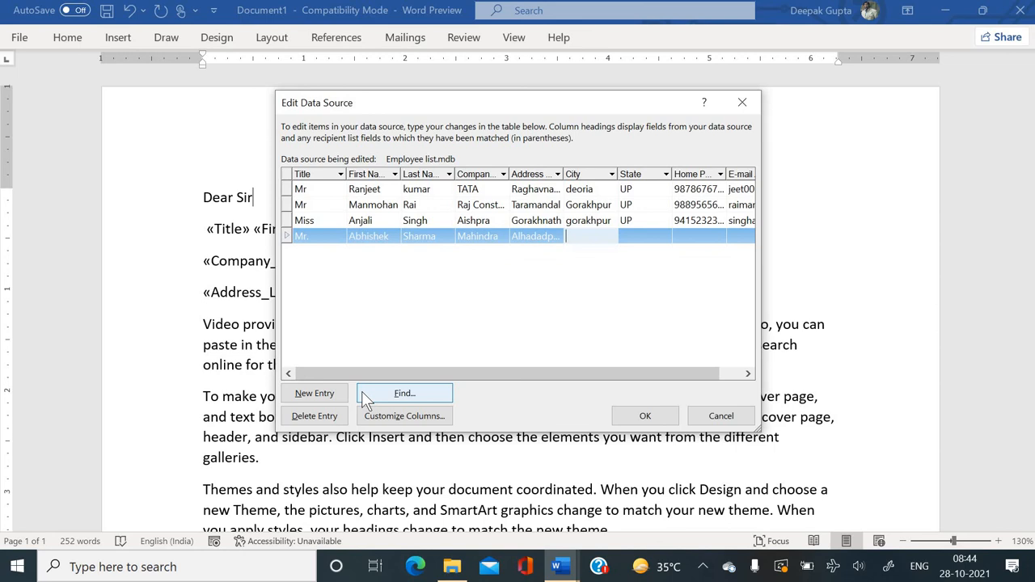
pyautogui.write('Gorakhpur')
pyautogui.press('Tab')
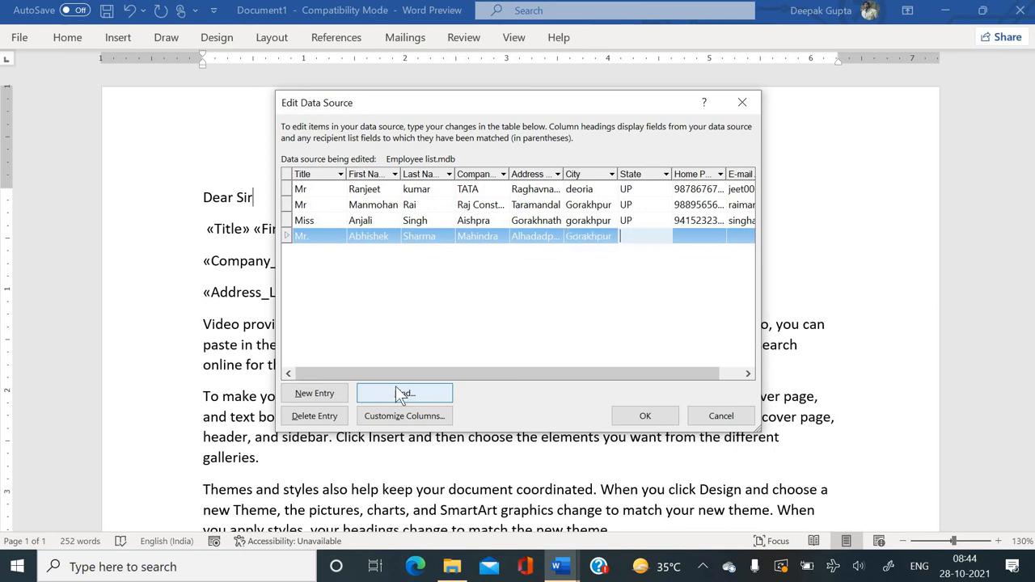
pyautogui.write('UP')
pyautogui.press('Tab')
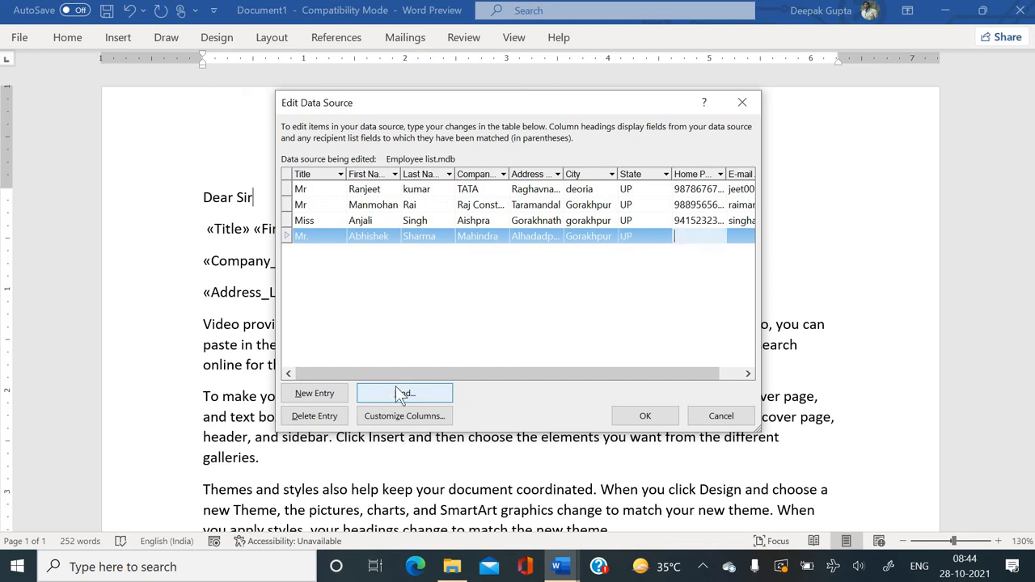
pyautogui.press('Tab')
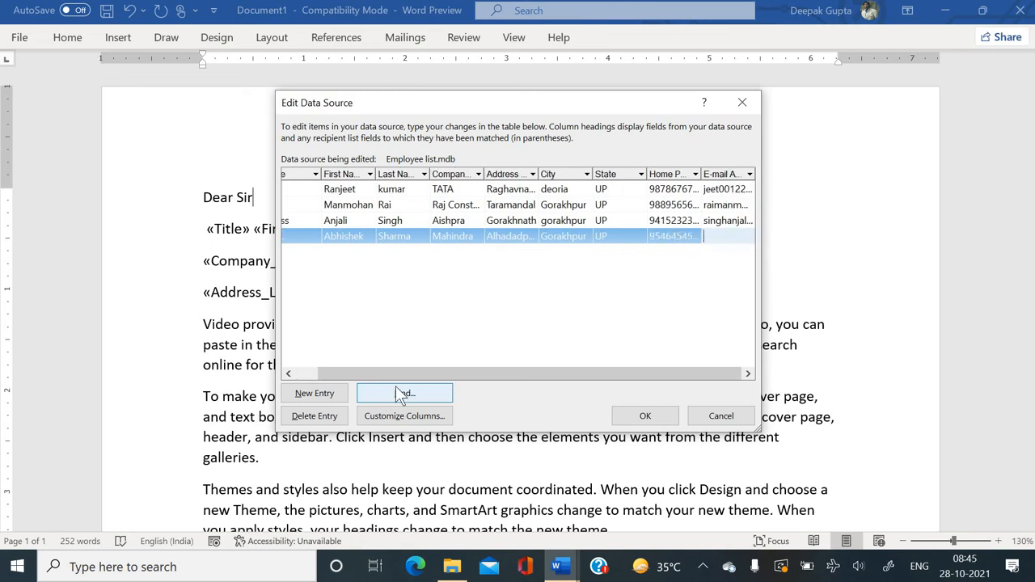
pyautogui.press('Tab')
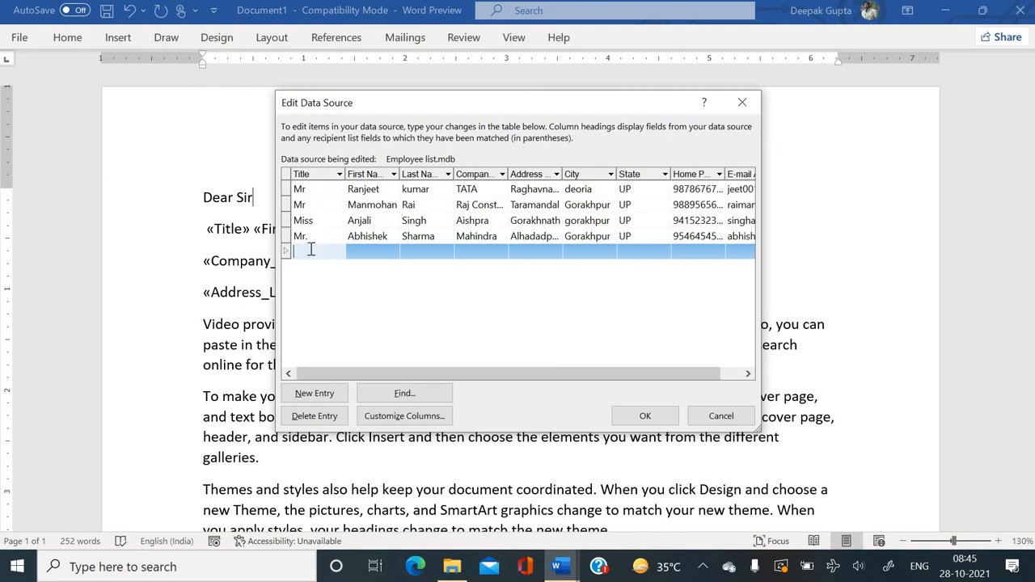
# Delete the extra empty row and save the updated recipients to Employee list.mdb.
pyautogui.click(330, 418)
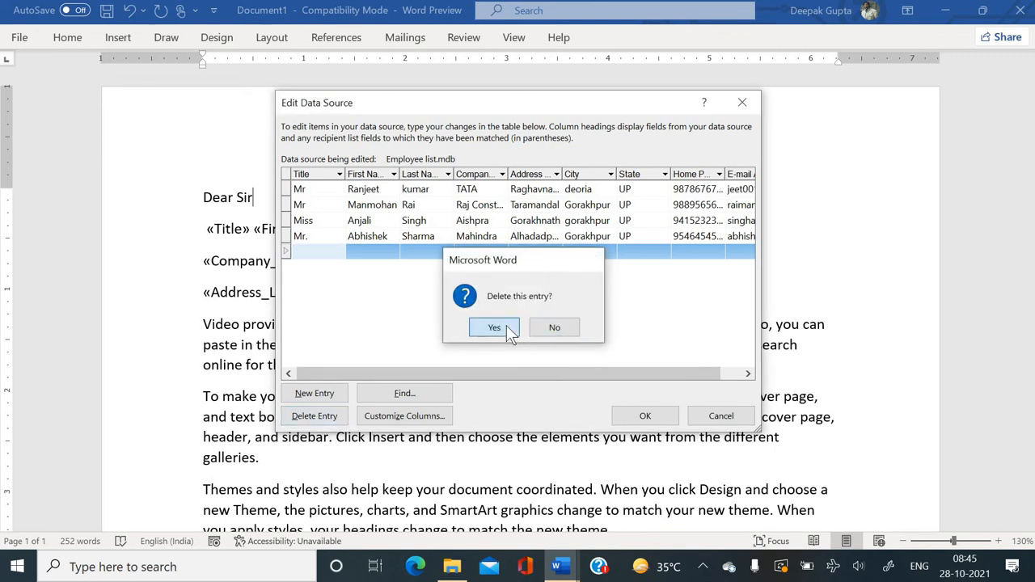
pyautogui.click(495, 327)
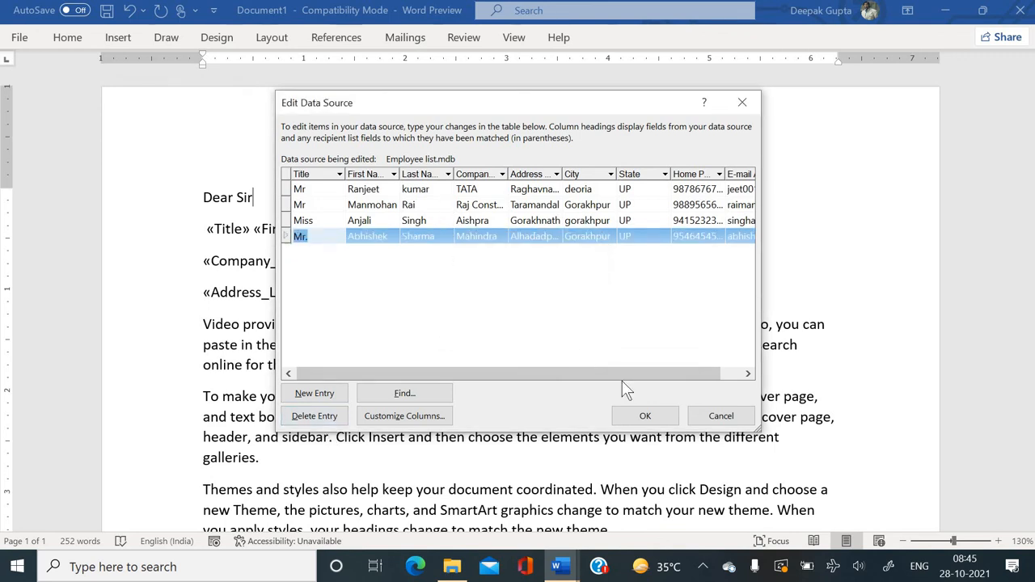
pyautogui.click(645, 416)
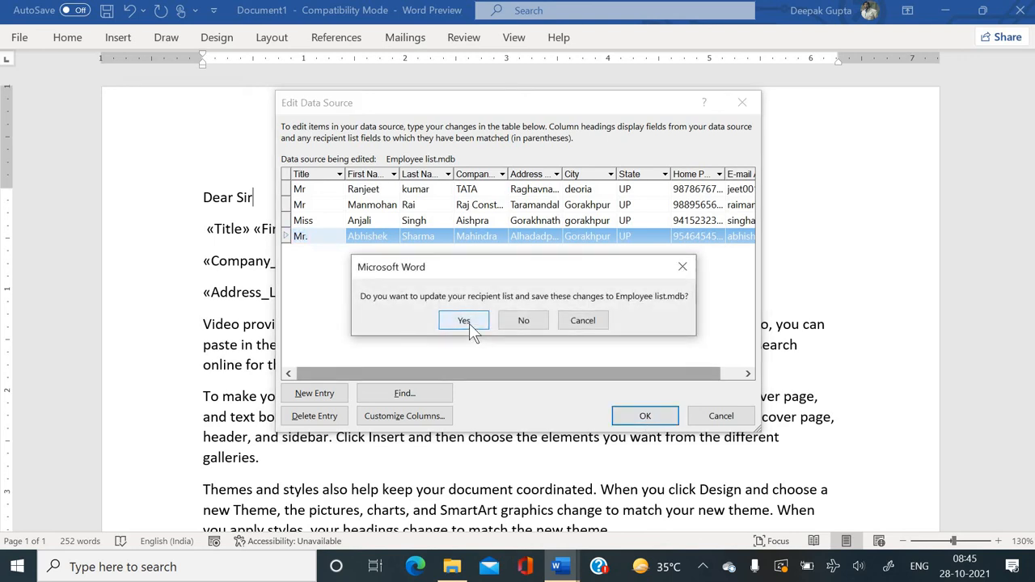
pyautogui.click(469, 325)
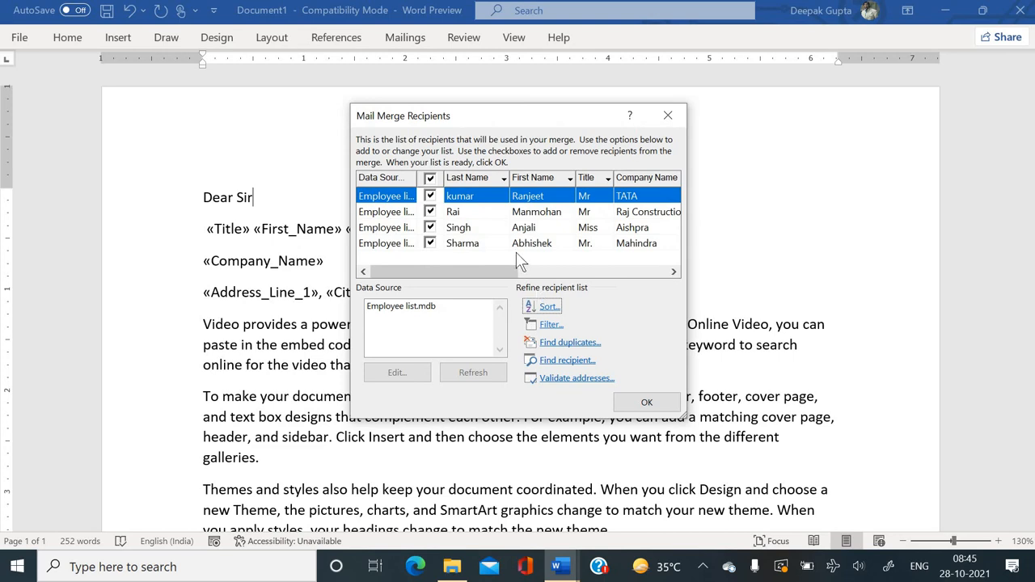
pyautogui.click(549, 324)
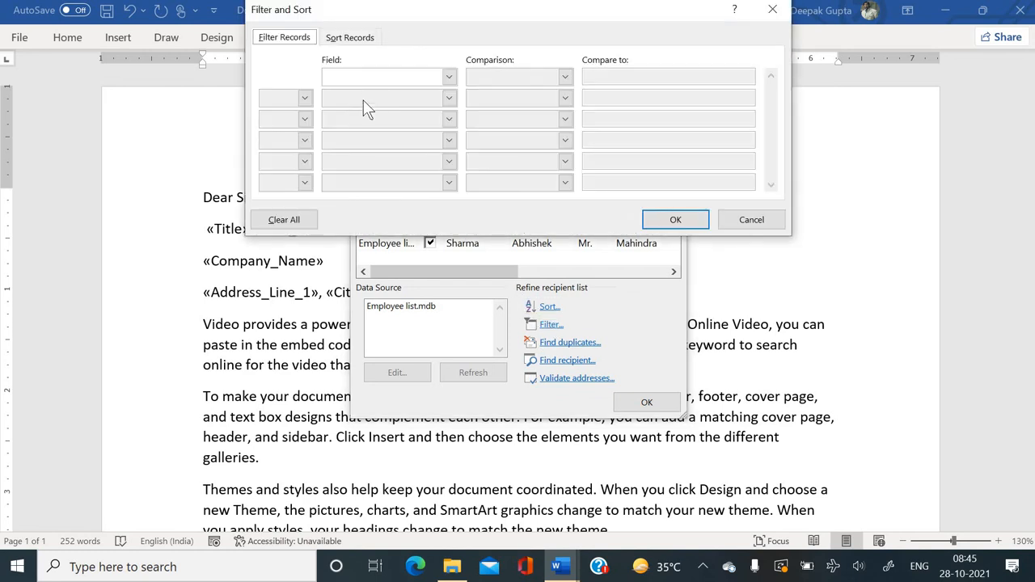
pyautogui.click(449, 77)
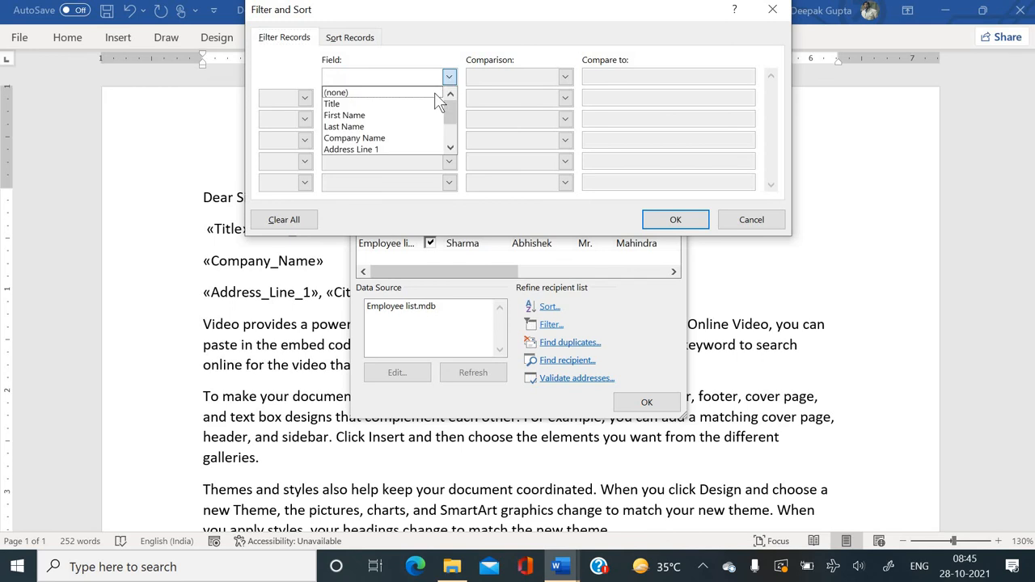
pyautogui.scroll(-1, 411, 144)
pyautogui.click(399, 128)
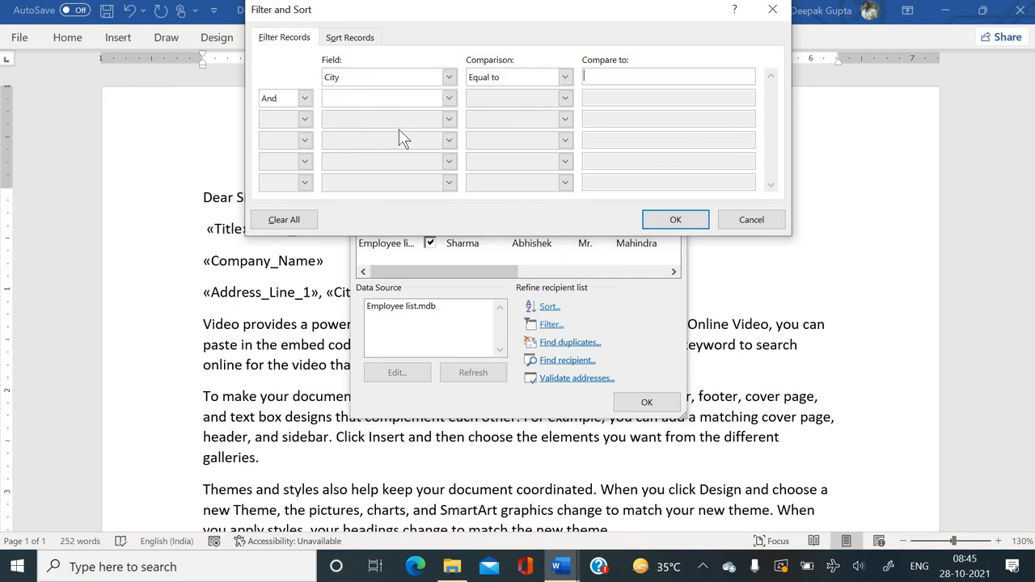
pyautogui.click(613, 73)
pyautogui.click(566, 78)
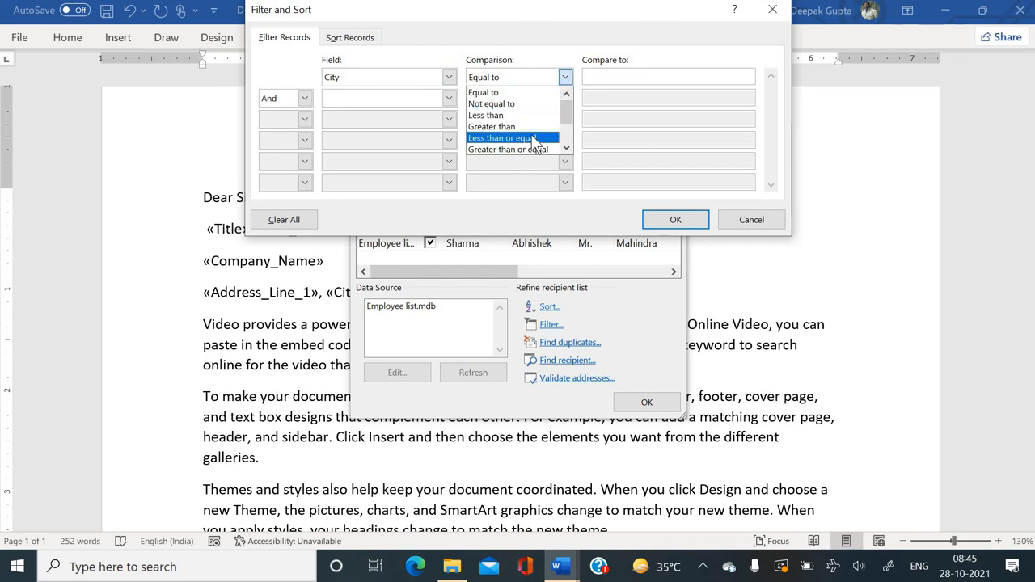
pyautogui.scroll(-2, 534, 143)
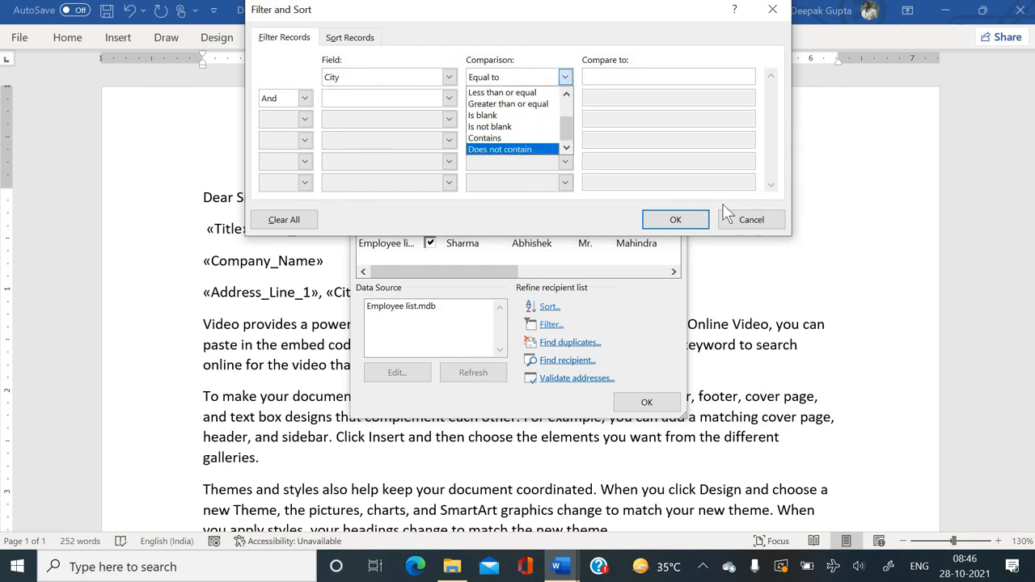
pyautogui.click(751, 219)
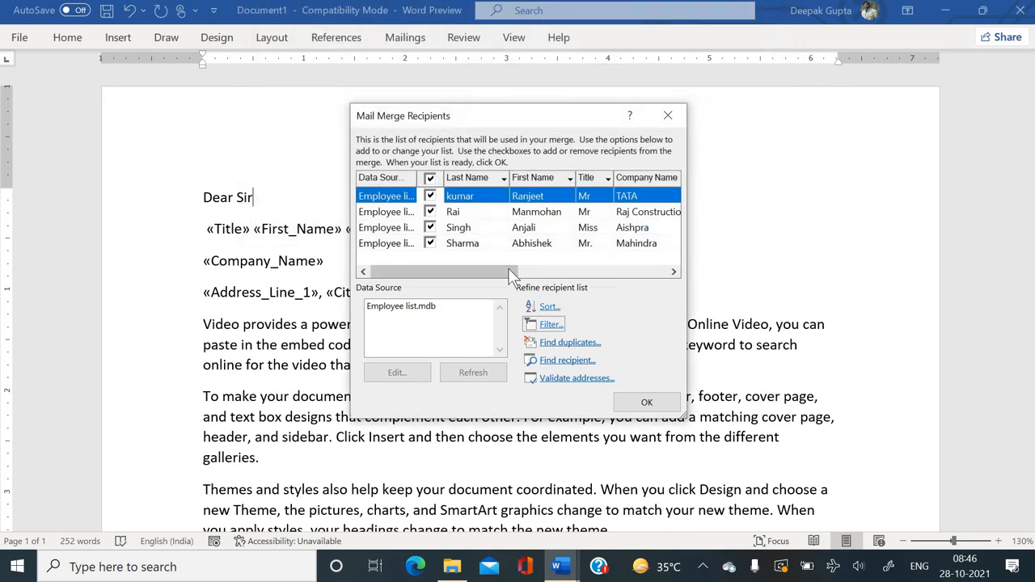
pyautogui.moveTo(508, 268); pyautogui.dragTo(599, 272)
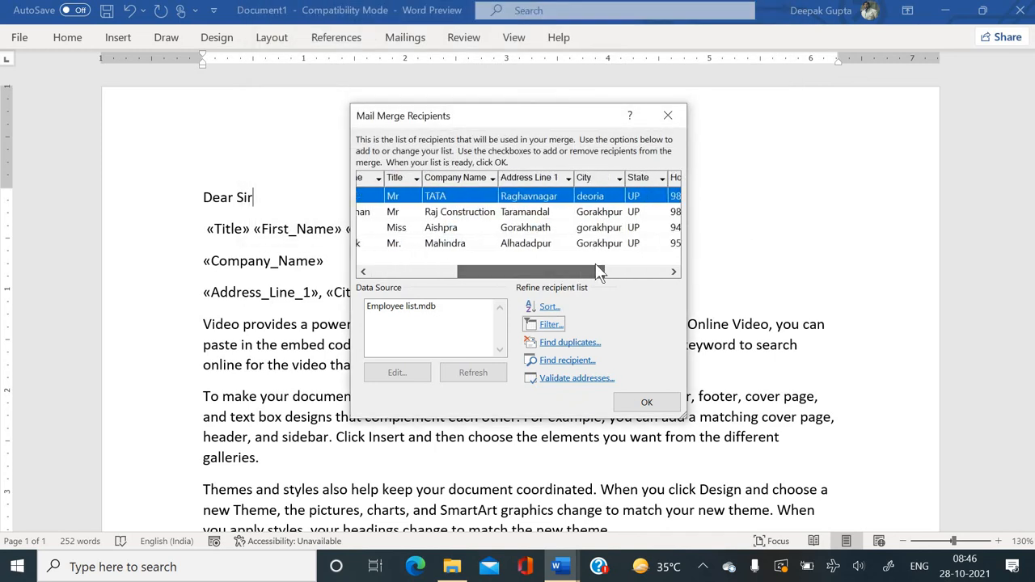
pyautogui.click(620, 178)
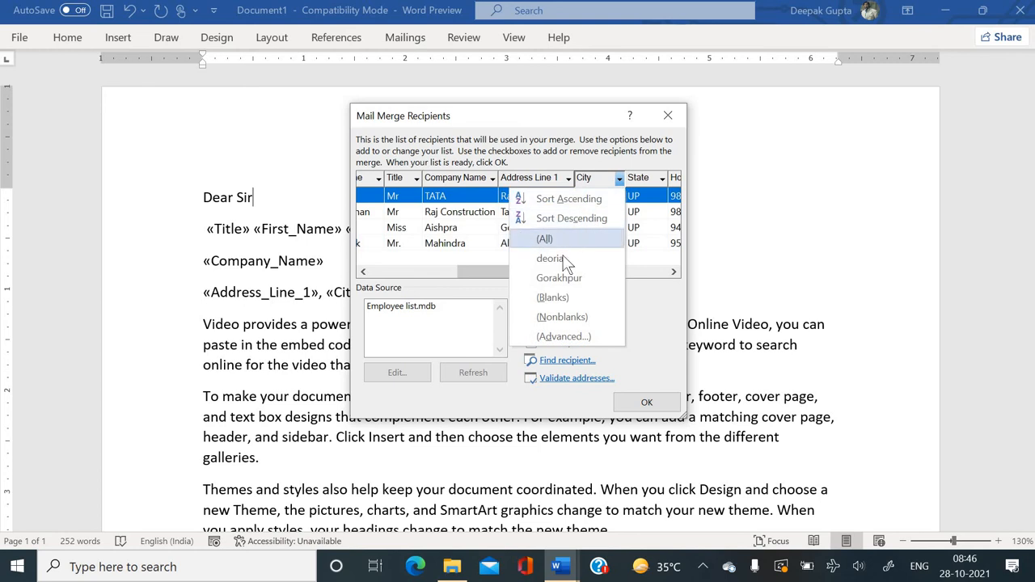
pyautogui.click(557, 336)
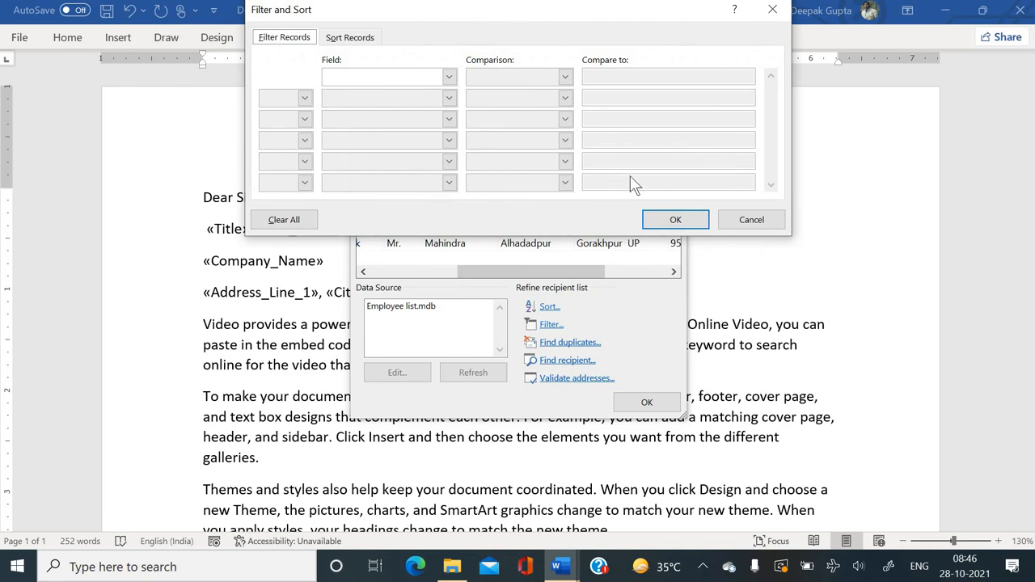
pyautogui.click(751, 224)
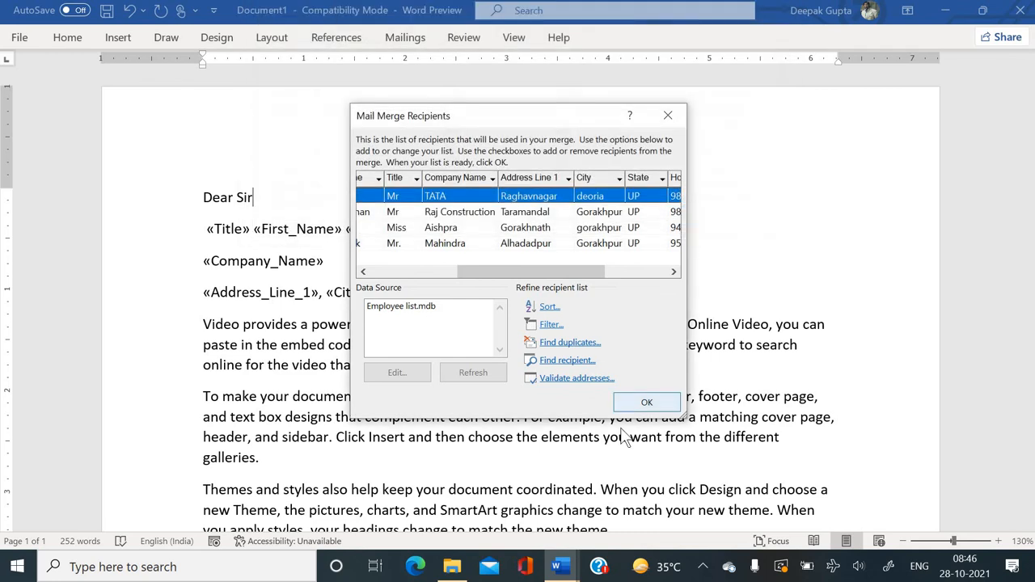
# Merge all records via Edit Individual Documents into a new Letters5 document, maximized.
pyautogui.click(635, 408)
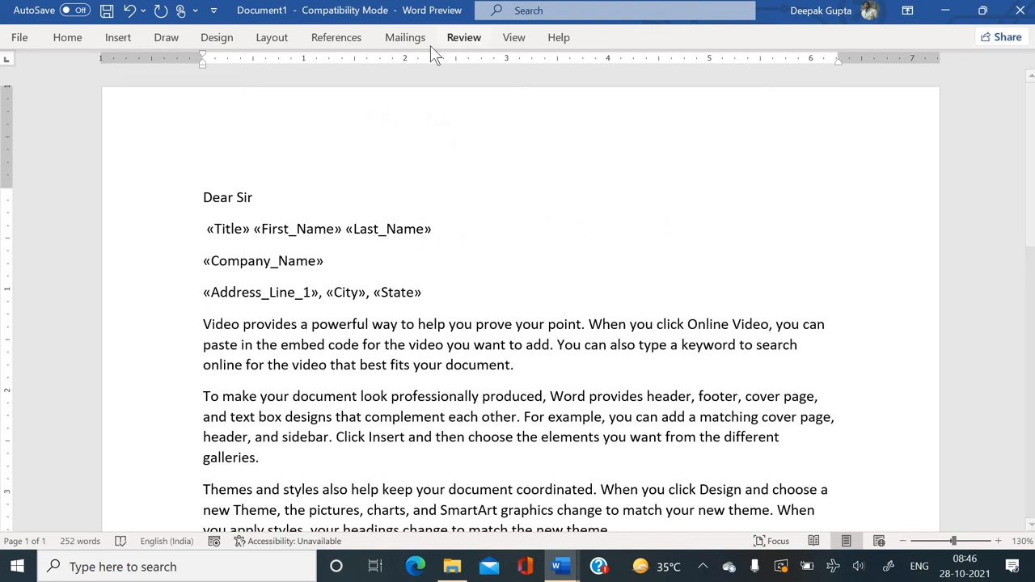
pyautogui.click(409, 40)
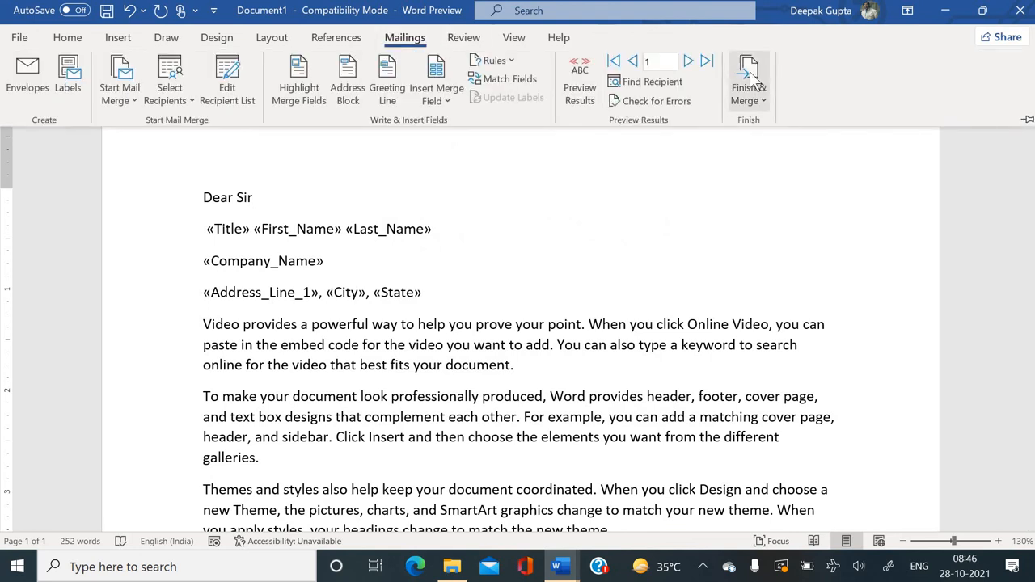
pyautogui.click(750, 74)
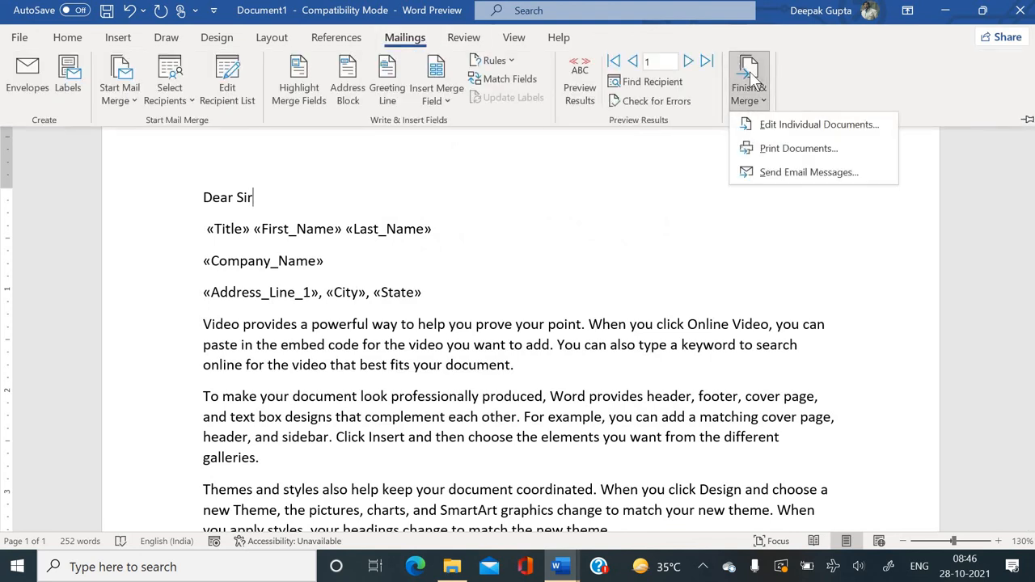
pyautogui.click(781, 123)
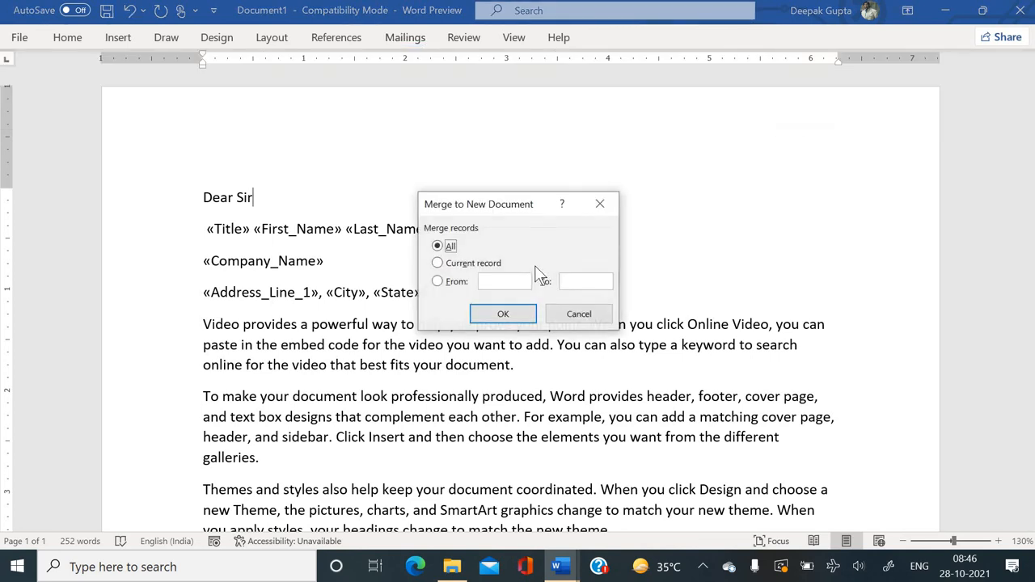
pyautogui.click(503, 315)
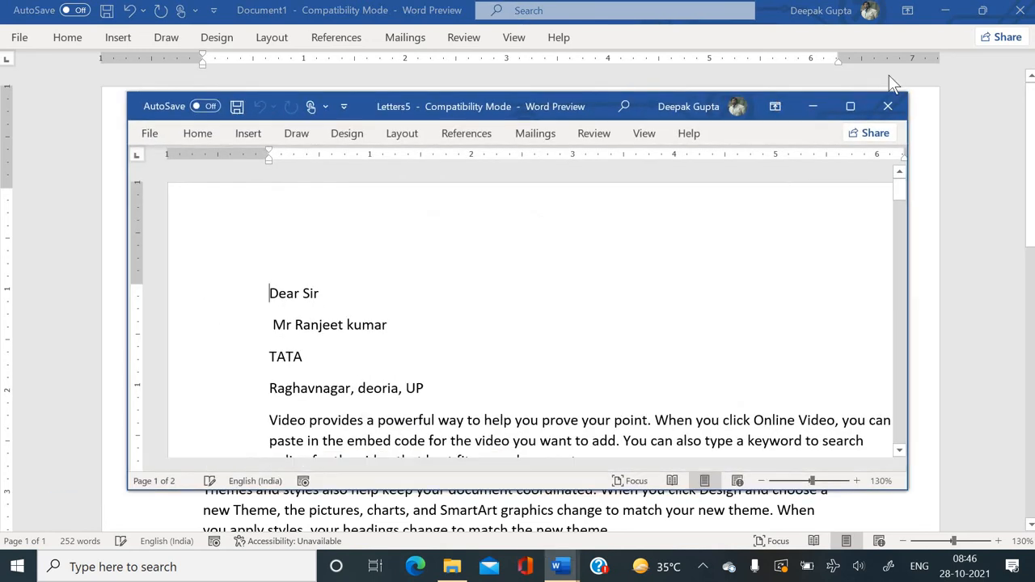
pyautogui.click(850, 106)
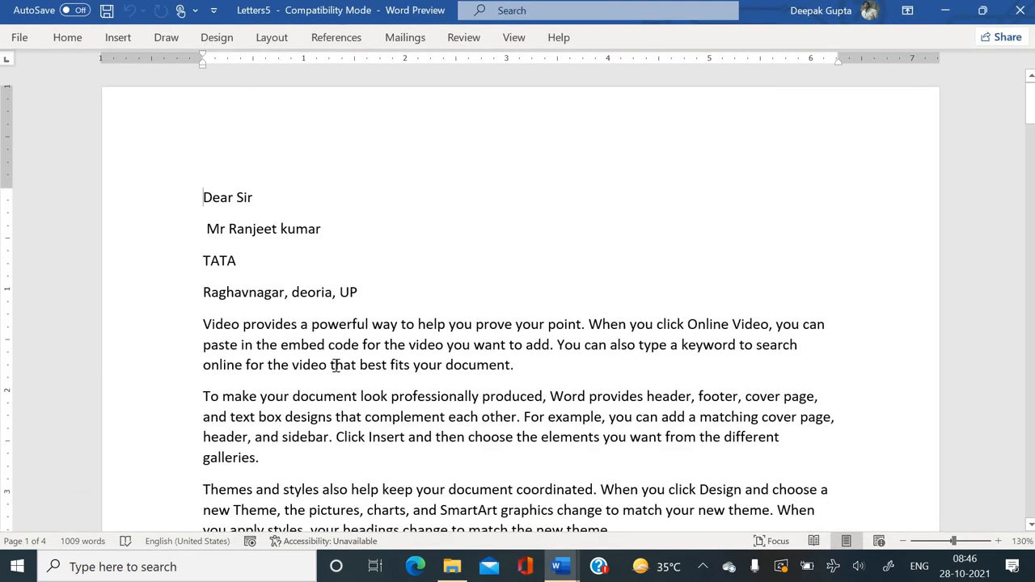
# Scroll through the four merged letters and jump back to the first one.
pyautogui.scroll(-15, 336, 366)
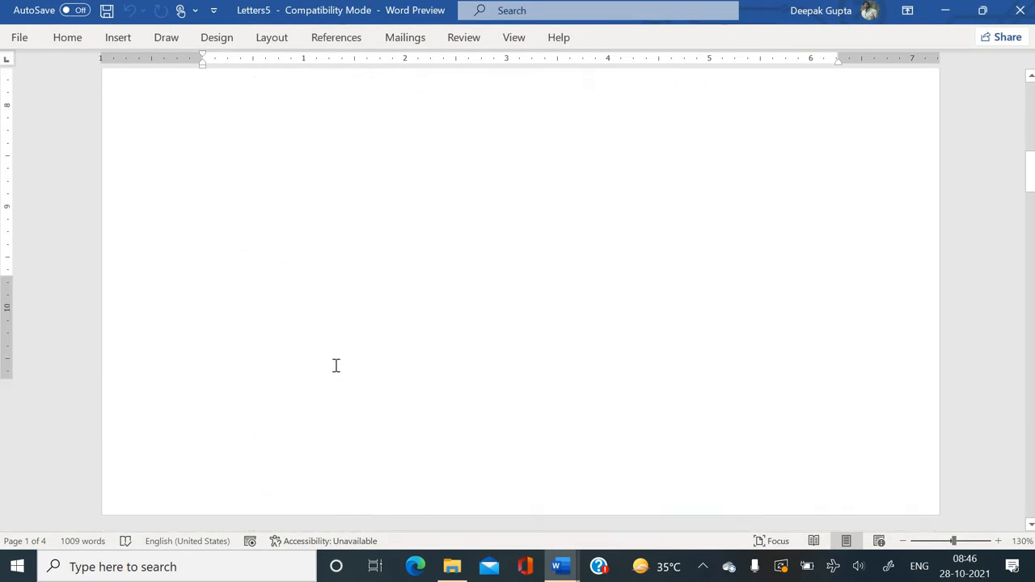
pyautogui.scroll(-15, 335, 367)
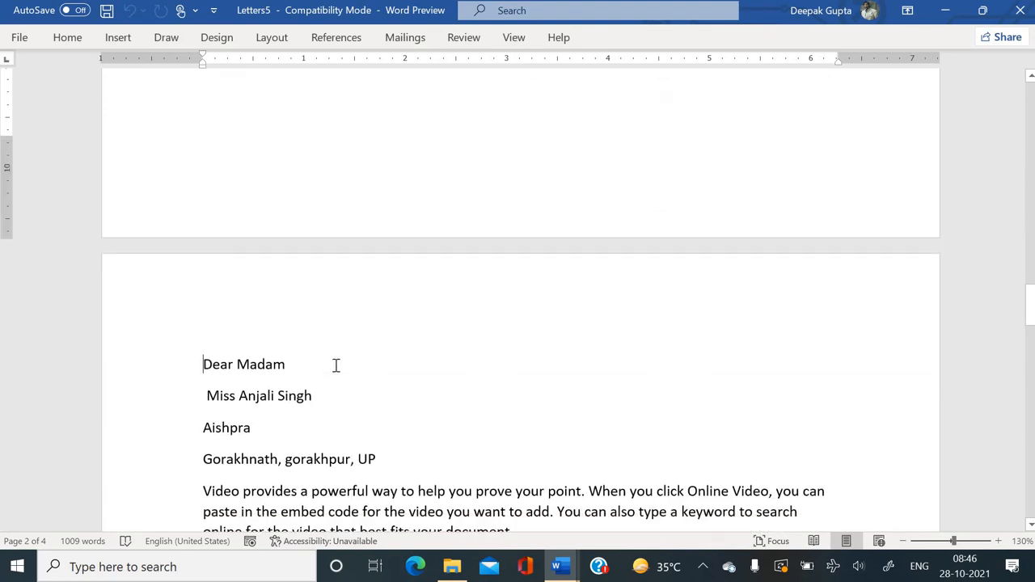
pyautogui.press('pagedown')
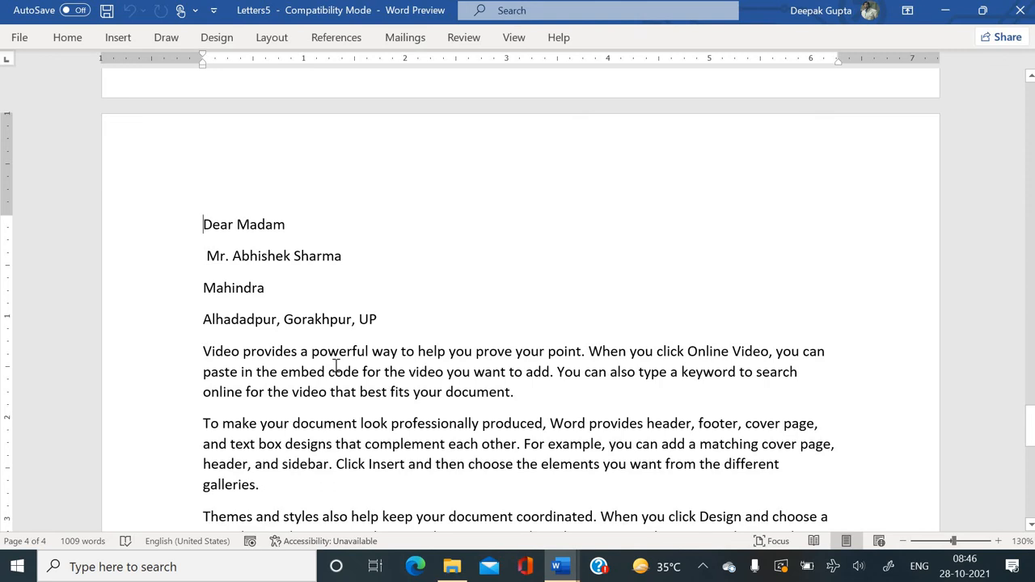
pyautogui.press('pagedown')
pyautogui.hotkey('ctrl', 'Home')
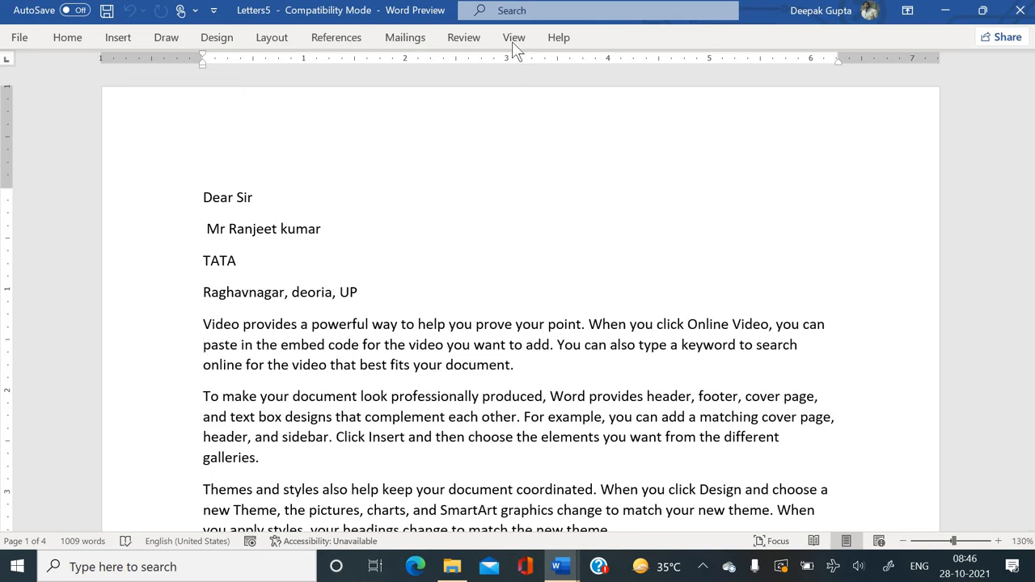
# Set Letters5's merge type to E-mail Messages, then open Document1's Finish & Merge choices.
pyautogui.click(396, 37)
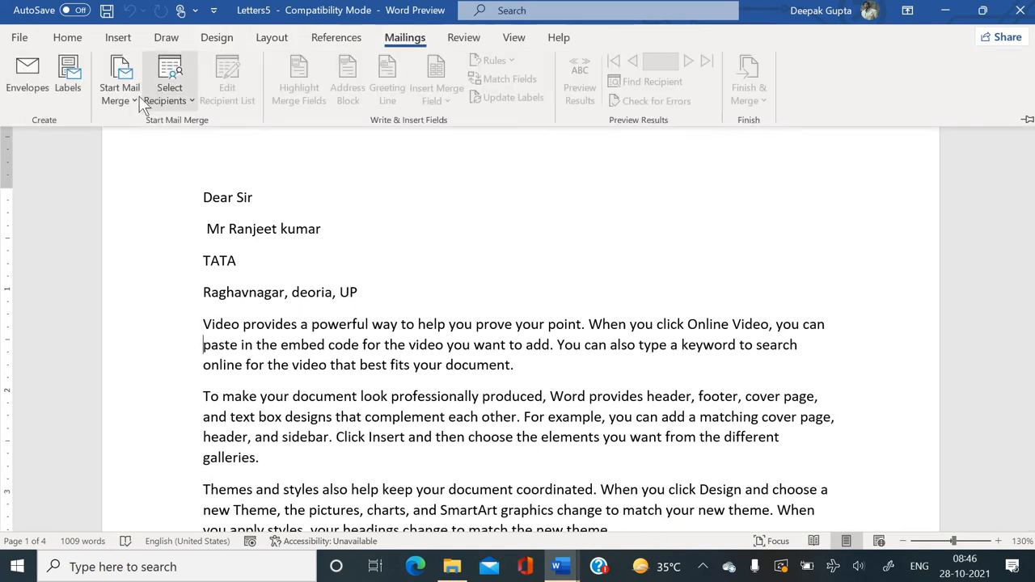
pyautogui.click(131, 103)
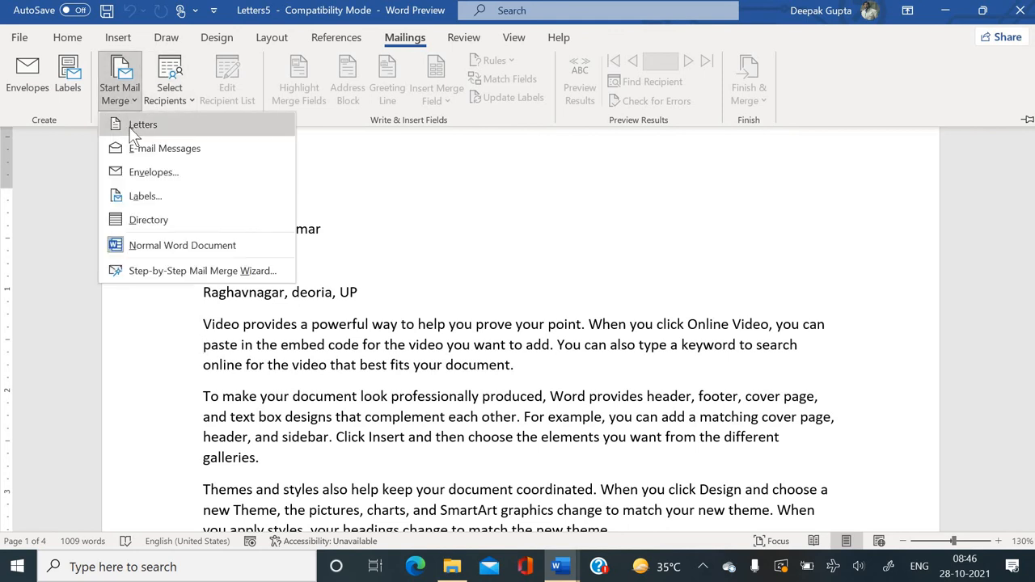
pyautogui.click(203, 151)
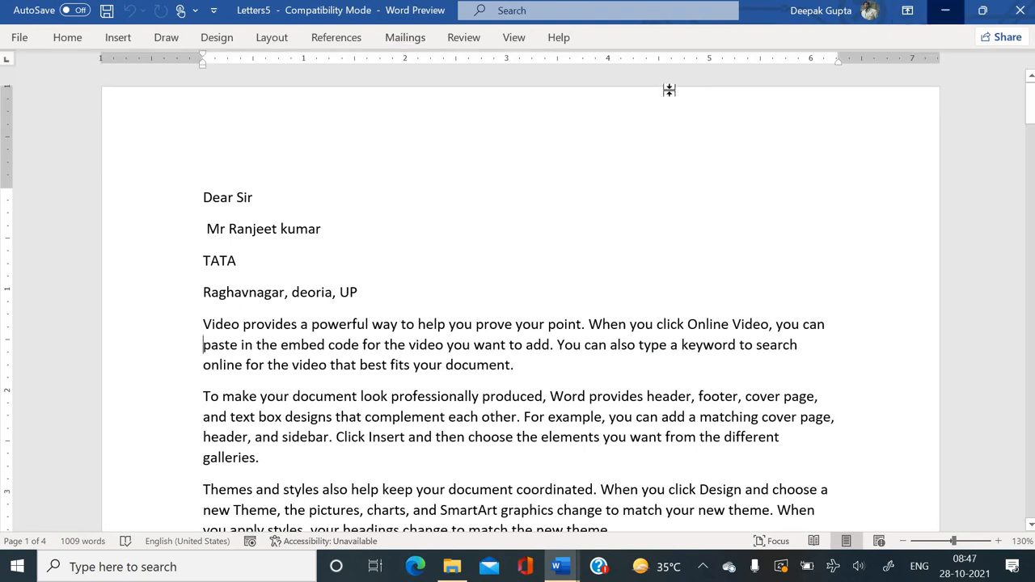
pyautogui.click(408, 40)
pyautogui.click(752, 98)
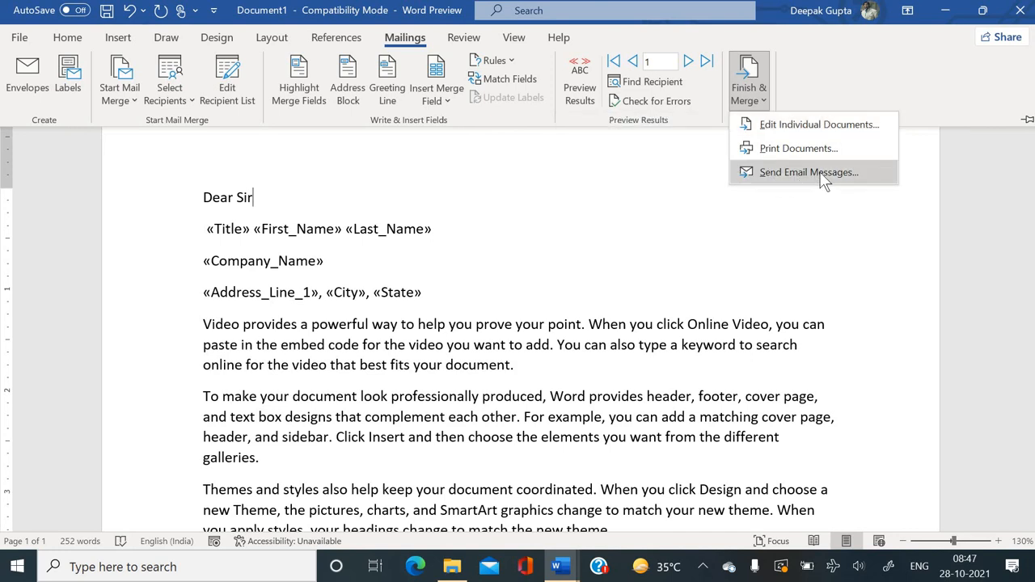
# Dismiss the Finish & Merge menu and collapse the ribbon with Ctrl+F1.
pyautogui.click(602, 287)
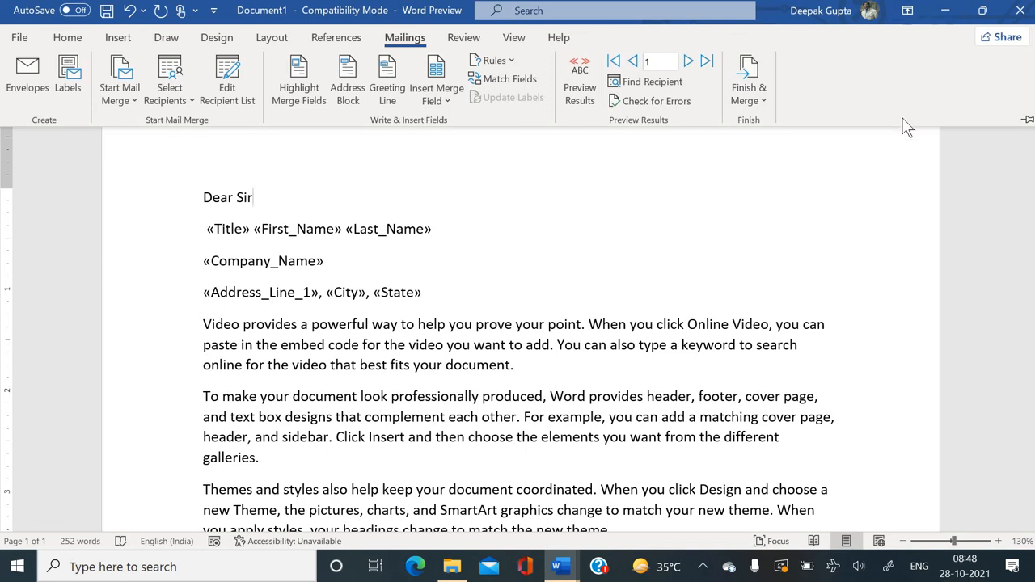
pyautogui.hotkey('ctrl', 'F1')
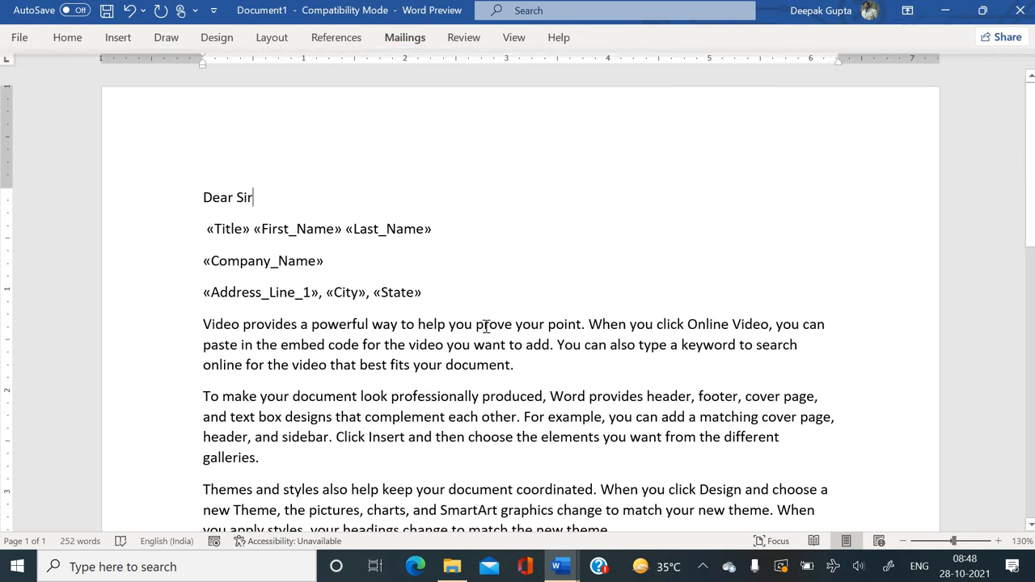